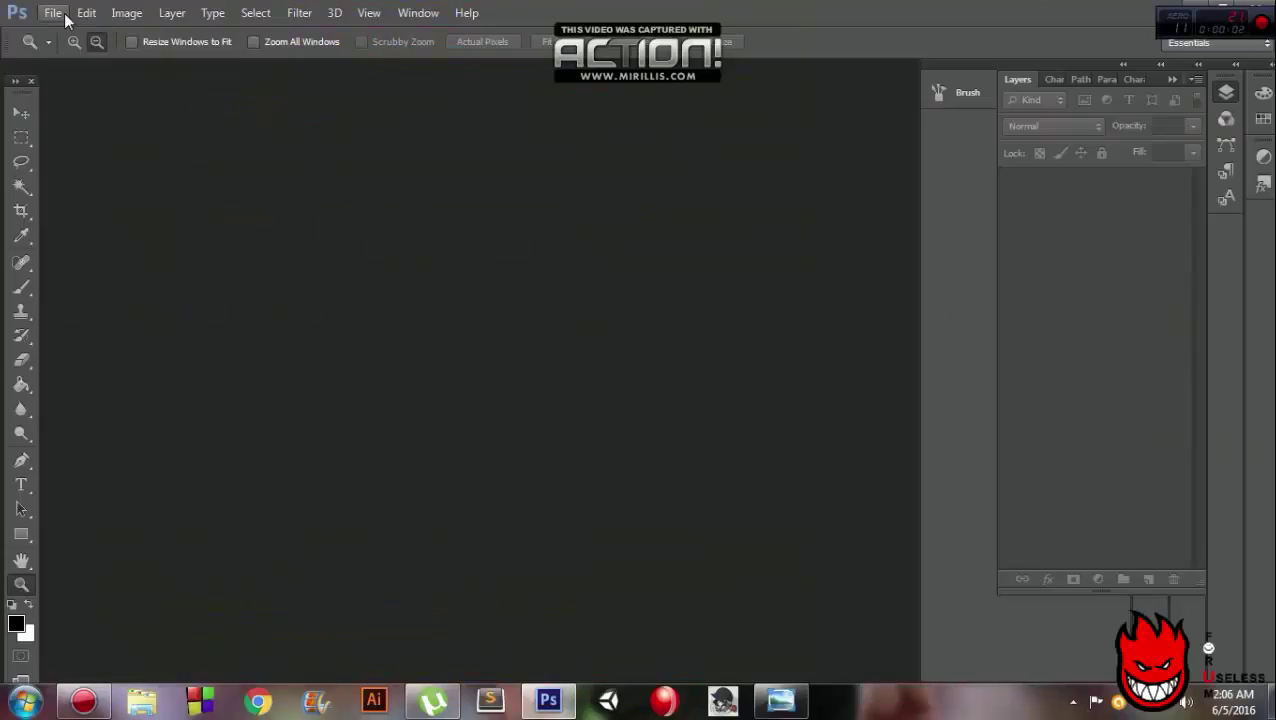
Step: Open muhammad.jpg and fit it to the screen
left_click(57, 14)
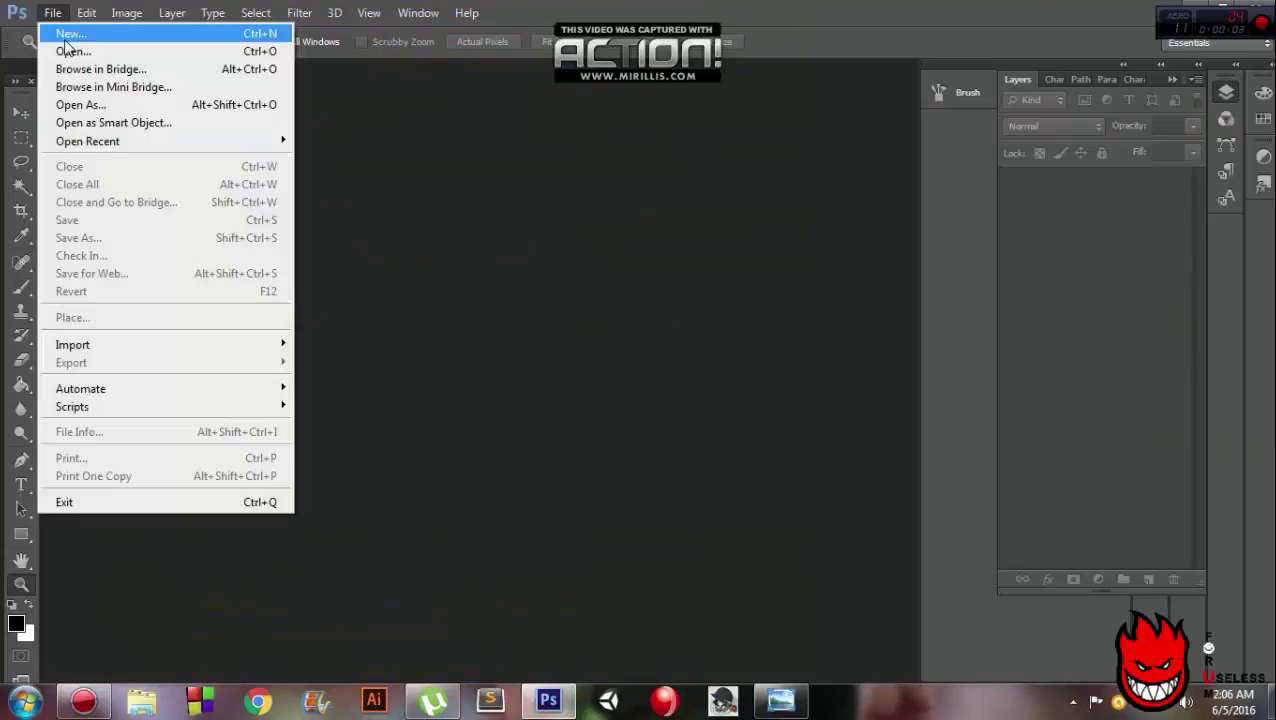
left_click(66, 51)
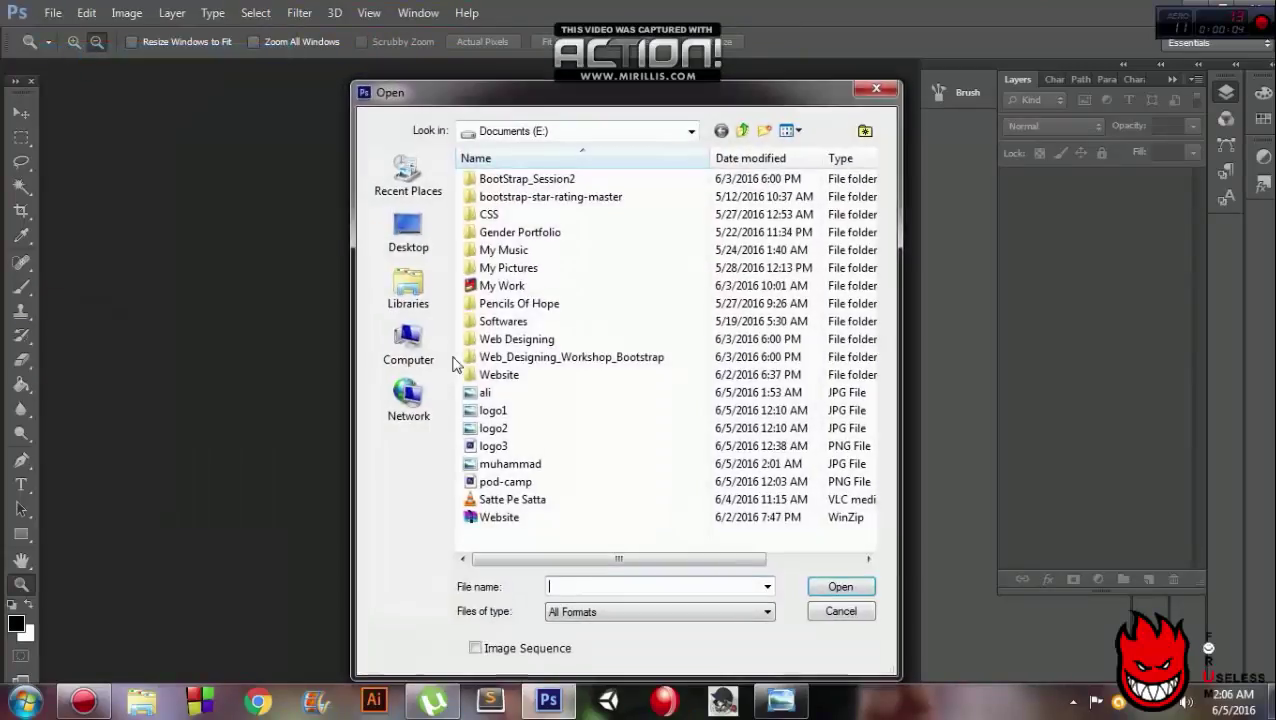
double_click(483, 463)
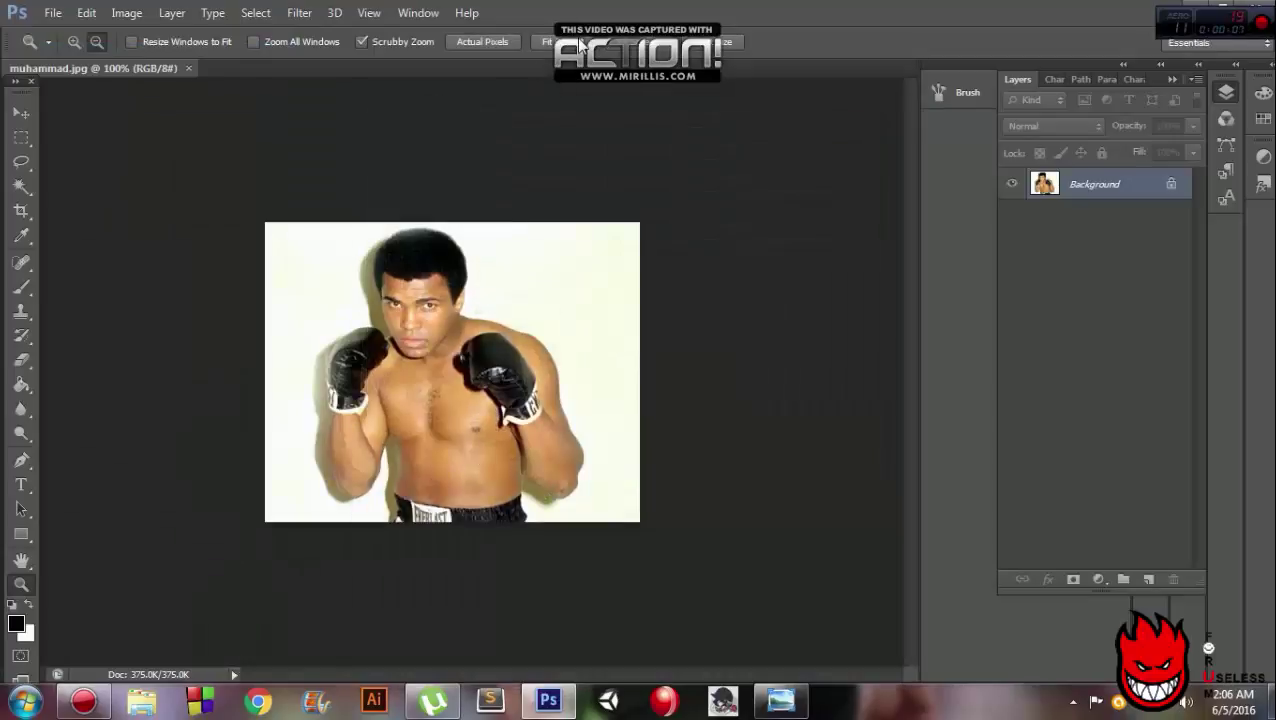
left_click(580, 45)
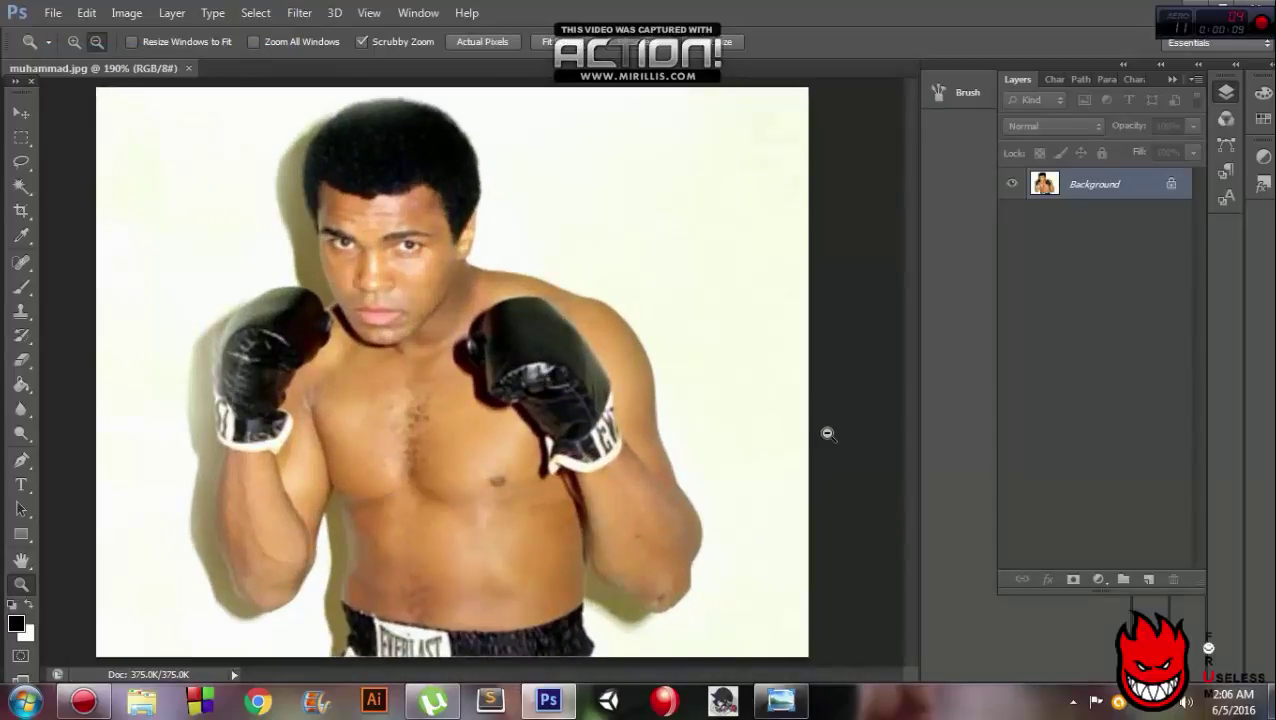
Step: Add a new empty layer named 'stroke'
left_click(1148, 580)
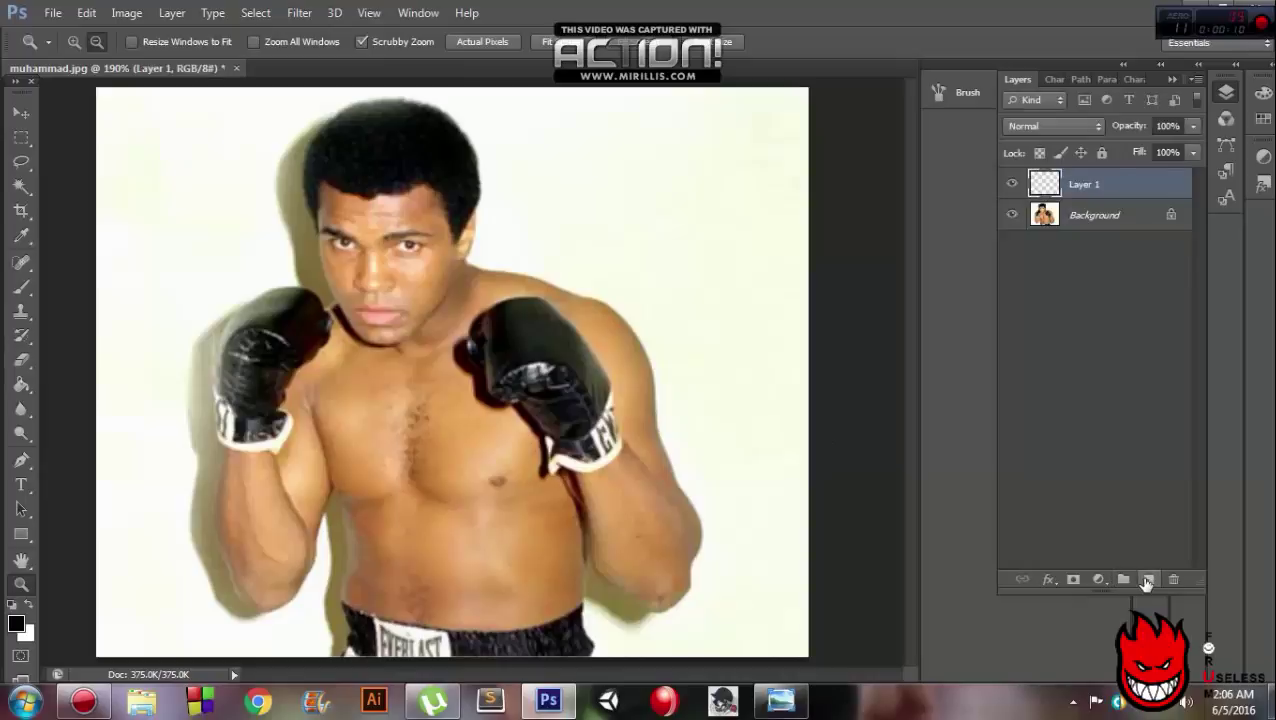
double_click(1080, 185)
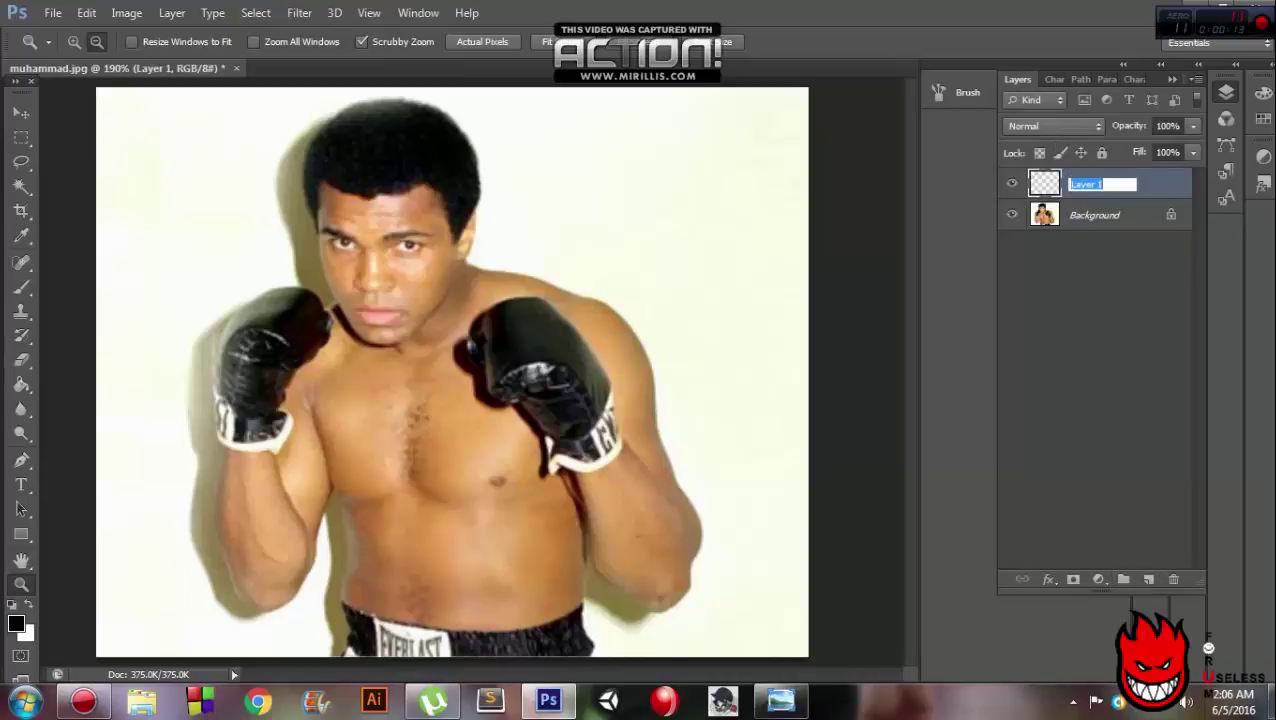
type("stroke")
key("Return")
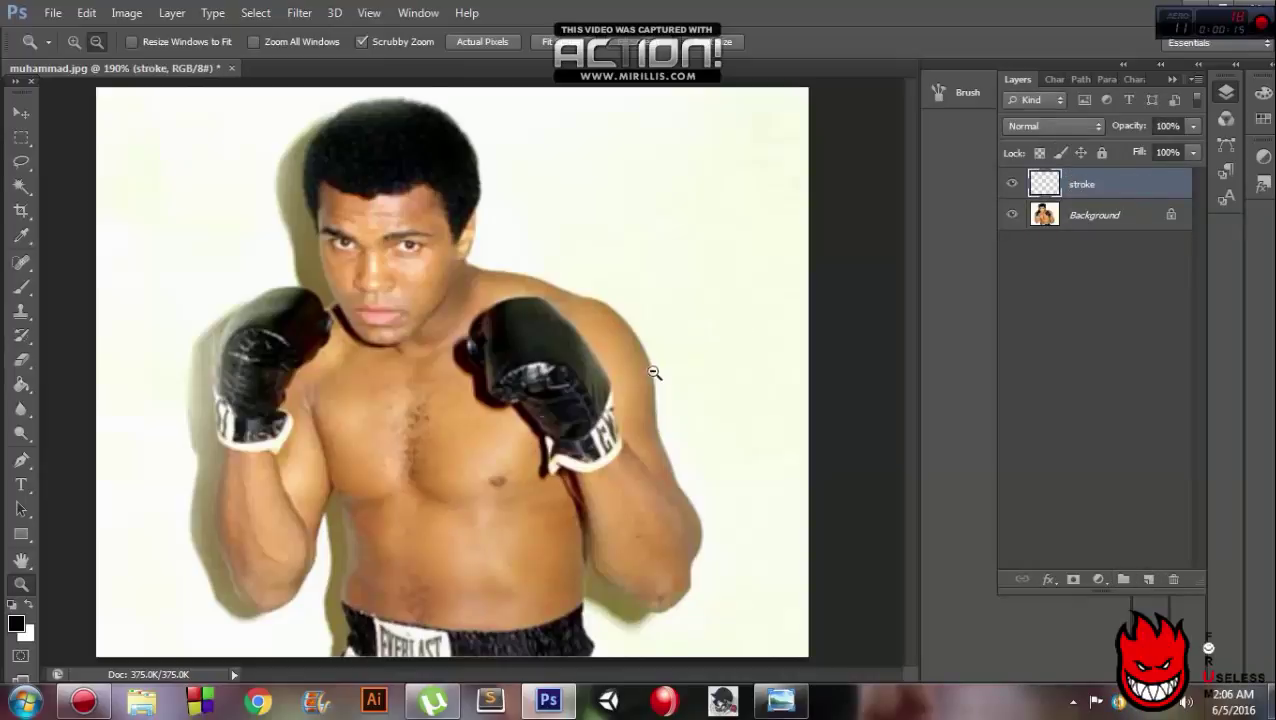
Step: Draw a Pen path along the left arm and stroke it with the black brush
left_click(33, 458)
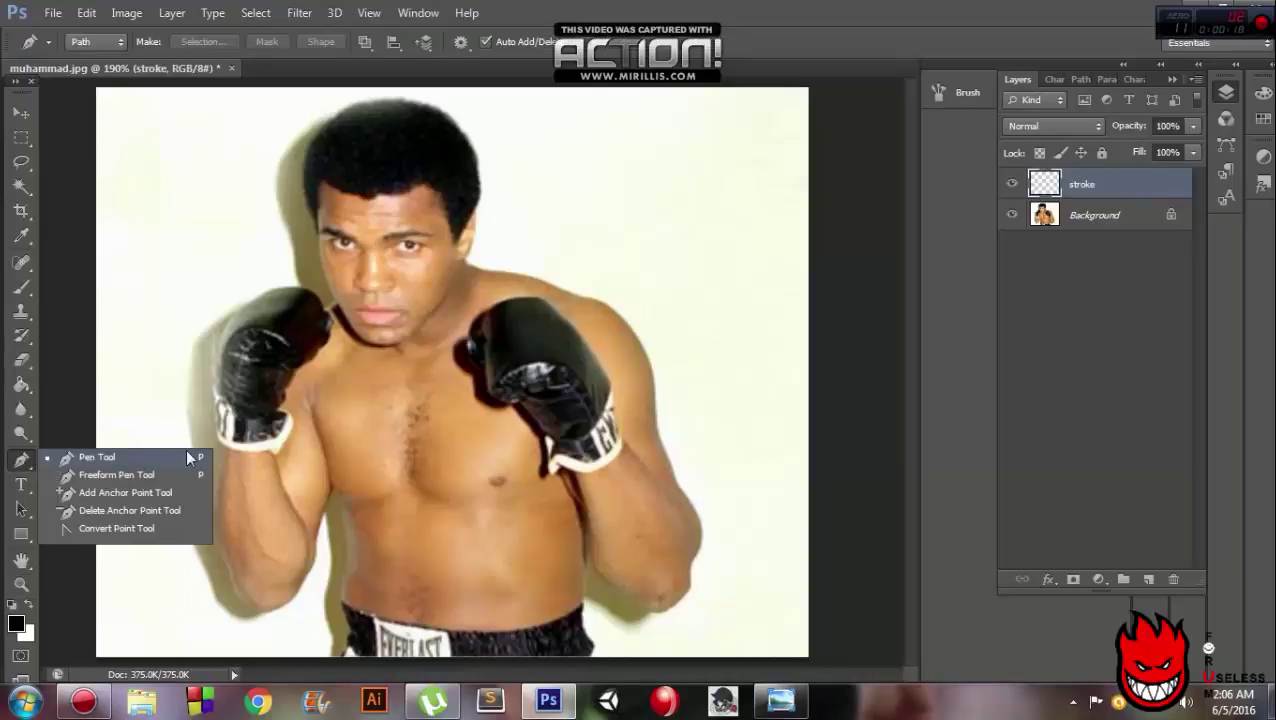
left_click(229, 457)
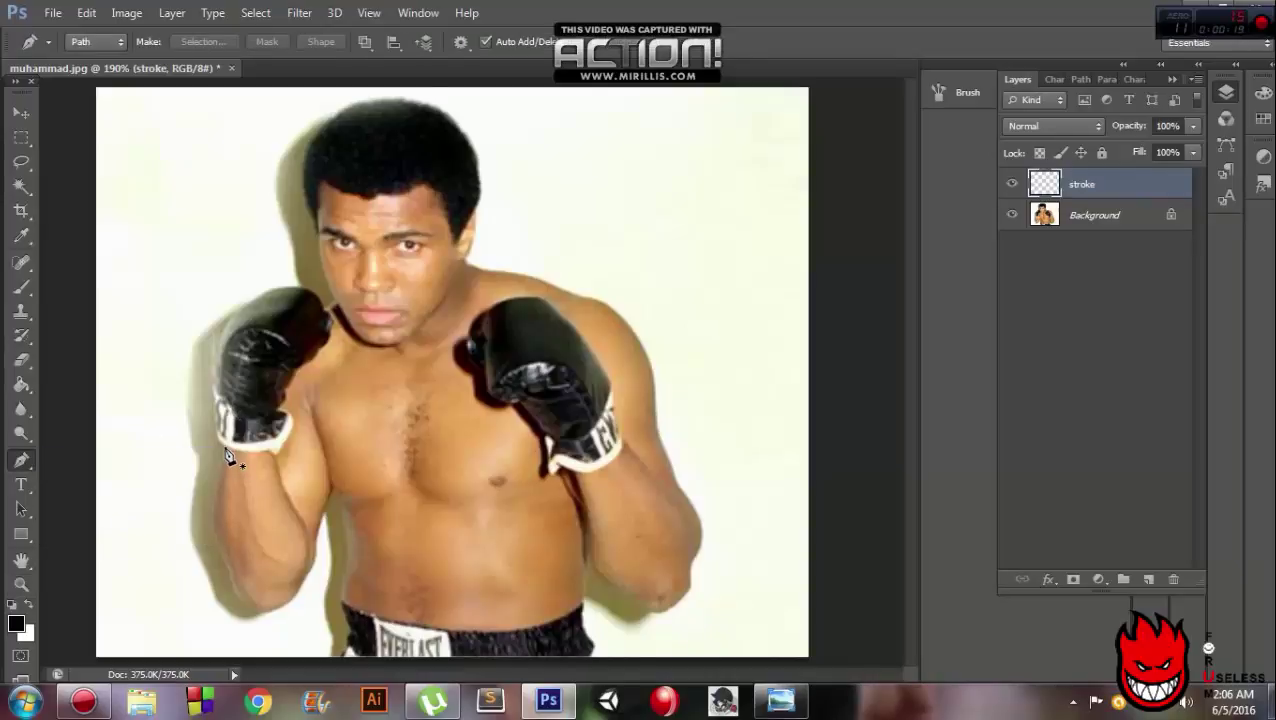
left_click(221, 563)
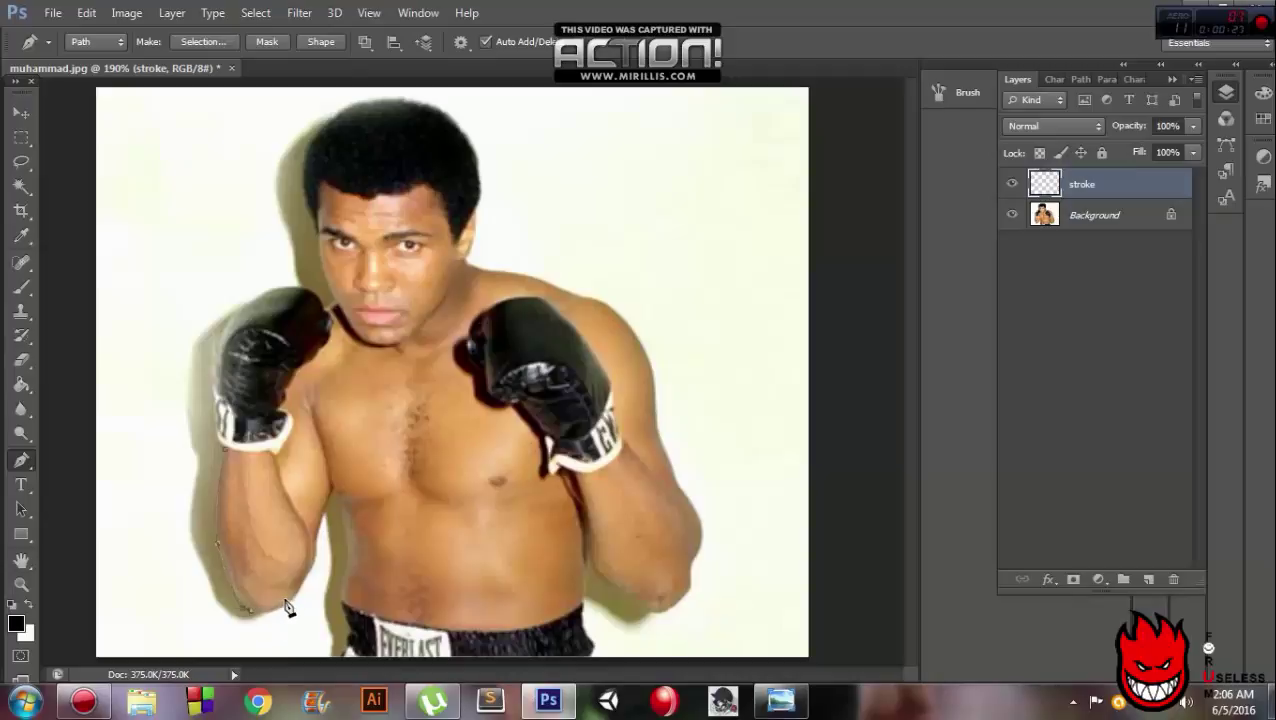
left_click_drag(277, 613, 313, 577)
right_click(310, 445)
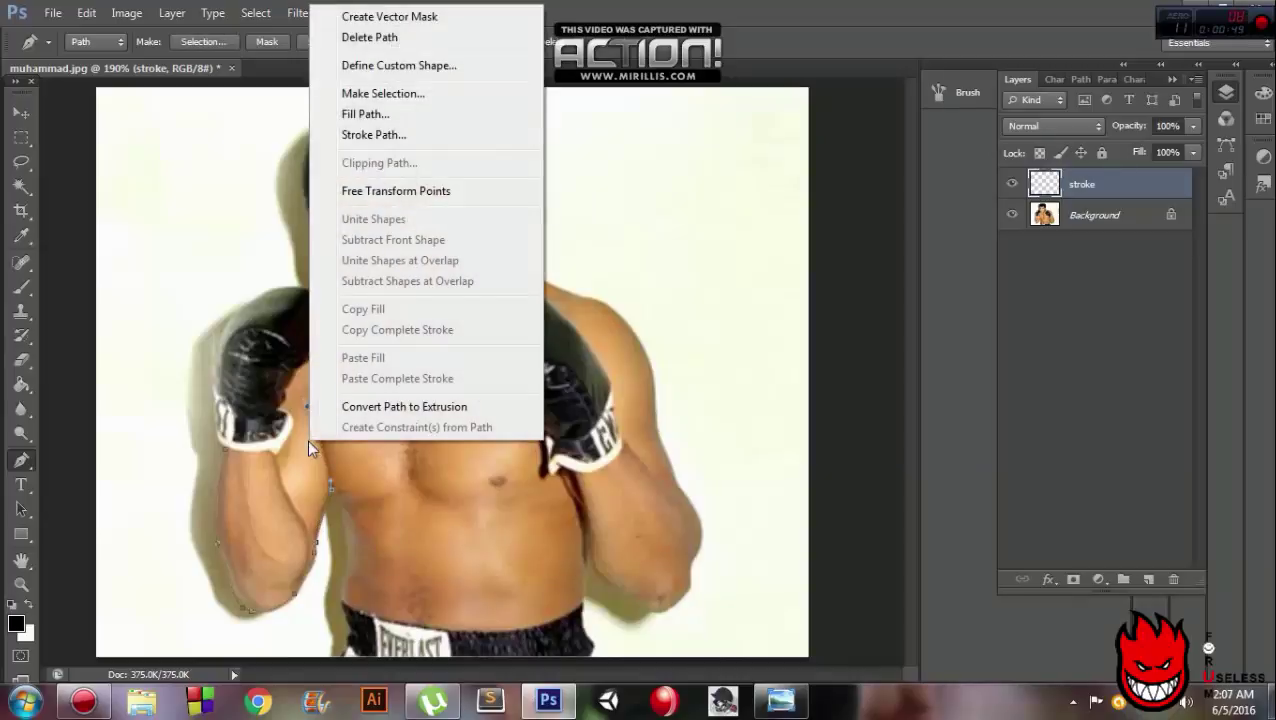
left_click(410, 134)
key("Return")
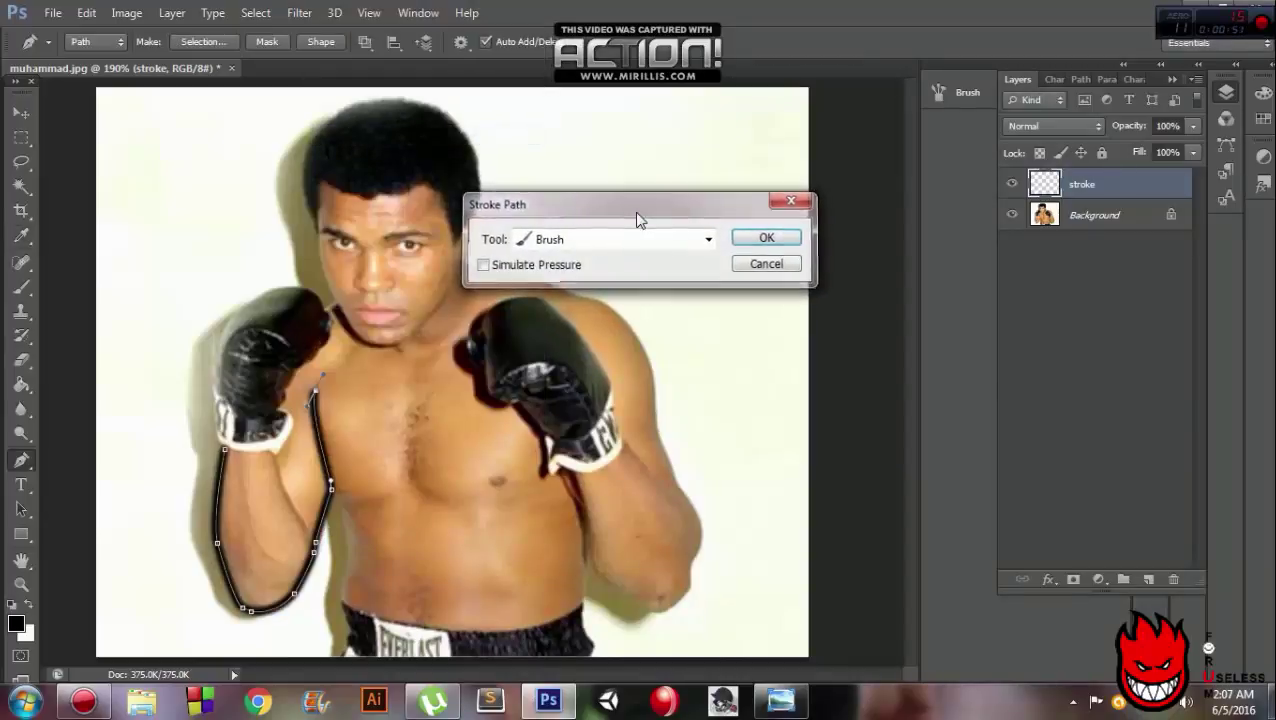
key("Return")
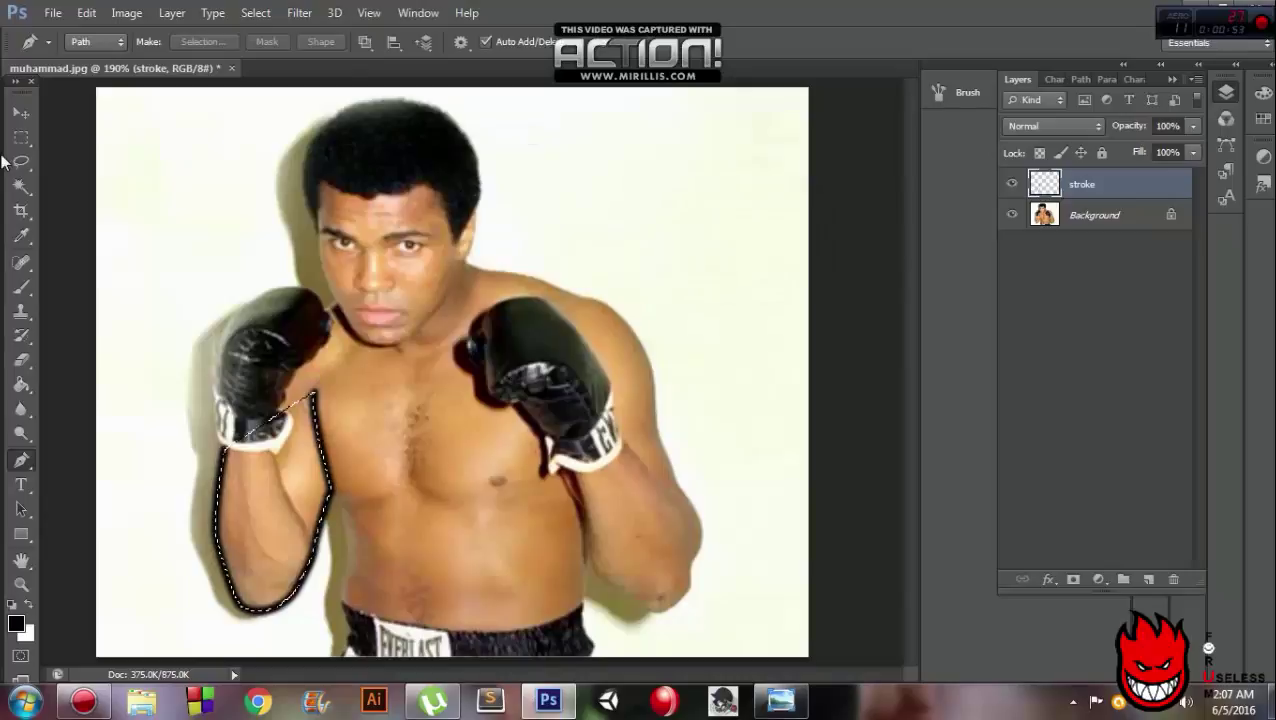
left_click(21, 137)
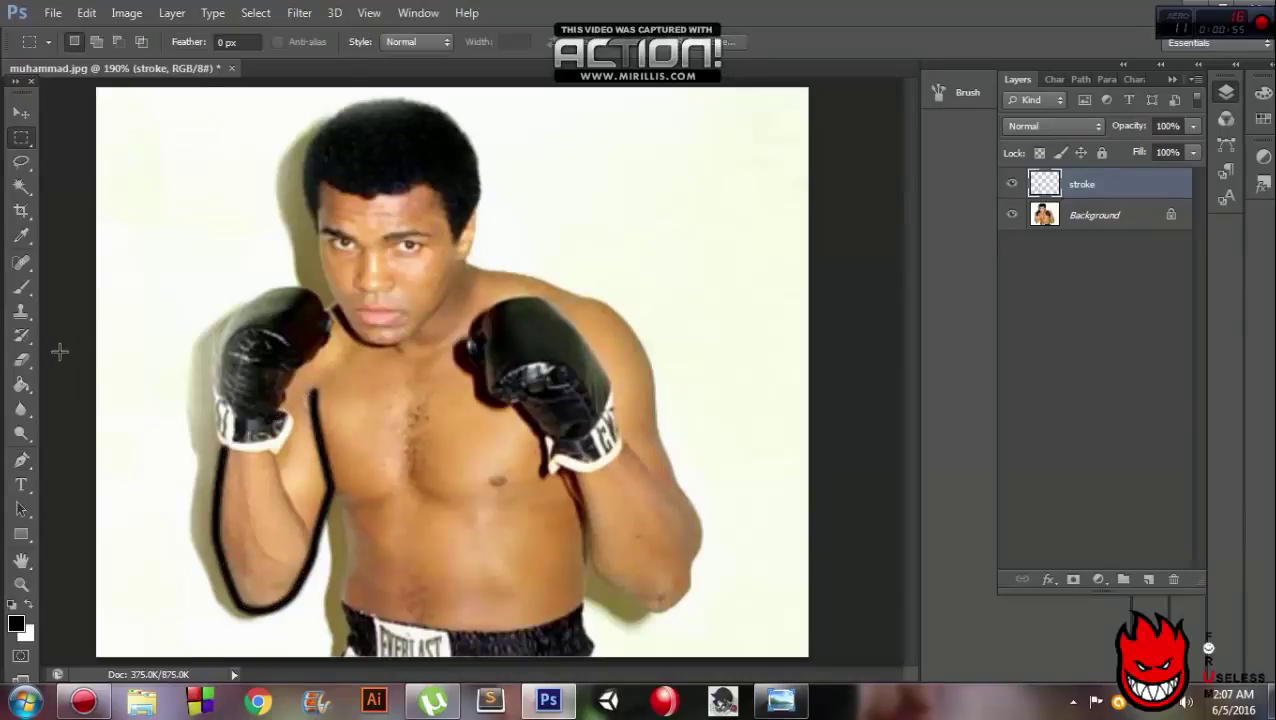
Step: Draw a path from below the armpit down the torso and stroke it black
left_click(21, 462)
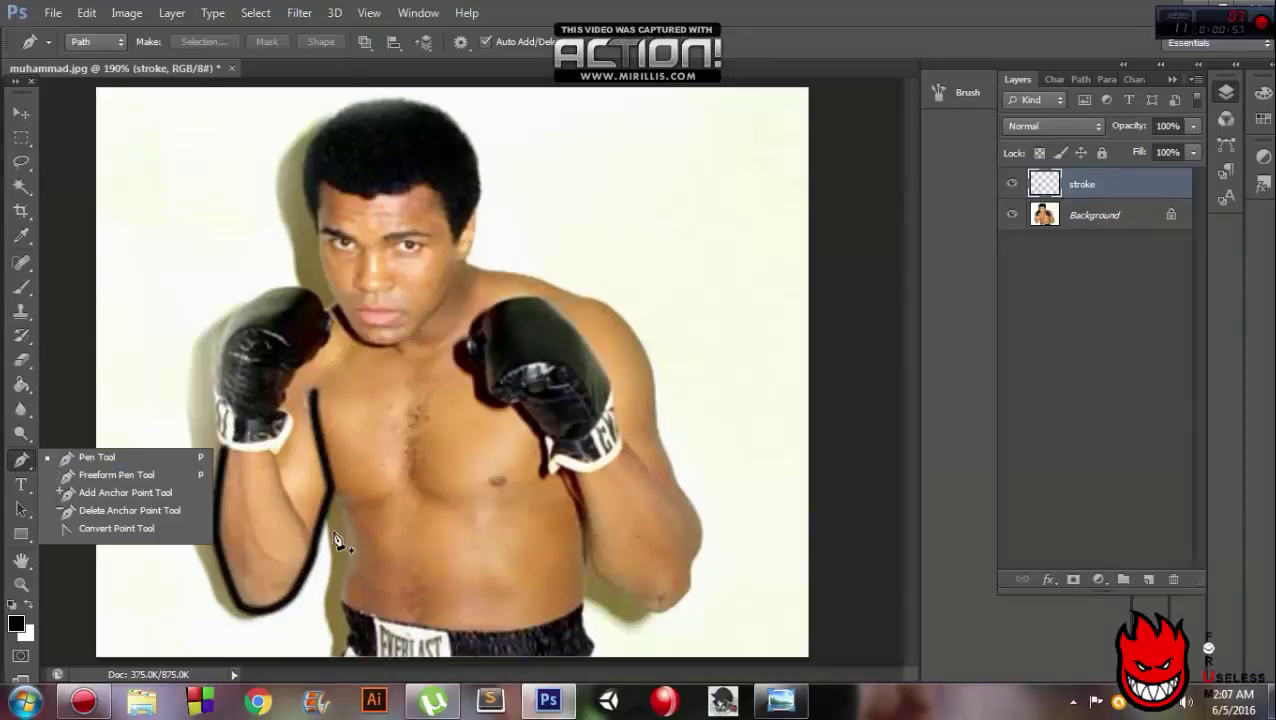
left_click(333, 492)
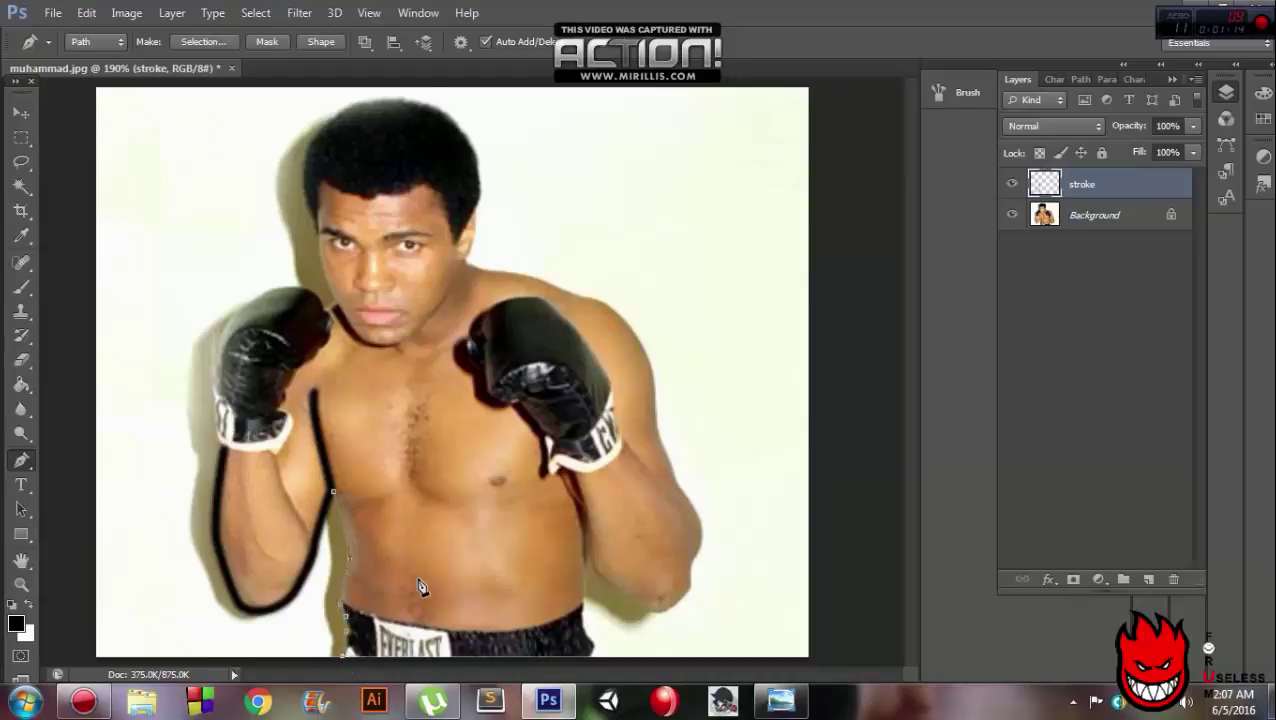
right_click(320, 587)
left_click(385, 282)
key("Return")
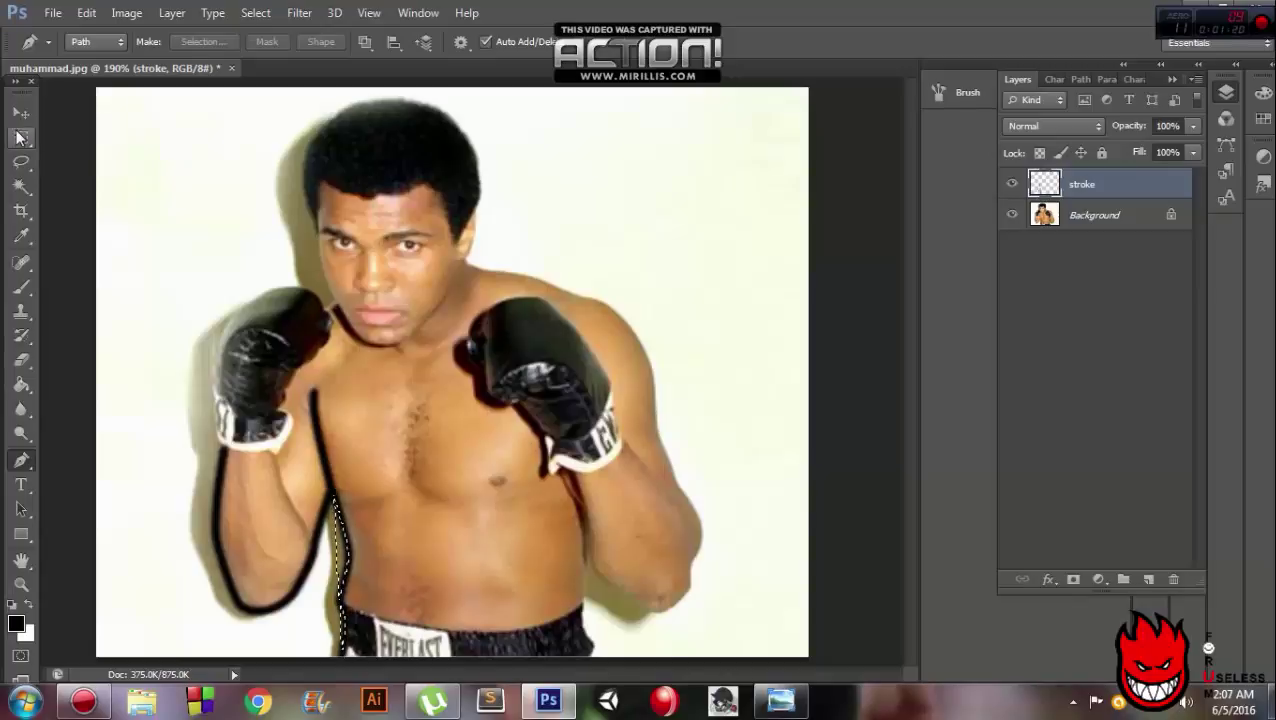
left_click(22, 137)
Step: Trace a path along the waistband, convert it to a selection, then deselect it
right_click(22, 459)
left_click(80, 456)
left_click(341, 607)
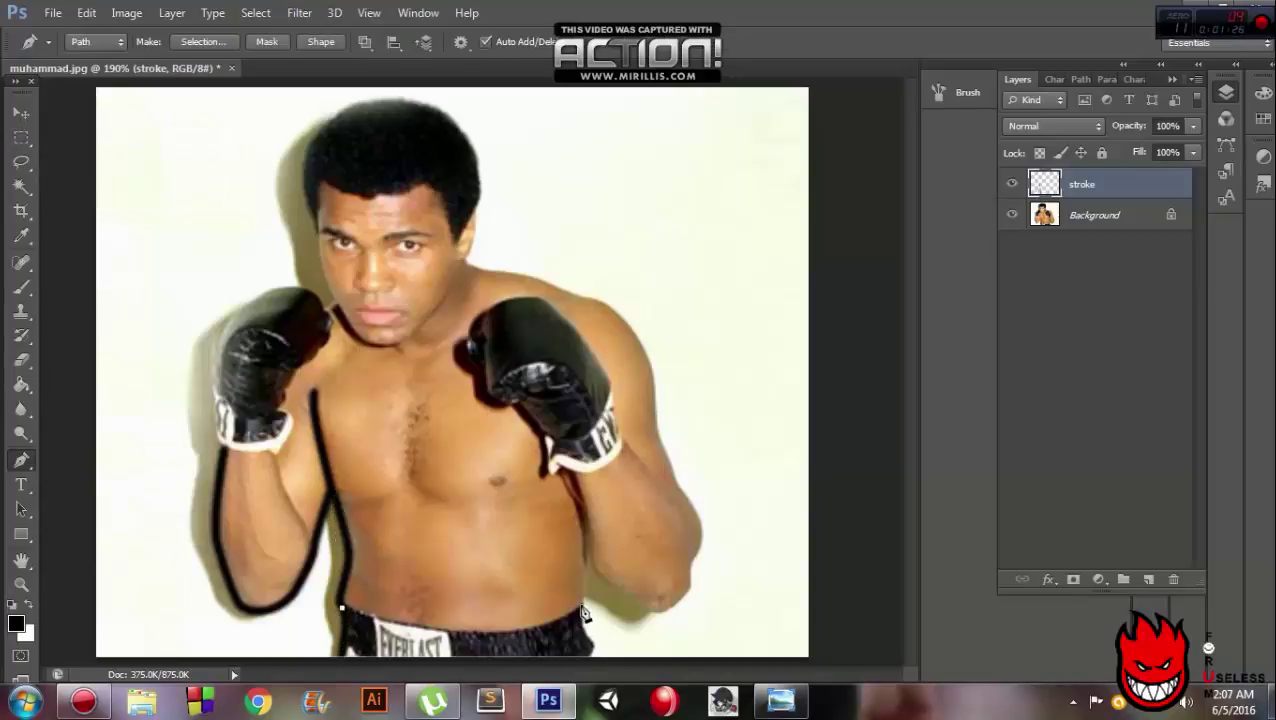
mouse_move(585, 602)
left_mouse_down()
mouse_move(660, 534)
mouse_move(671, 540)
mouse_move(585, 605)
left_mouse_up()
right_click(576, 636)
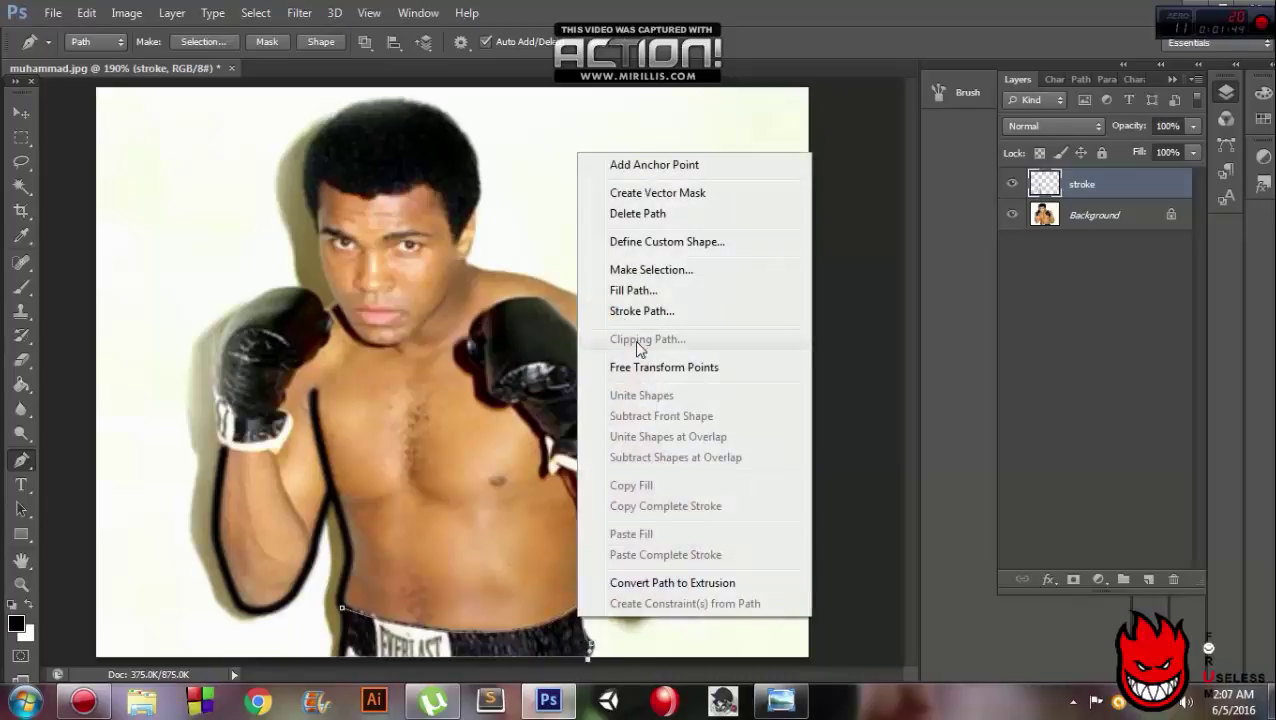
left_click(655, 270)
right_click(20, 137)
left_click(100, 133)
key("ctrl+d")
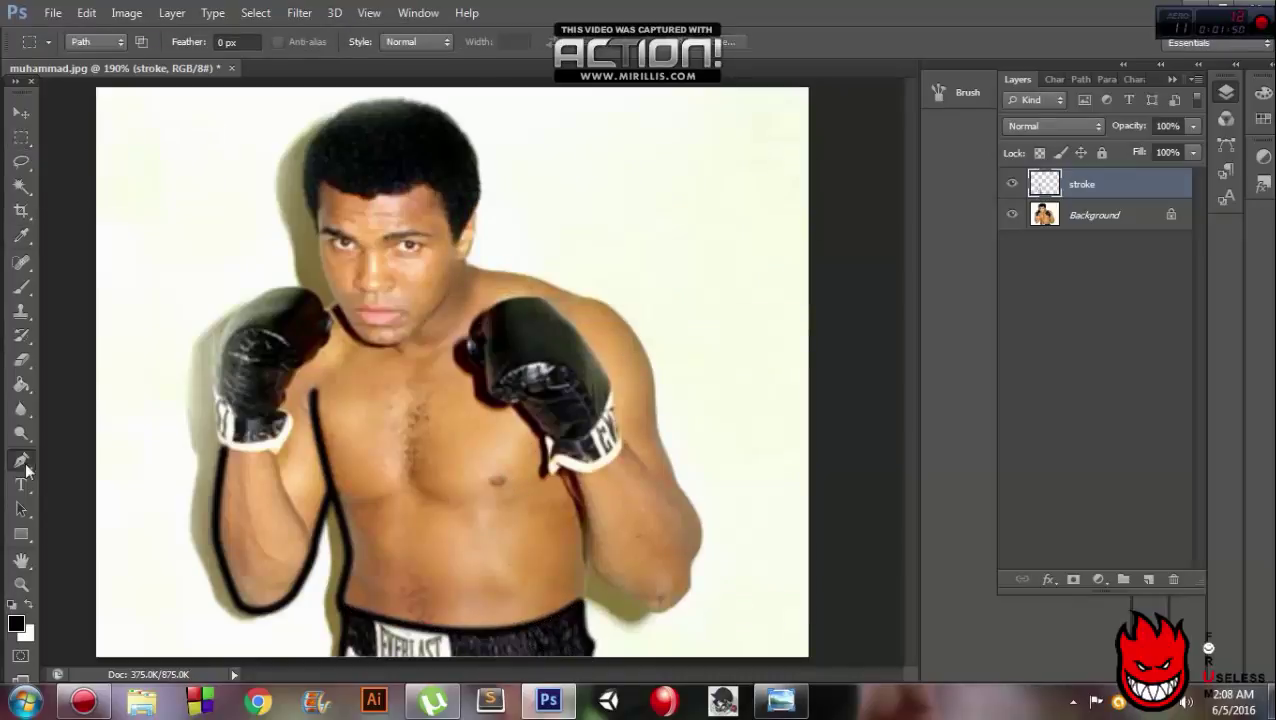
right_click(20, 460)
left_click(587, 612)
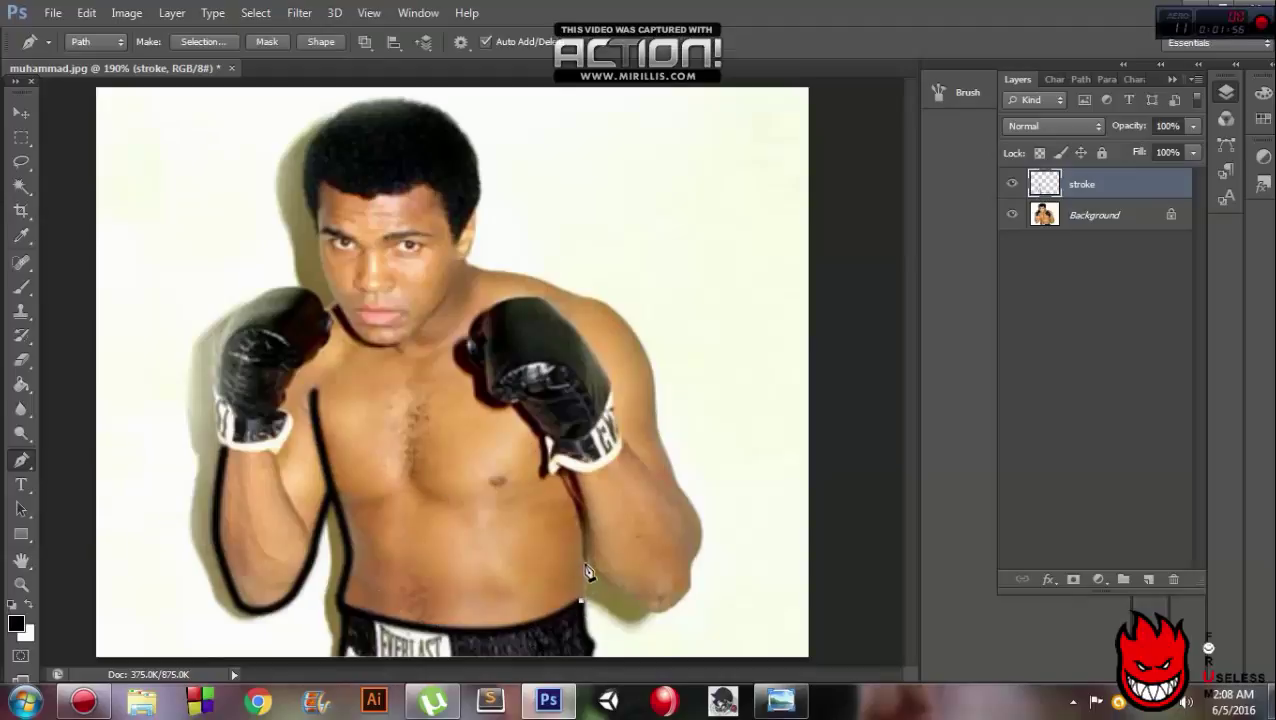
Step: Trace a path up the torso's right side and around the right glove, then stroke it black
left_click_drag(582, 523, 572, 476)
mouse_move(519, 406)
left_mouse_down()
mouse_move(483, 392)
mouse_move(470, 335)
left_mouse_up()
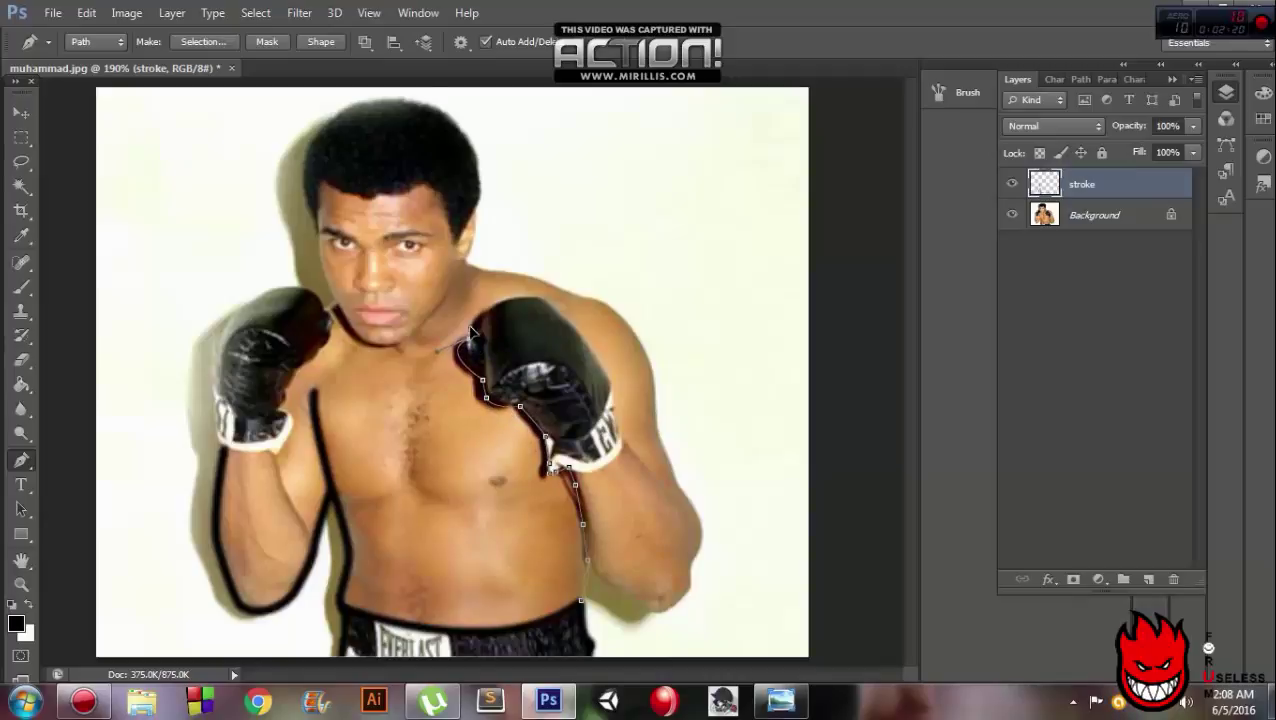
mouse_move(575, 330)
left_mouse_down()
mouse_move(638, 412)
mouse_move(605, 382)
mouse_move(607, 400)
left_mouse_up()
right_click(655, 507)
left_click(695, 194)
key("Return")
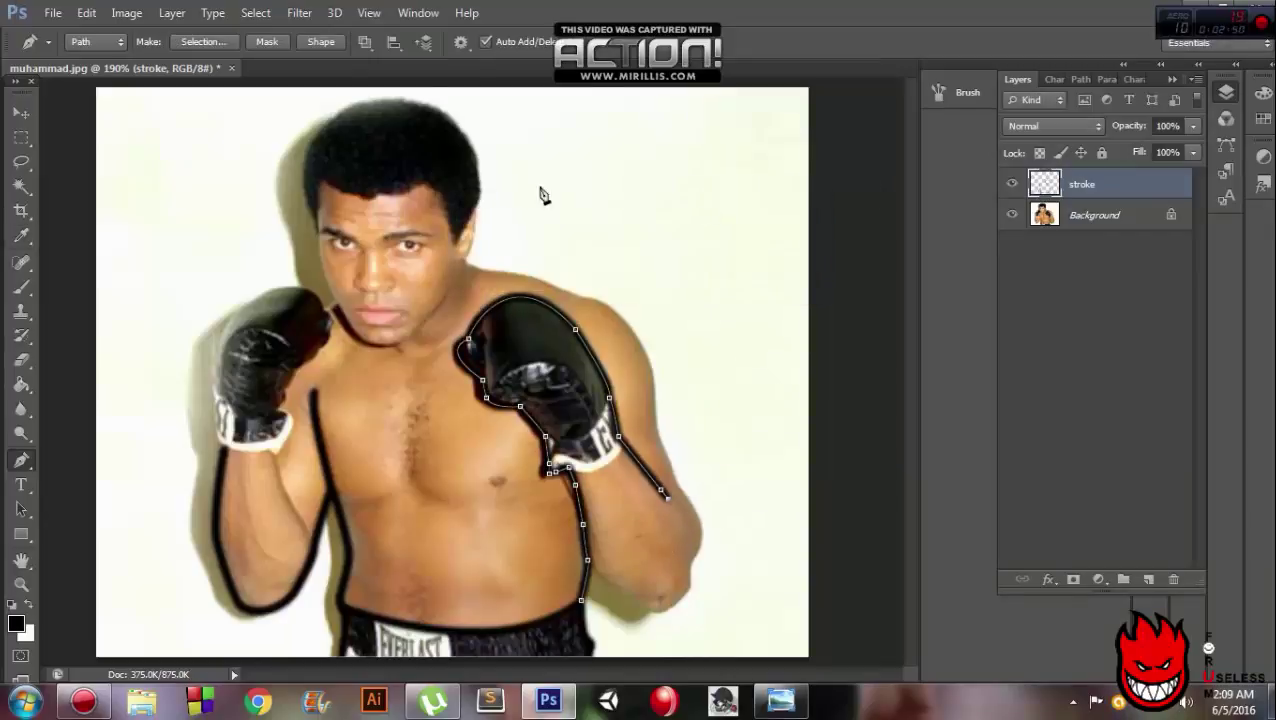
left_click(18, 140)
Step: Draw a short path along the left forearm and stroke it black
left_click(21, 459)
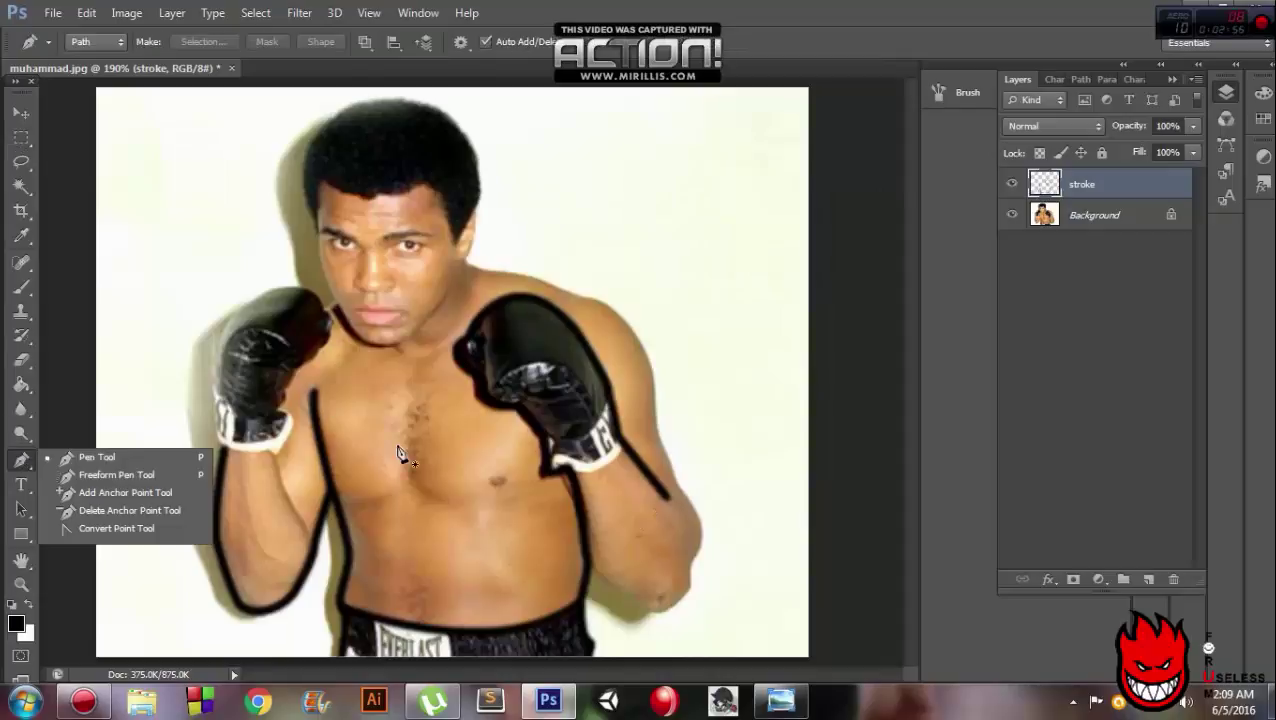
left_click(270, 450)
left_click_drag(305, 530, 322, 544)
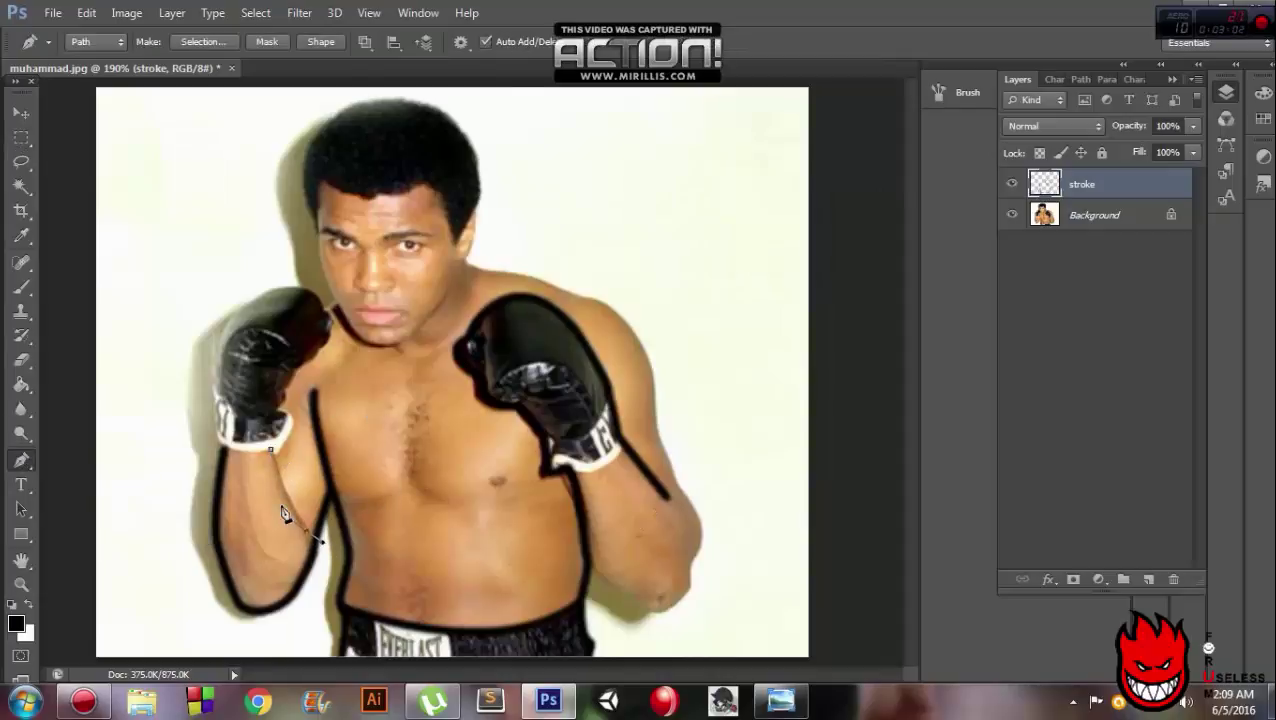
right_click(288, 515)
left_click(345, 199)
key("Return")
Step: Draw a closed curved Pen path around the left glove
left_click(21, 136)
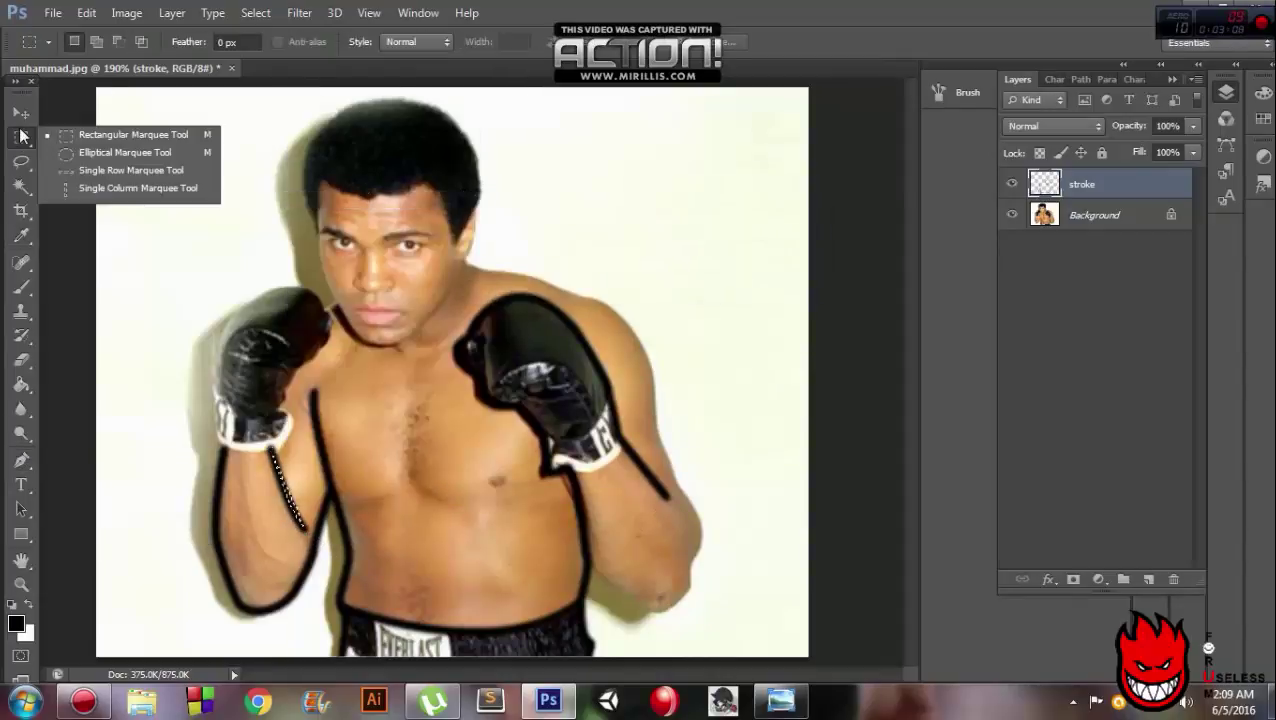
left_click(59, 133)
left_click(21, 459)
left_click(85, 455)
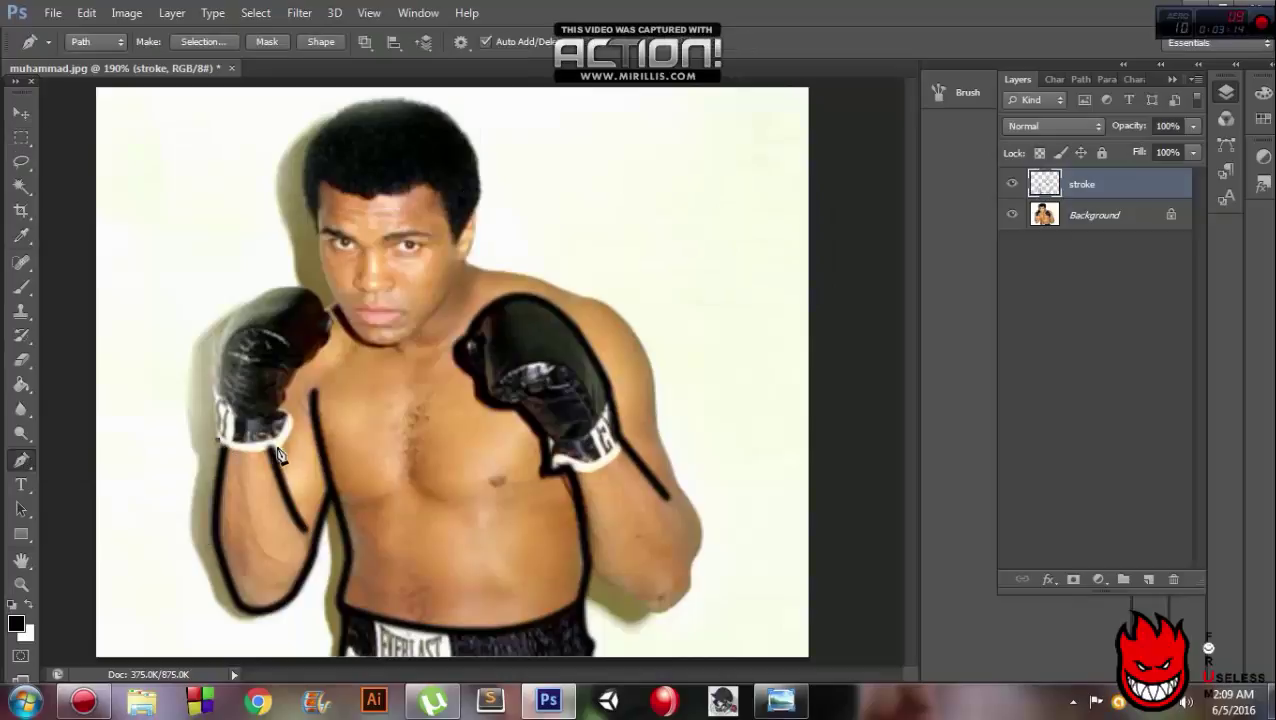
left_click(218, 440)
mouse_move(295, 428)
left_mouse_down()
mouse_move(315, 390)
mouse_move(332, 388)
mouse_move(287, 405)
left_mouse_up()
left_click_drag(326, 320, 318, 308)
left_click_drag(213, 372, 174, 505)
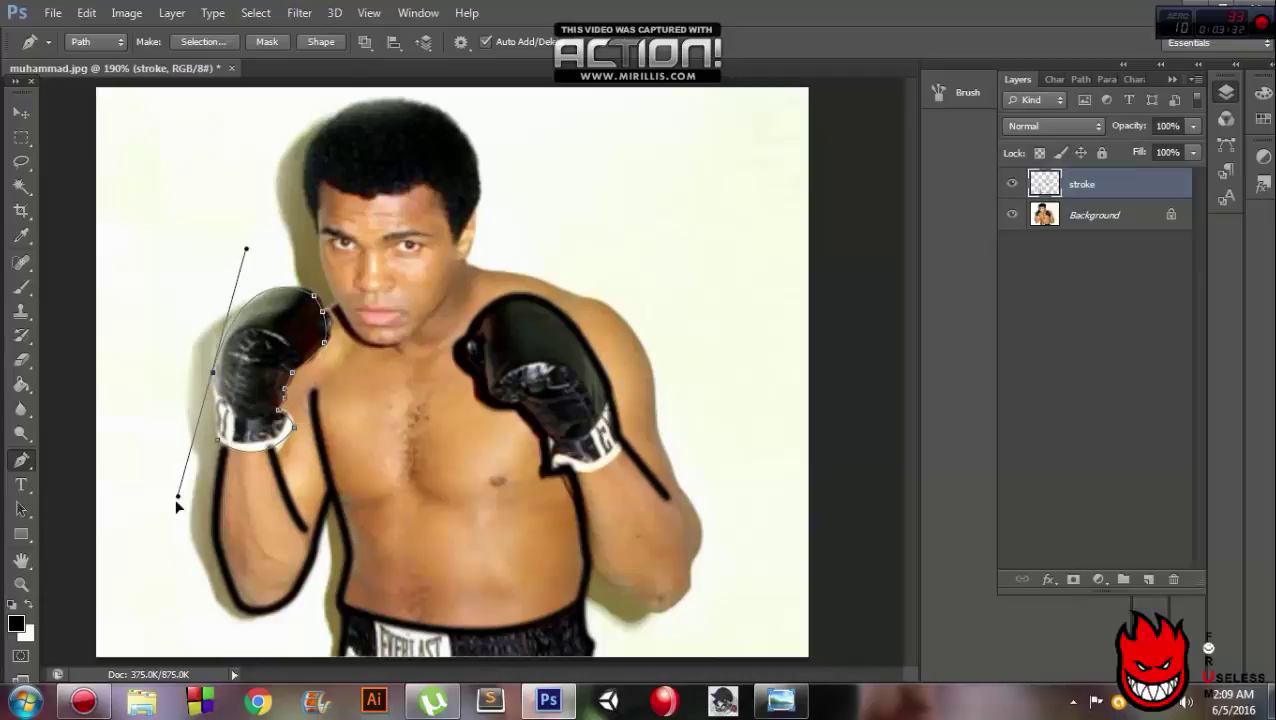
left_click(213, 448)
key("ctrl+Return")
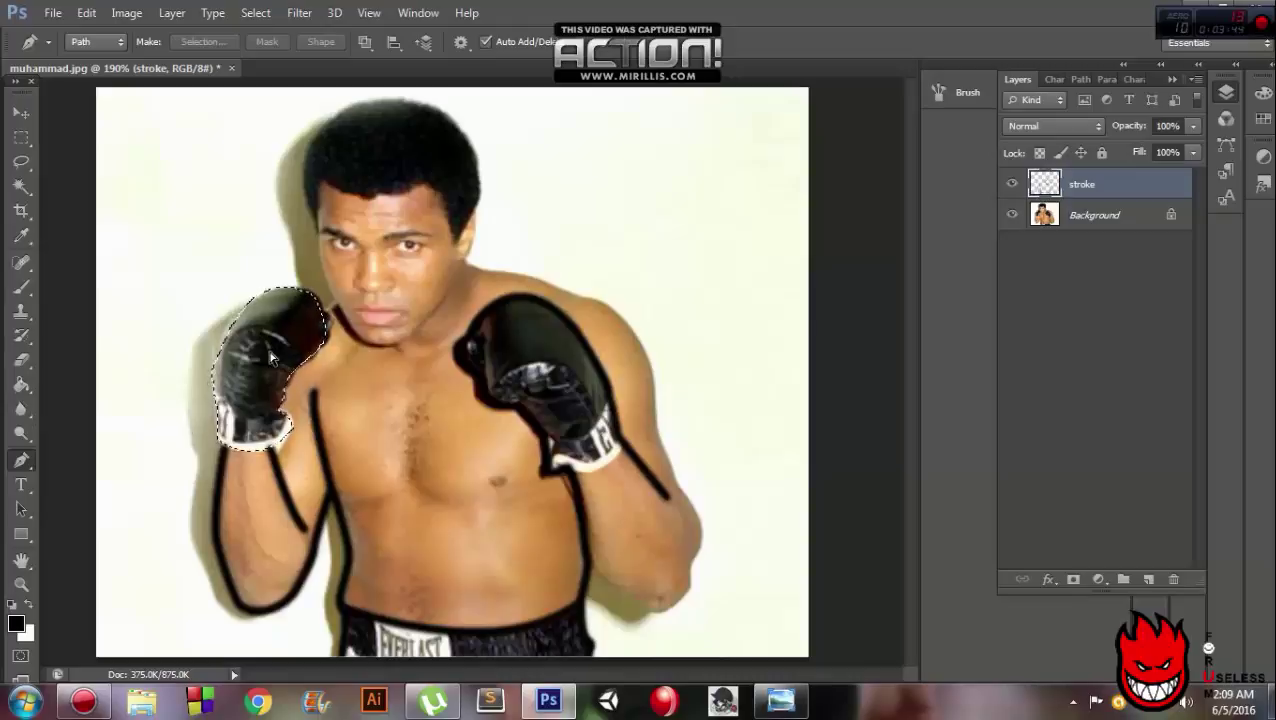
key("ctrl+z")
Step: Stroke the left glove path with the black brush
right_click(268, 352)
left_click(330, 376)
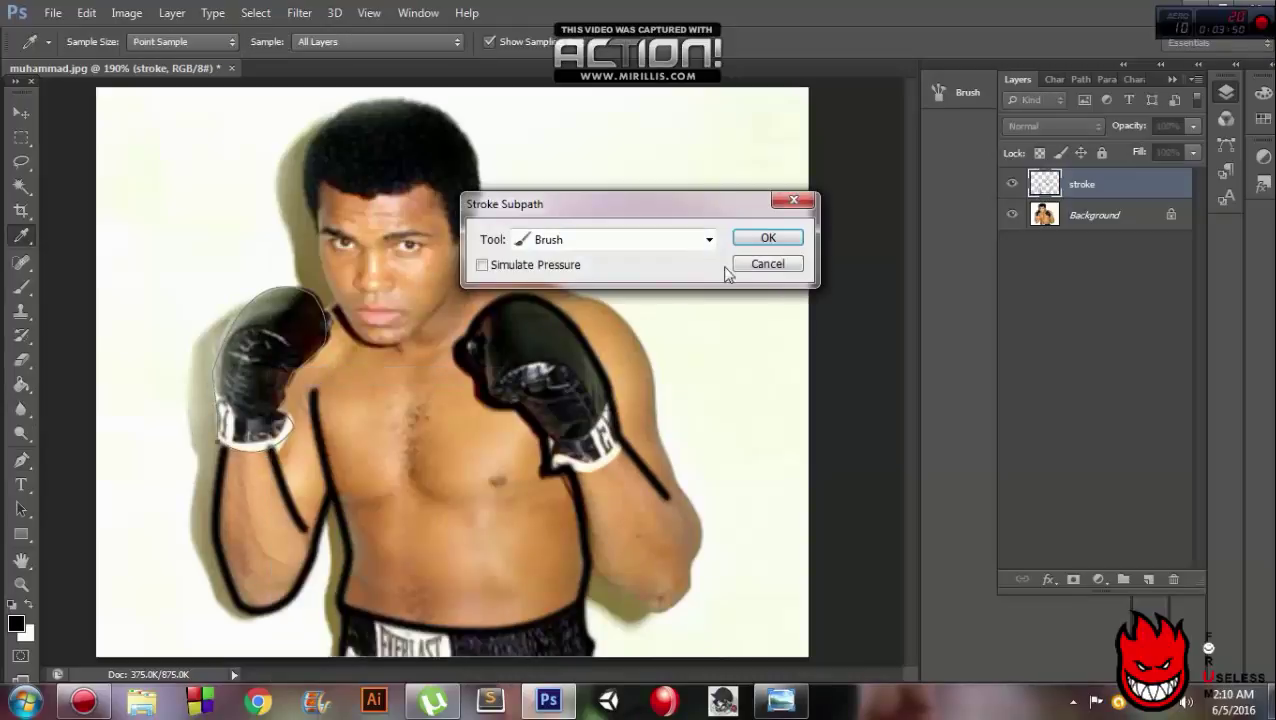
left_click(740, 266)
right_click(308, 385)
left_click(343, 377)
key("Return")
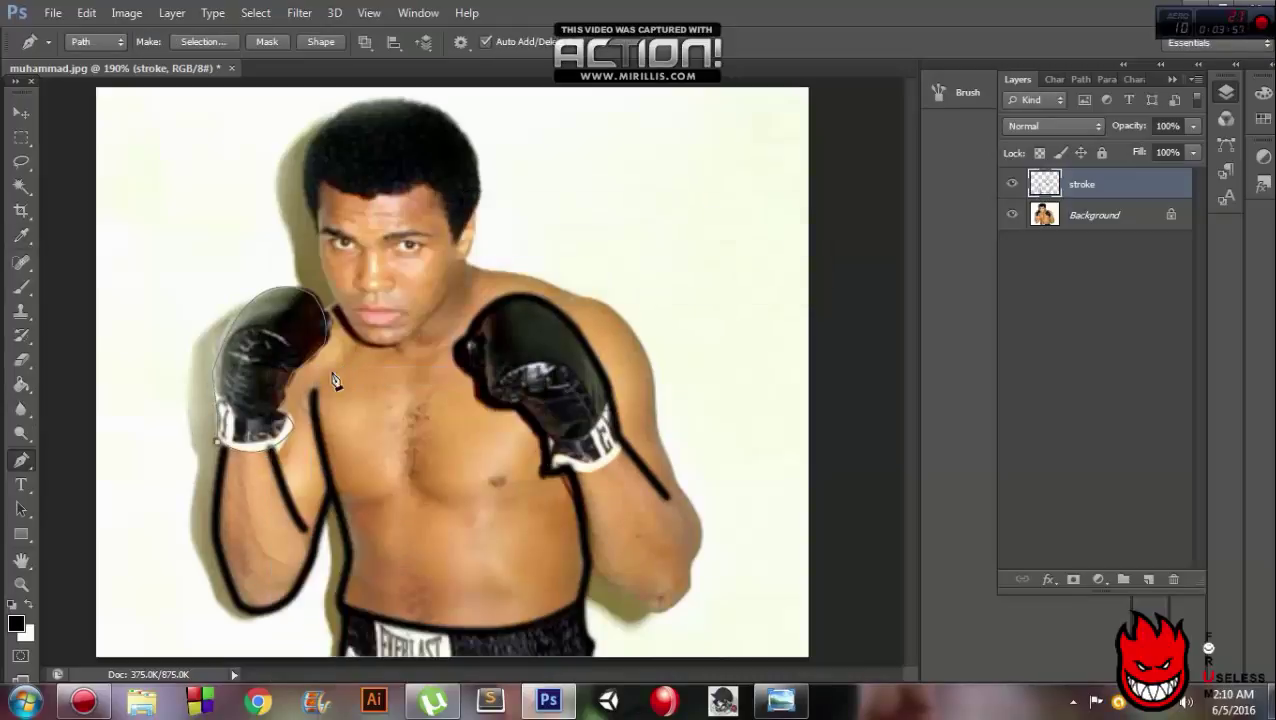
right_click(232, 440)
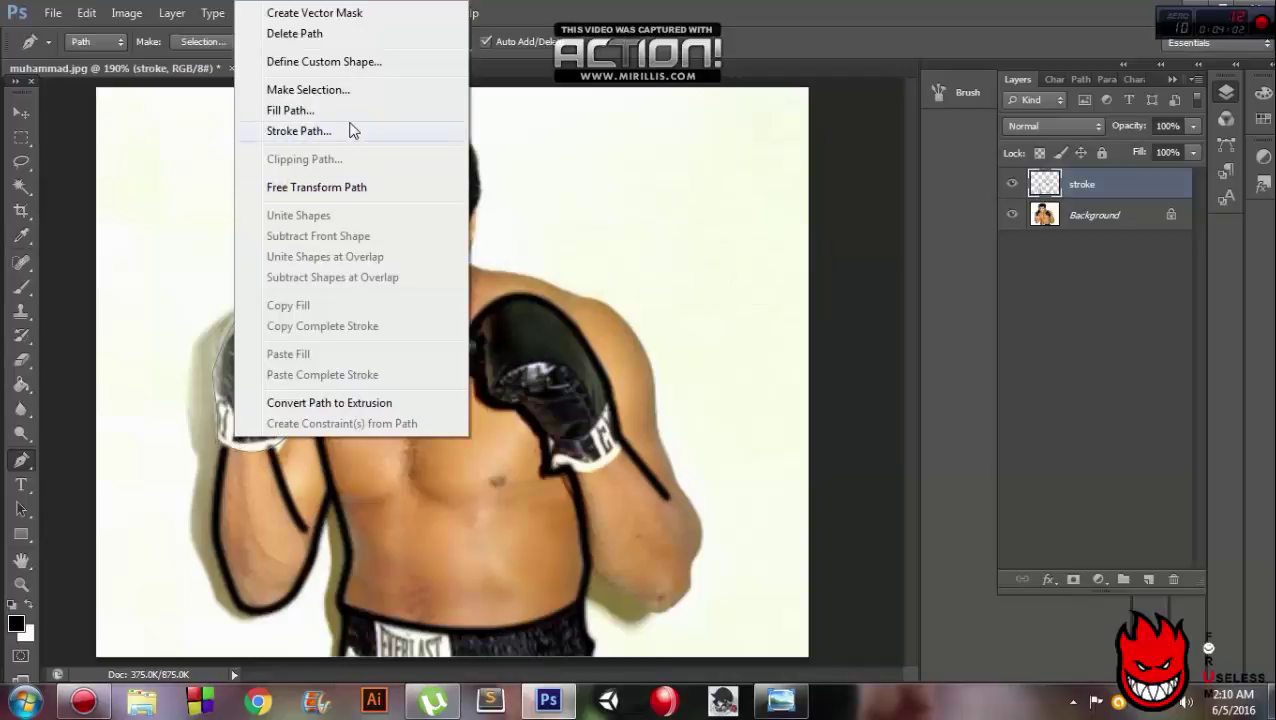
left_click(290, 88)
key("Return")
left_click(20, 138)
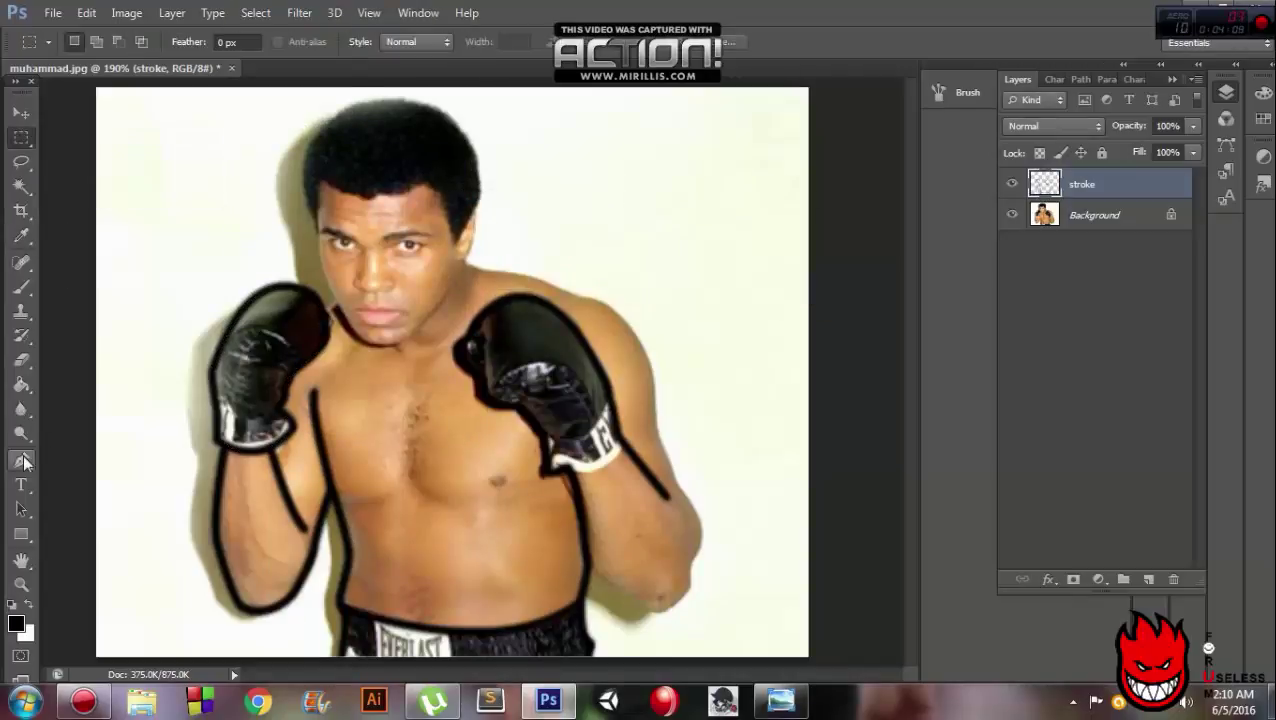
left_click(20, 460)
Step: Draw a curved Pen path from the right forearm over the shoulder to the neck
left_click(587, 563)
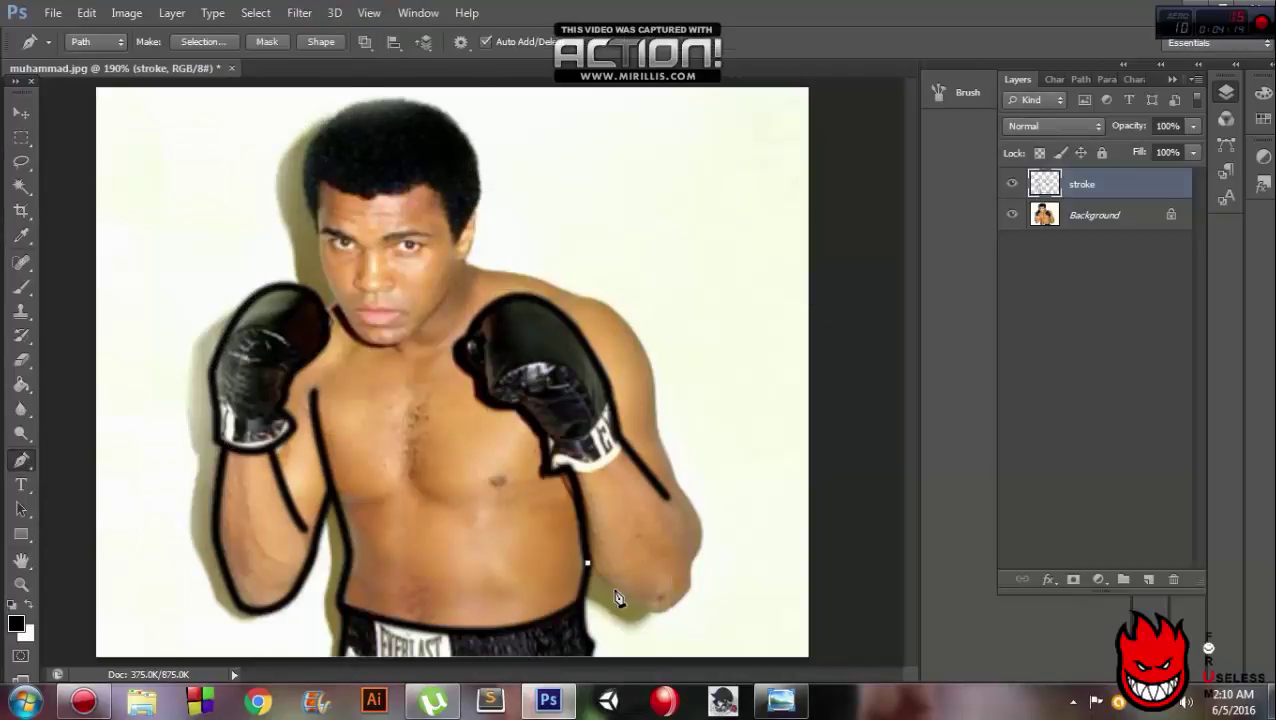
mouse_move(689, 545)
left_mouse_down()
mouse_move(697, 510)
mouse_move(650, 466)
left_mouse_up()
left_click_drag(655, 403, 659, 370)
left_click_drag(597, 297, 566, 289)
left_click_drag(466, 264, 470, 197)
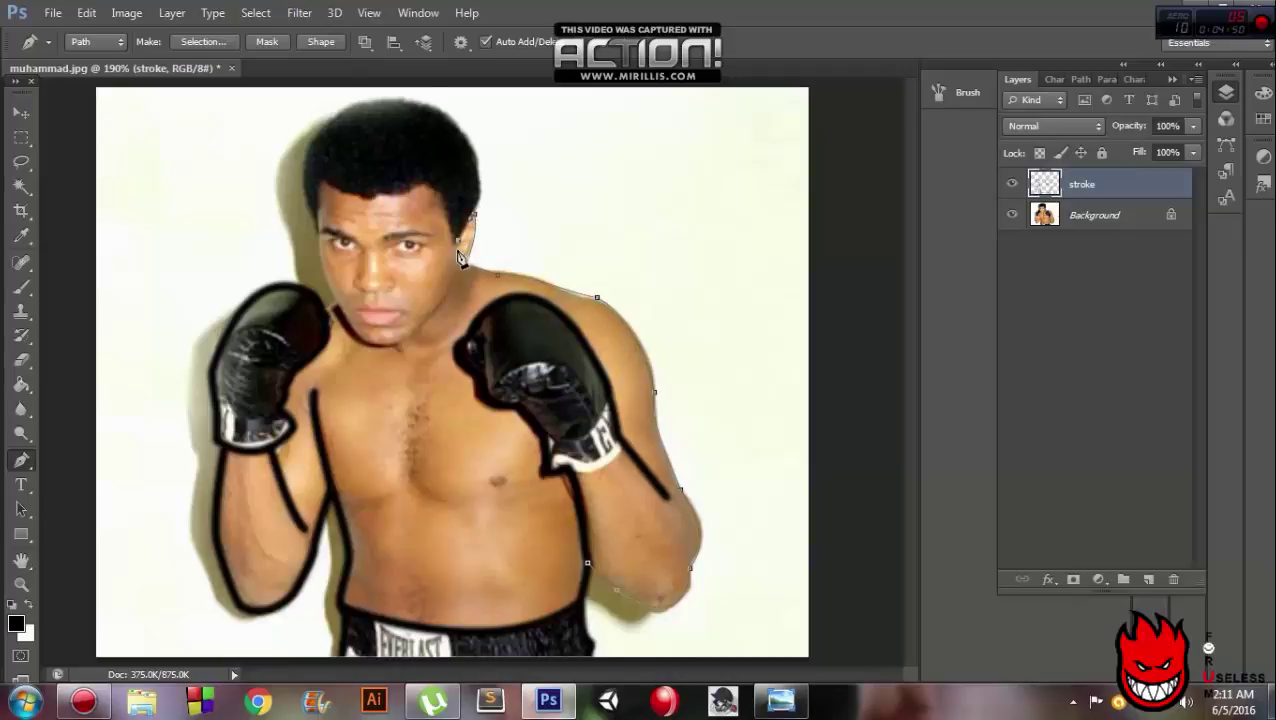
left_click_drag(455, 253, 468, 218)
Step: Stroke the arm path with the brush, deselect, and hide the photo to check outlines
right_click(470, 215)
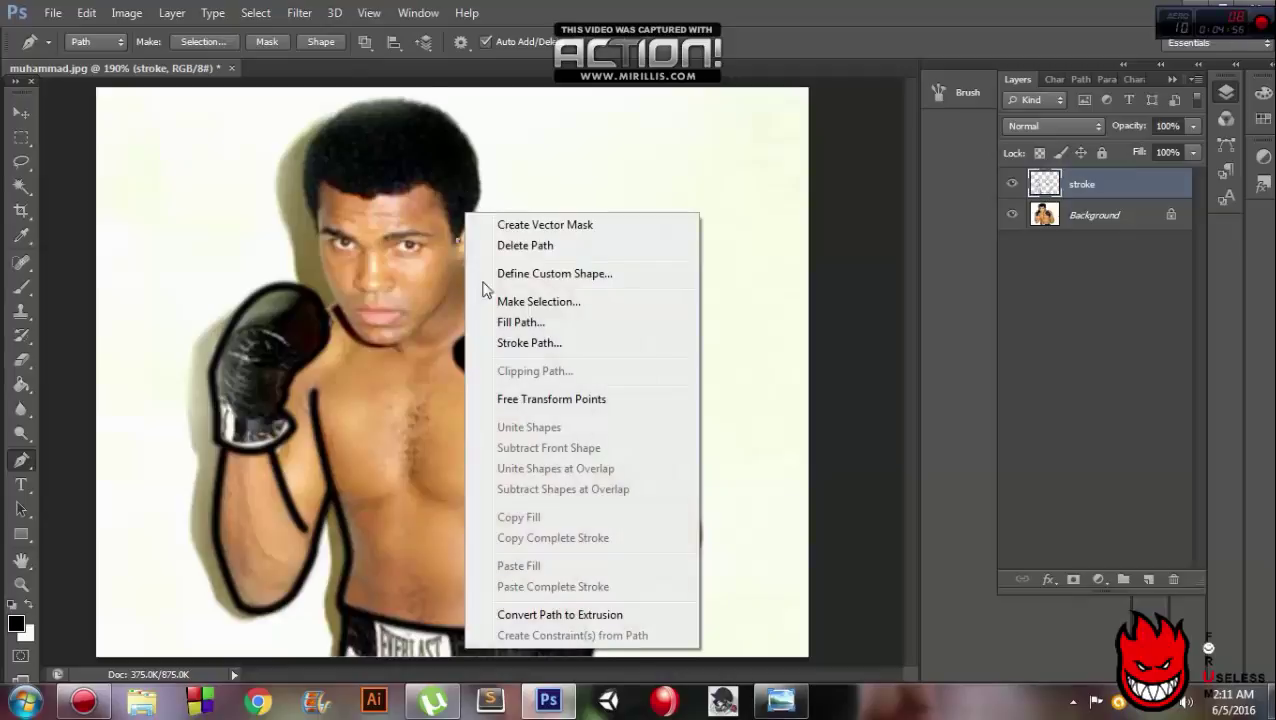
left_click(527, 342)
left_click(763, 236)
key("ctrl+Return")
right_click(22, 138)
left_click(88, 333)
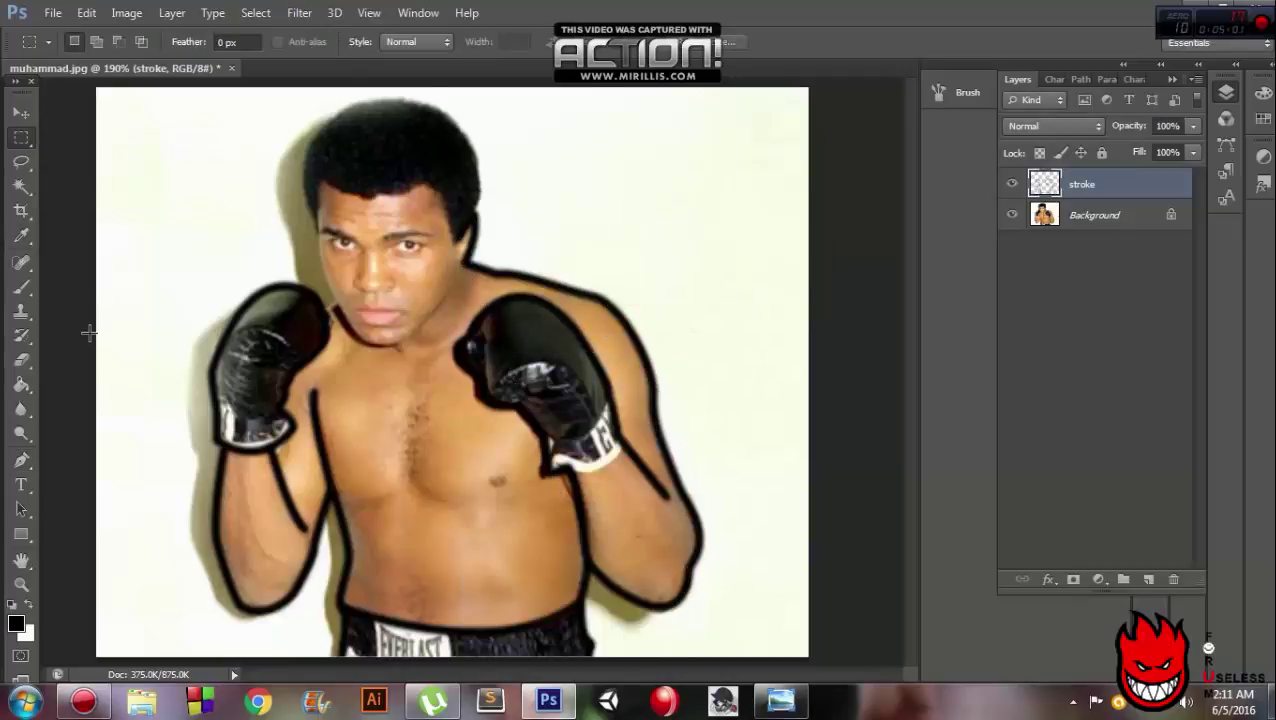
left_click(1012, 218)
Step: Draw a short curved path across the left glove and show the grid overlay
left_click(21, 460)
left_click(222, 345)
left_click(303, 358)
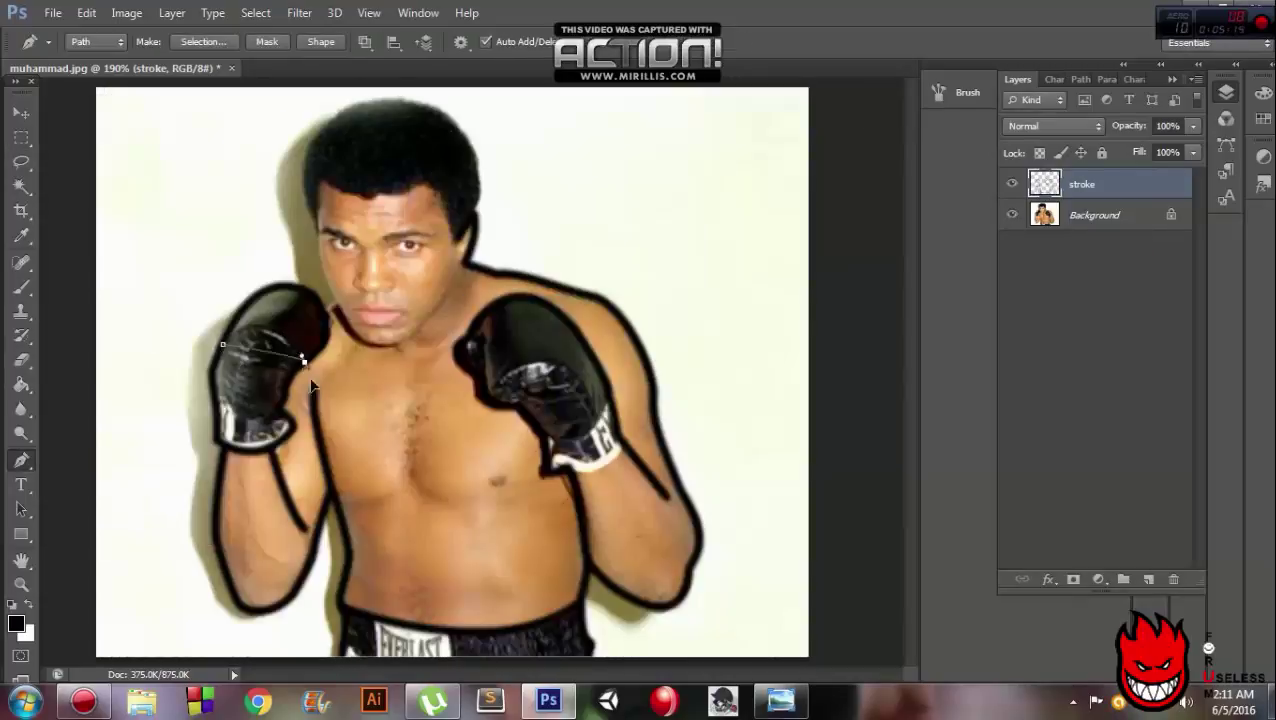
left_click_drag(312, 386, 358, 423)
right_click(277, 372)
left_click(97, 325)
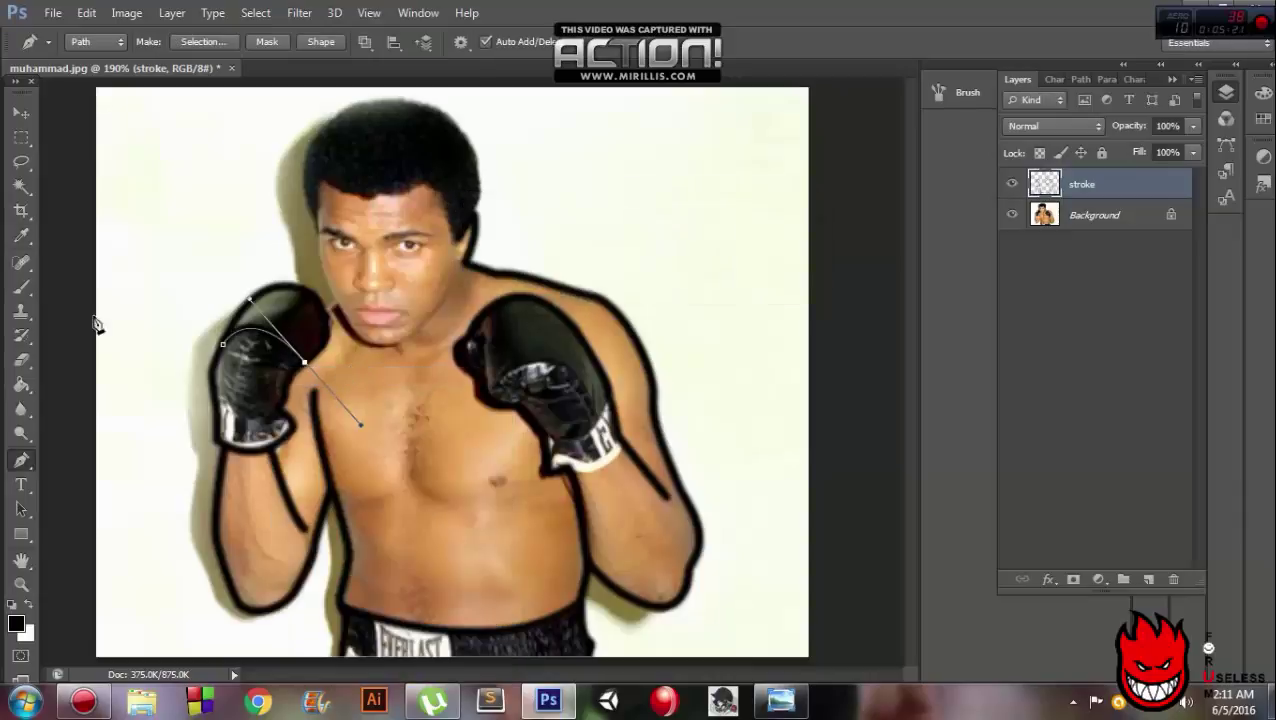
left_click(21, 137)
key("ctrl+apostrophe")
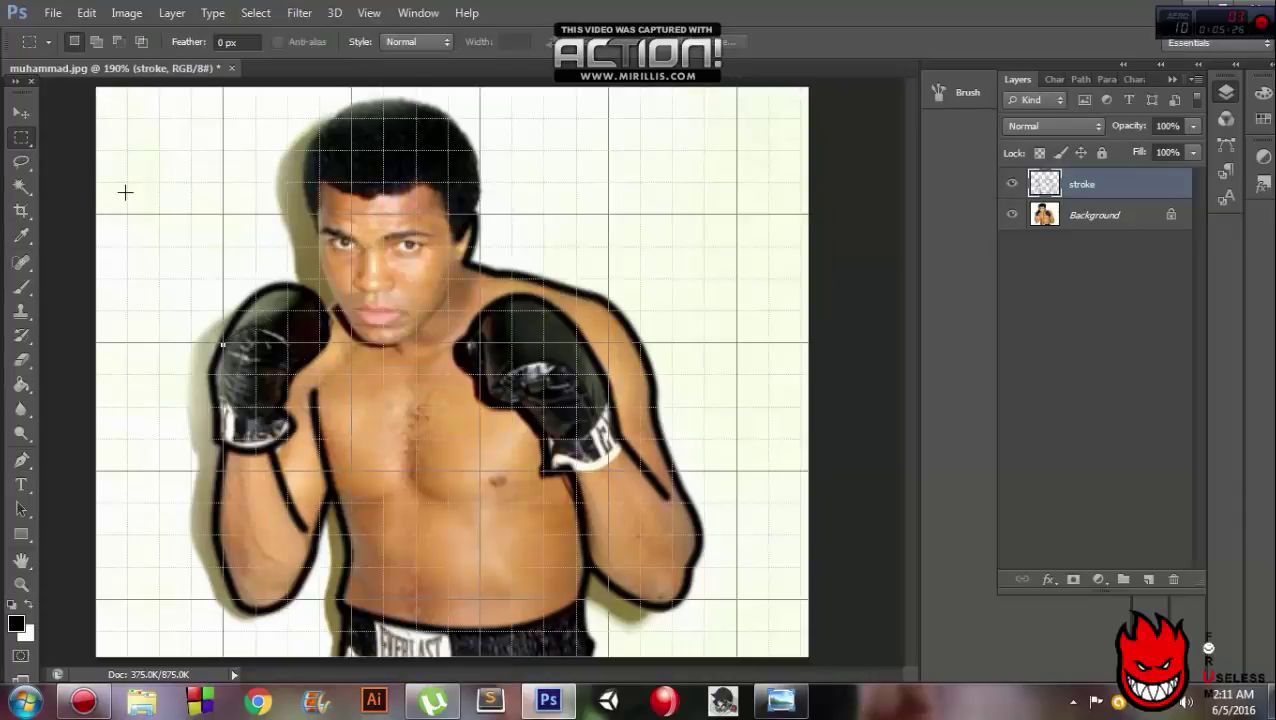
Step: Try stroking a short path near the chin, dismissing the no-pixels-selected warnings
right_click(21, 460)
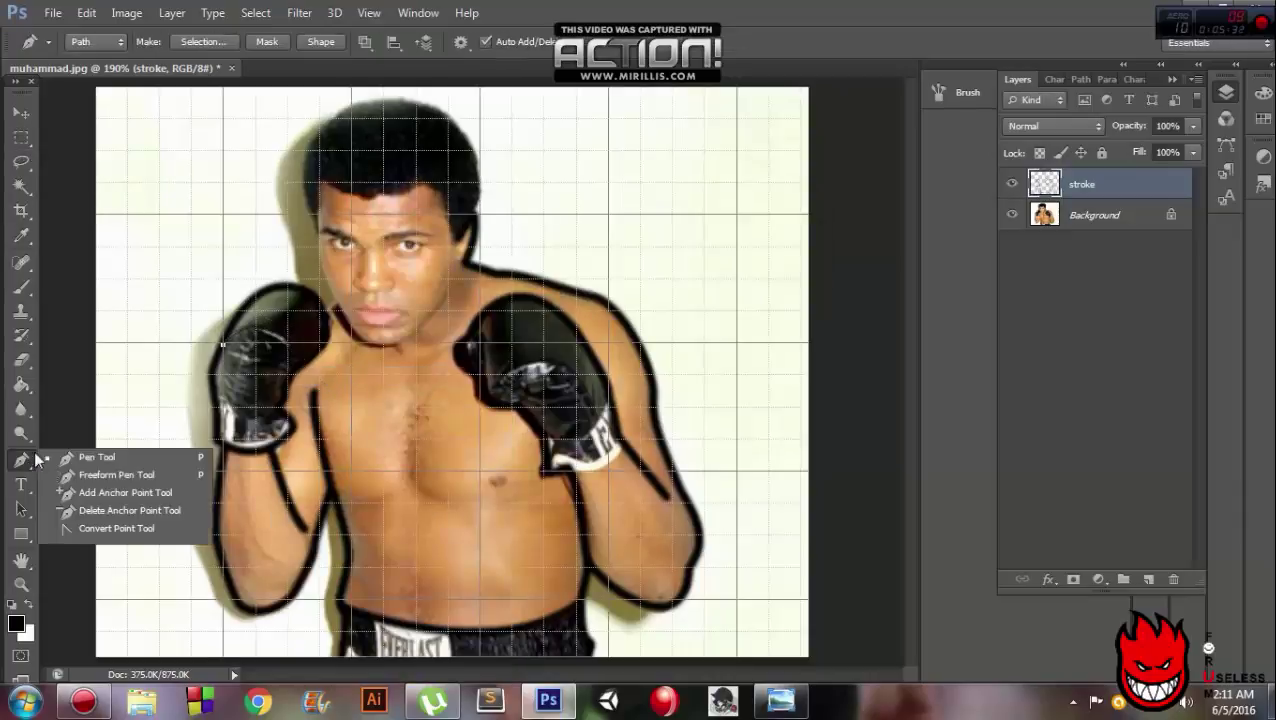
left_click(75, 456)
key("ctrl+Return")
key("Return")
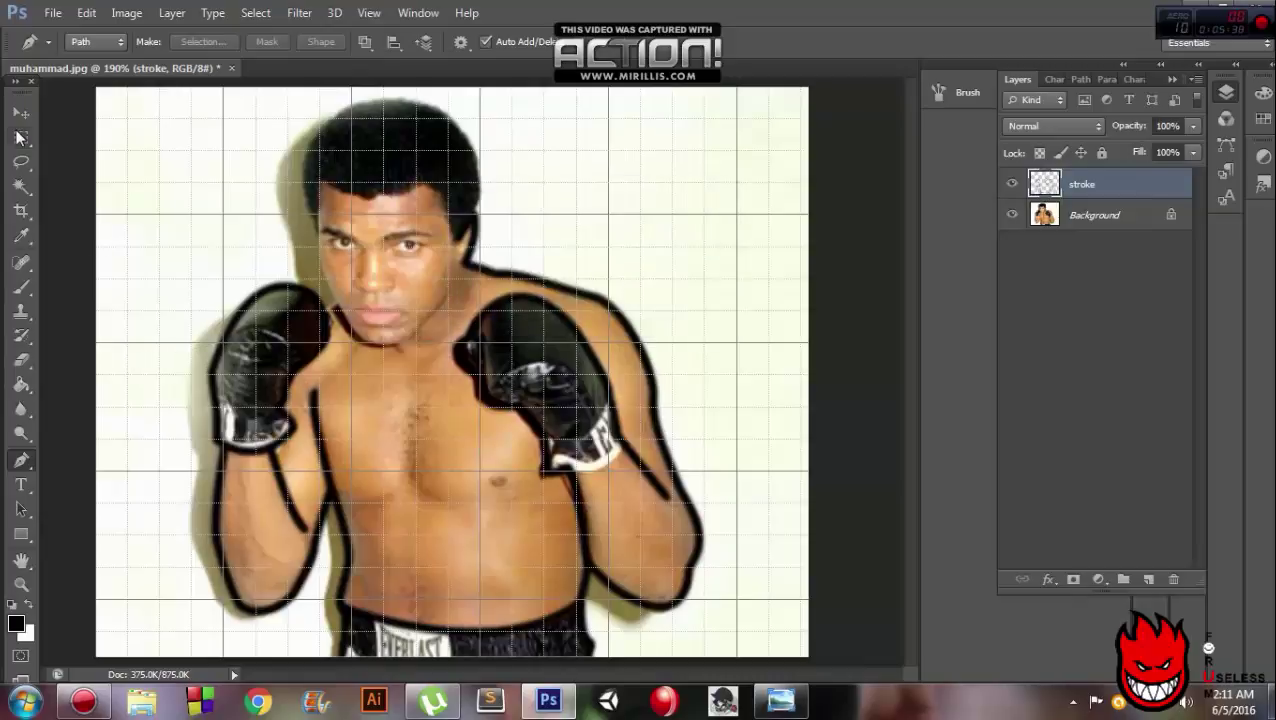
right_click(21, 137)
right_click(21, 460)
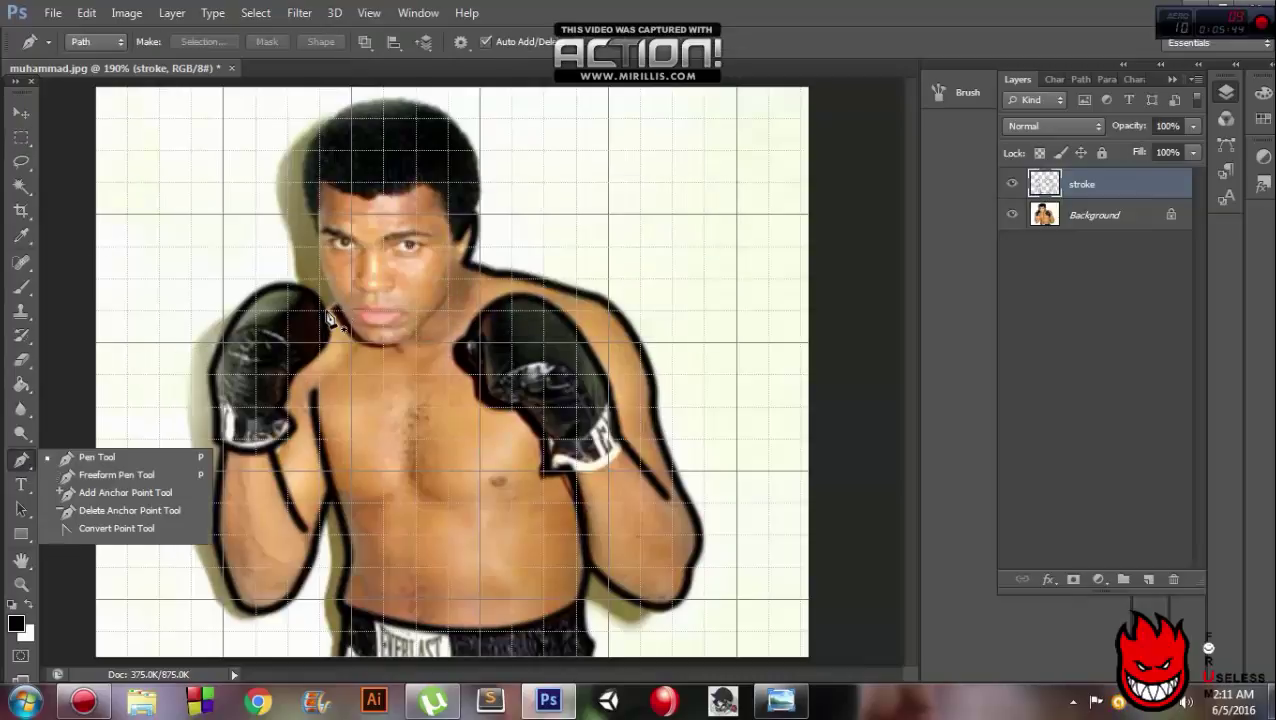
left_click(320, 312)
right_click(330, 298)
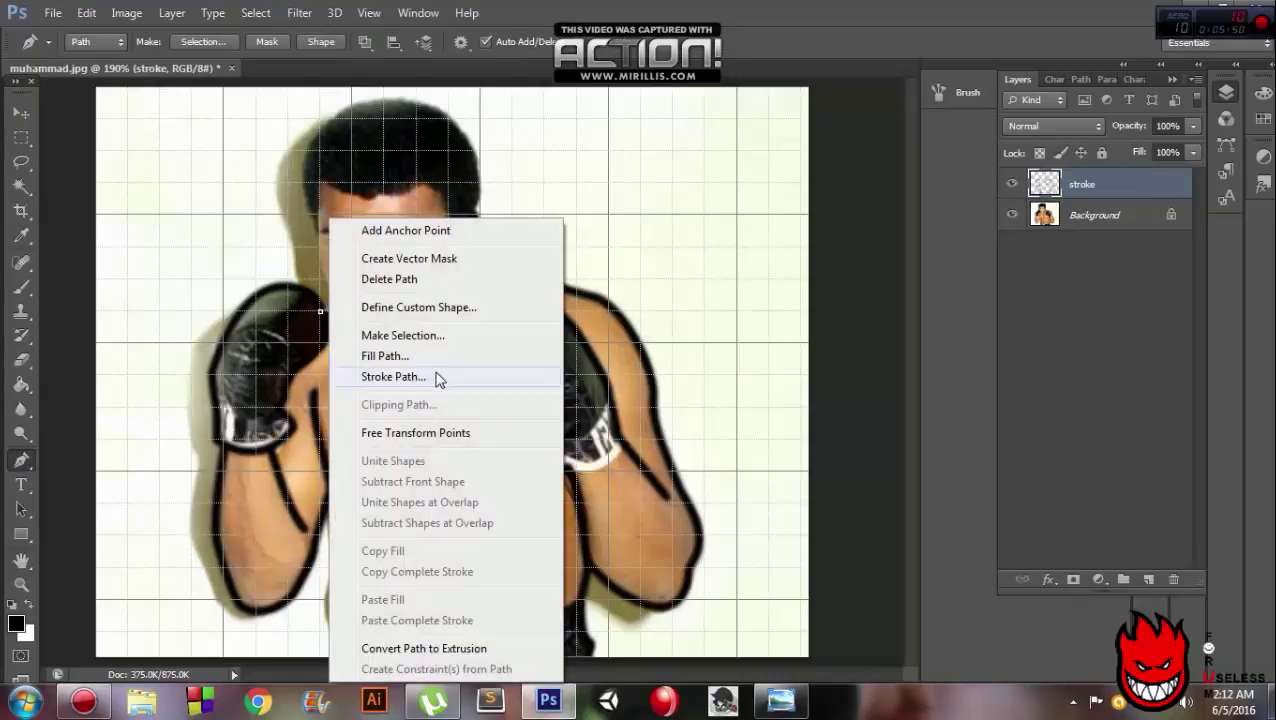
left_click(427, 377)
right_click(32, 148)
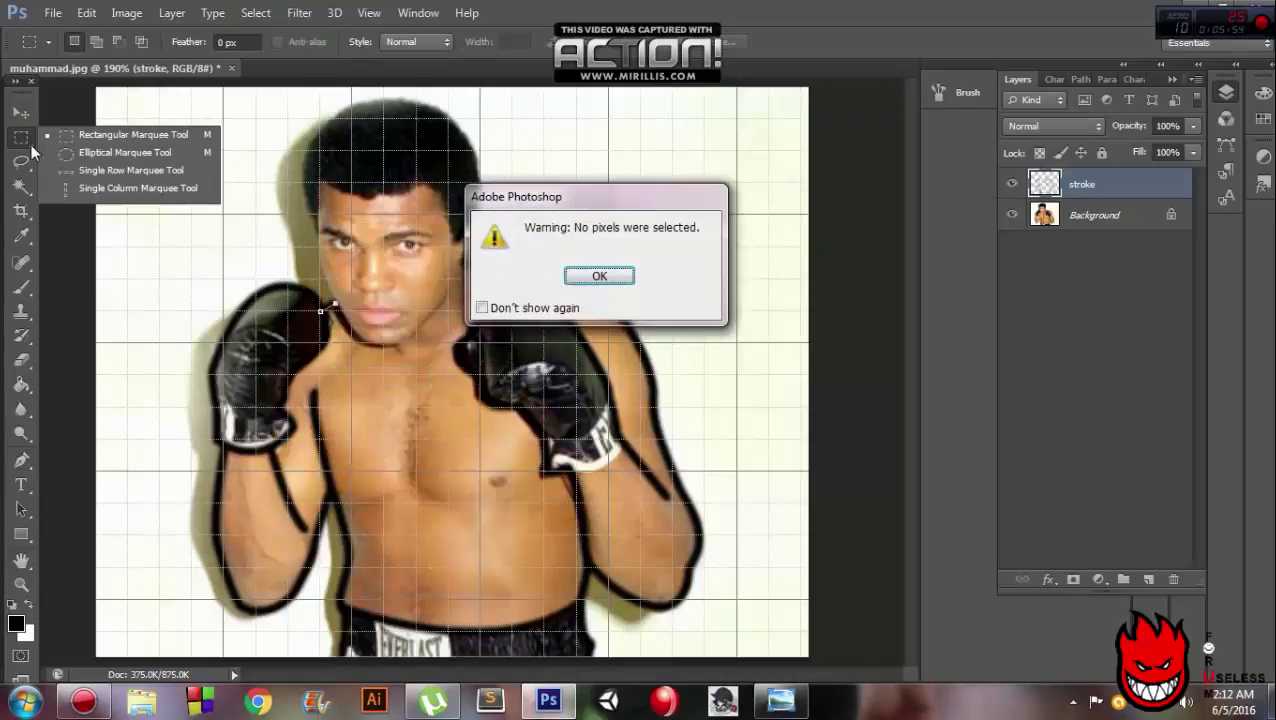
left_click(608, 281)
left_click(1012, 214)
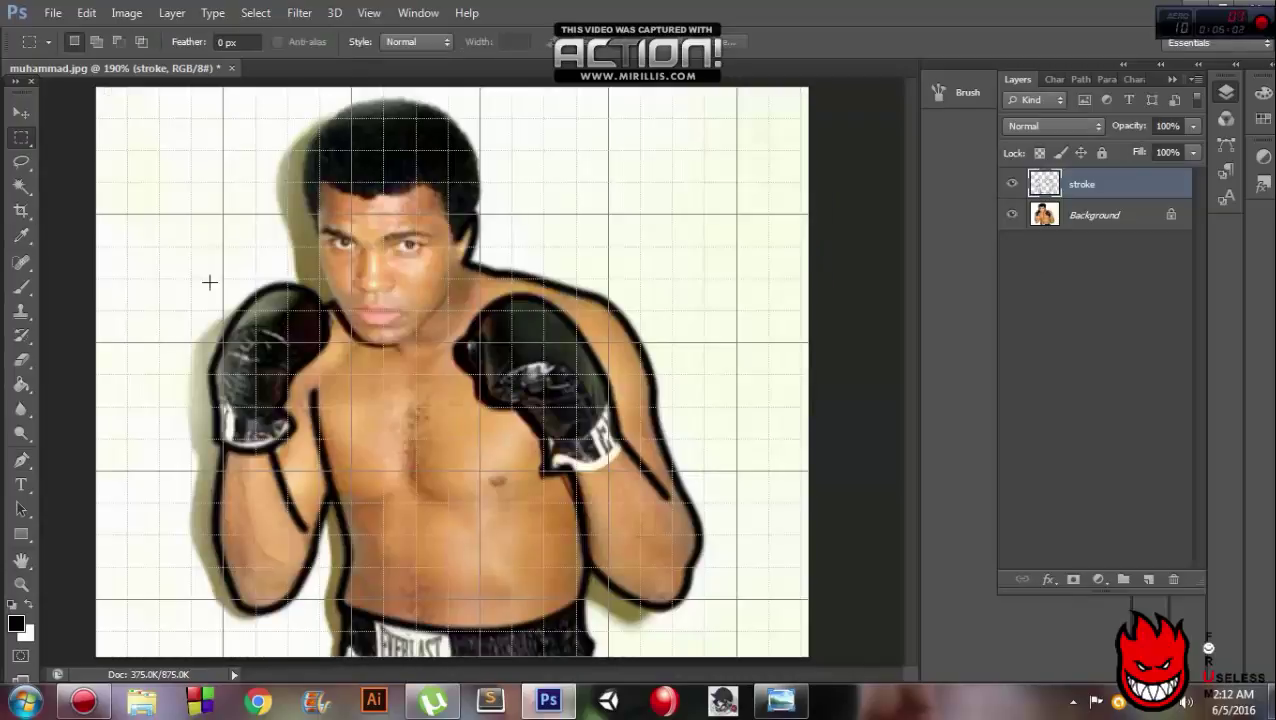
left_click(21, 460)
Step: Zoom in on the head and trace the hairline from the right temple to the left temple
key("ctrl+plus")
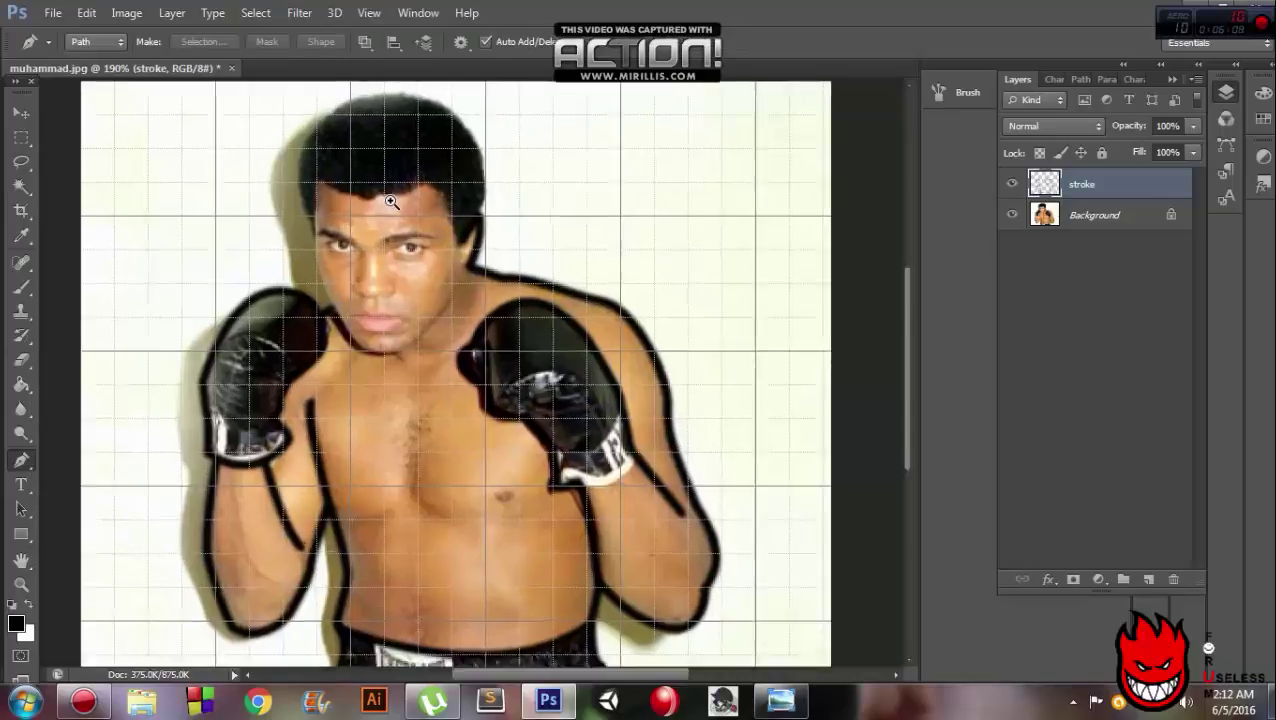
key("ctrl+plus")
key("ctrl+plus")
key("ctrl+plus")
scroll(910, 220, "up", 3)
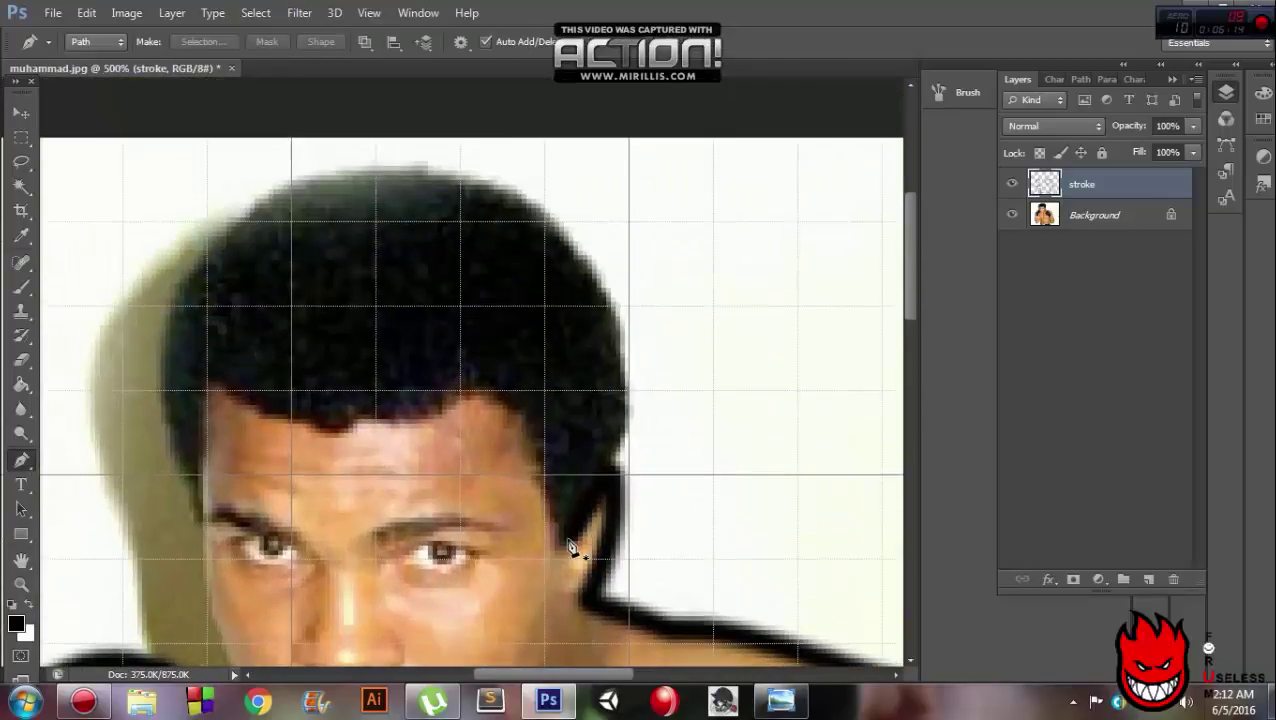
left_click(568, 541)
left_click(545, 476)
left_click(522, 413)
left_click(494, 391)
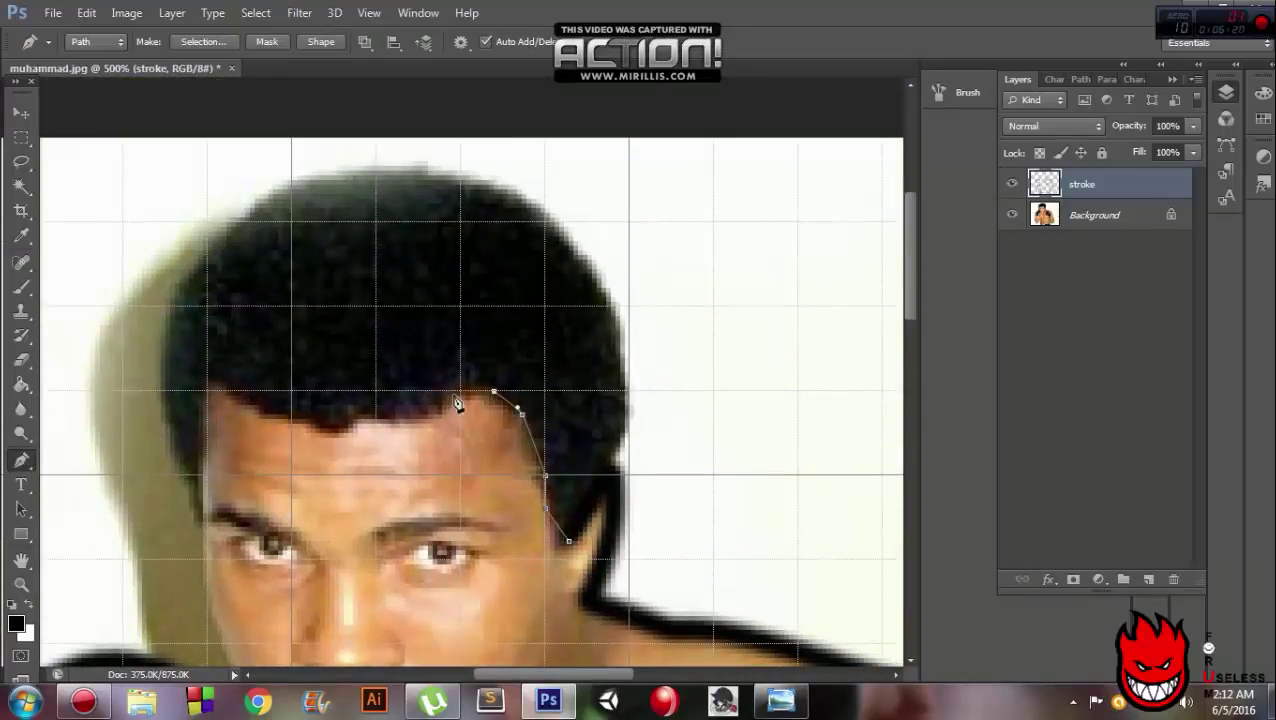
left_click(446, 405)
left_click(405, 418)
left_click(367, 414)
left_click(316, 425)
left_click(273, 410)
left_click(245, 405)
left_click(228, 392)
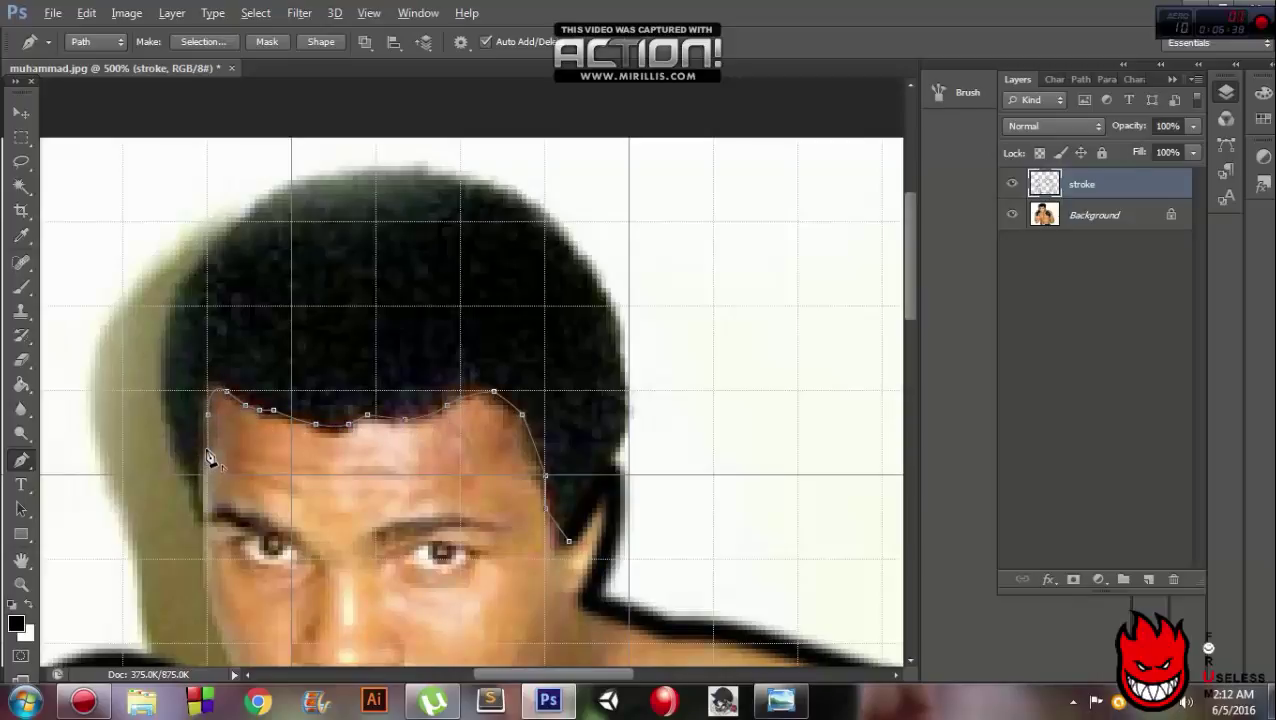
Step: Complete the hair outline down the left side, over the top, and back to the start
left_click(207, 501)
left_click(198, 513)
mouse_move(268, 193)
left_mouse_down()
mouse_move(320, 157)
mouse_move(463, 108)
left_mouse_up()
left_click(329, 175)
left_click(376, 170)
left_click_drag(600, 286, 650, 418)
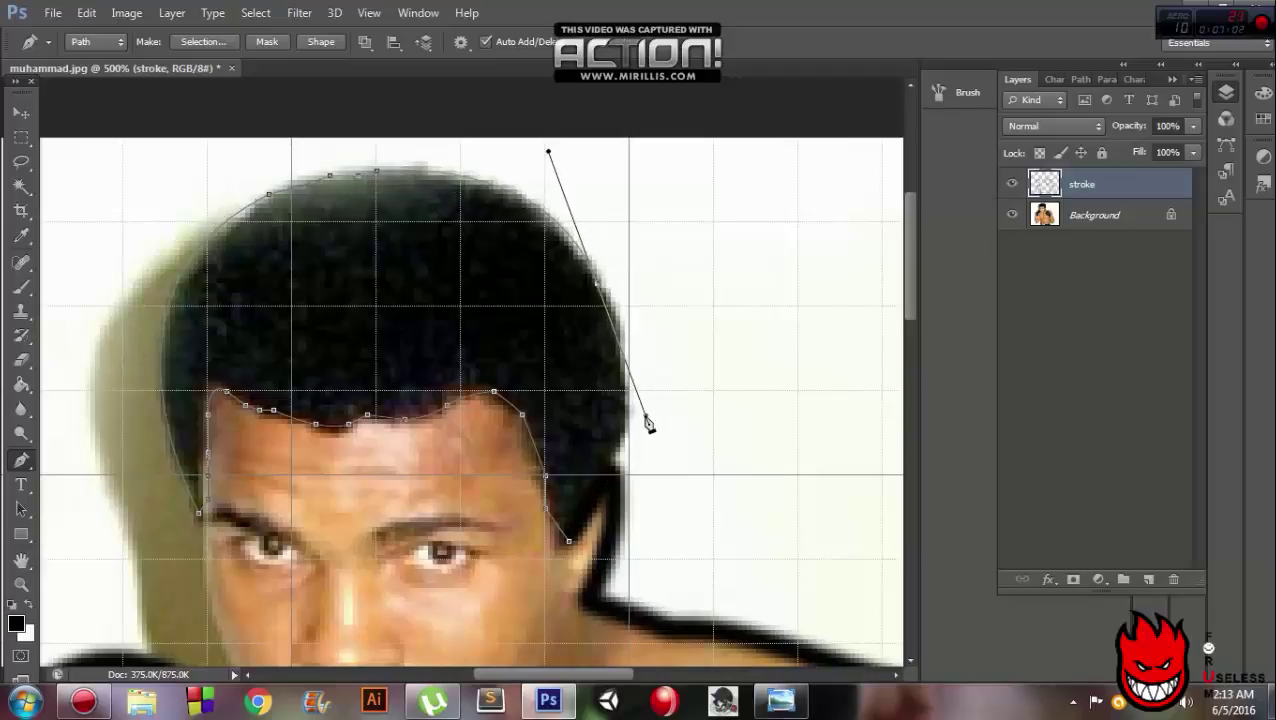
left_click_drag(568, 540, 648, 410)
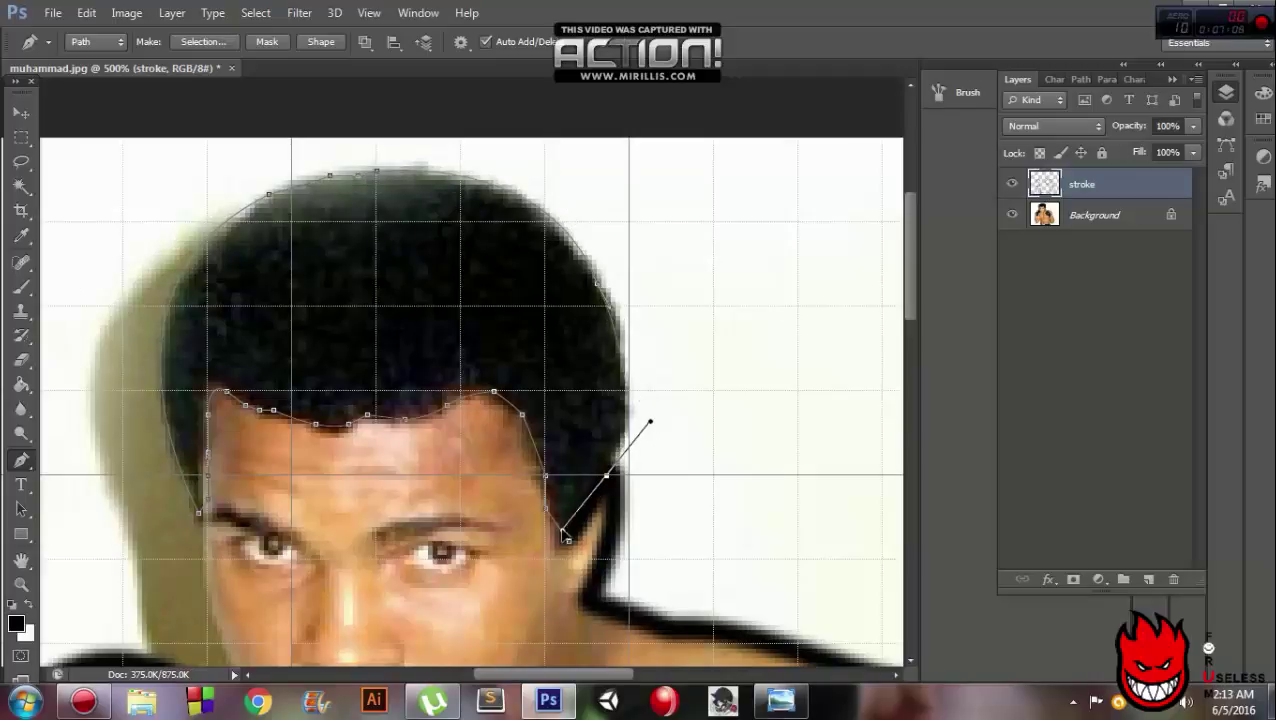
Step: Fill the hair path with solid black and toggle the photo to check the fill
right_click(546, 398)
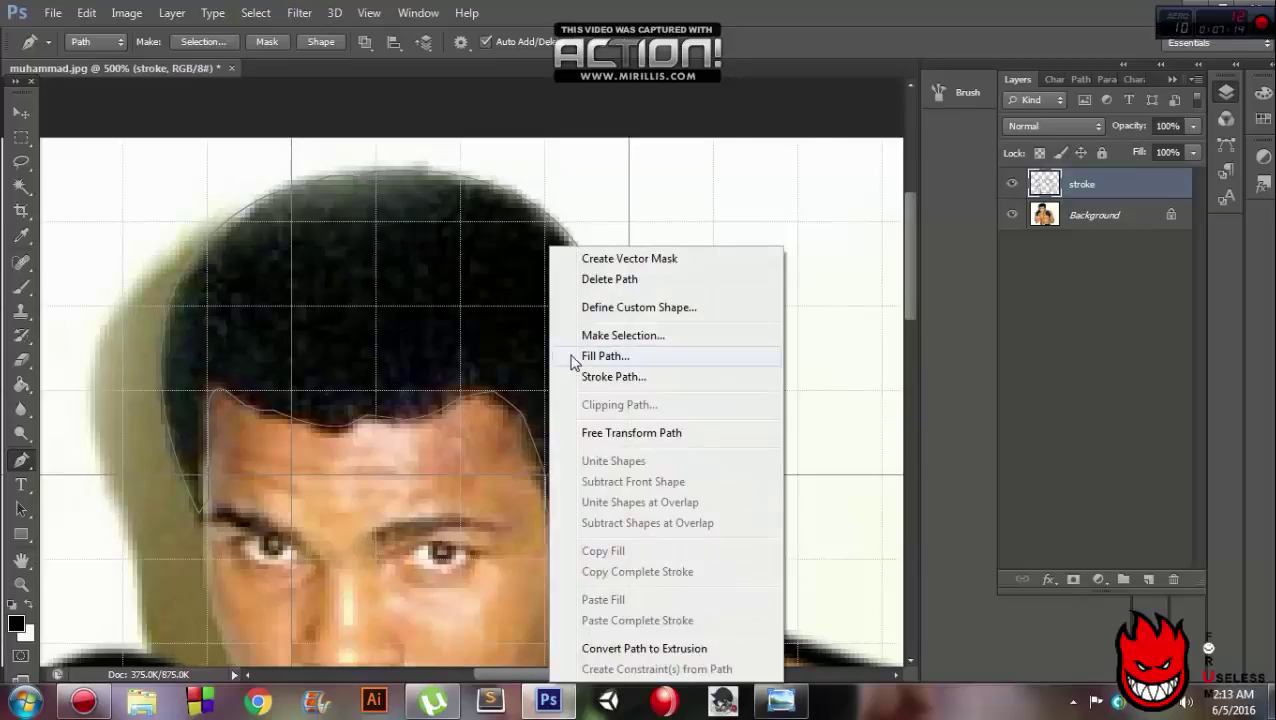
left_click(570, 362)
key("Return")
right_click(21, 137)
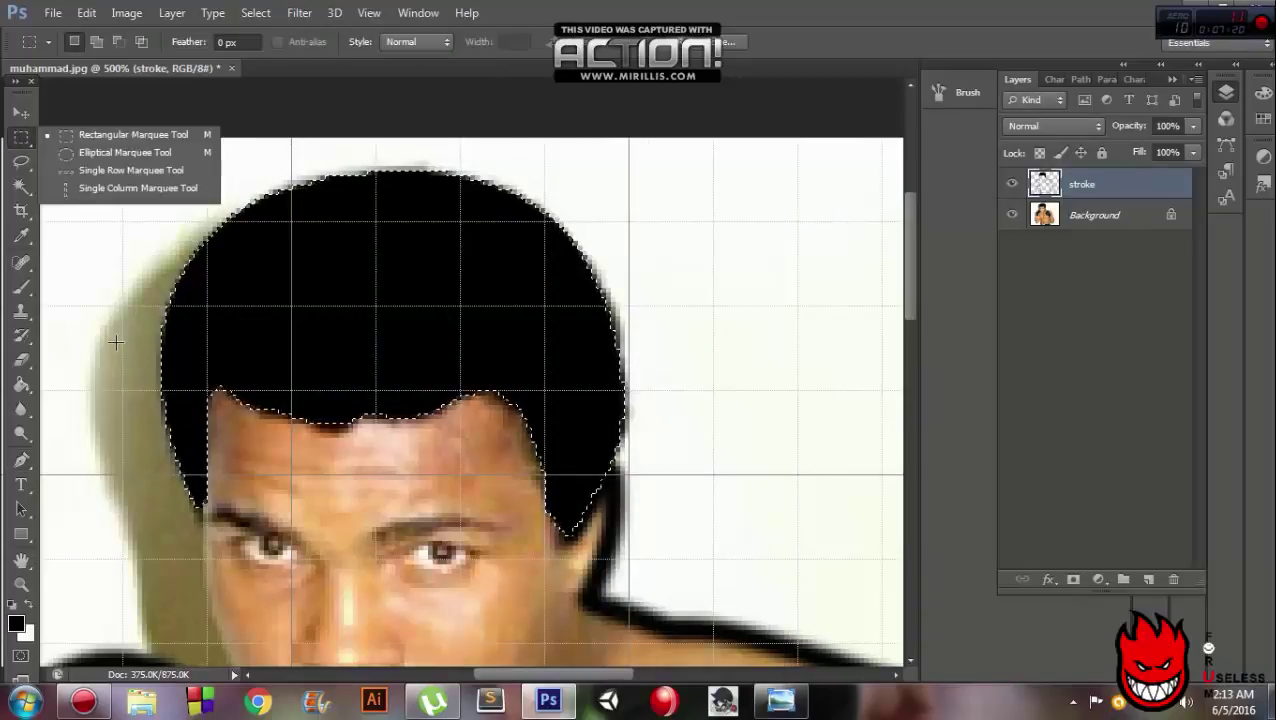
left_click(85, 134)
left_click(1012, 215)
left_click(1012, 214)
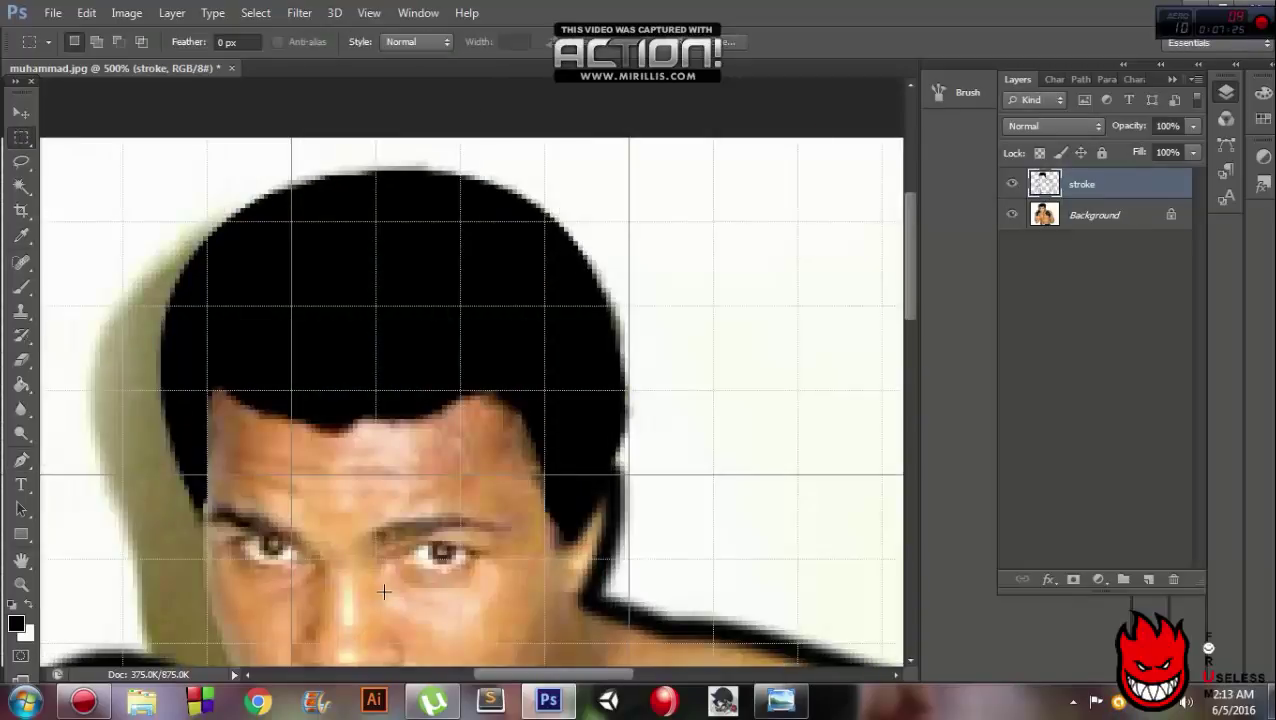
right_click(21, 460)
left_click(80, 455)
Step: Trace the jawline from the left jaw, under the chin, to the neck and stroke it black
left_click(573, 541)
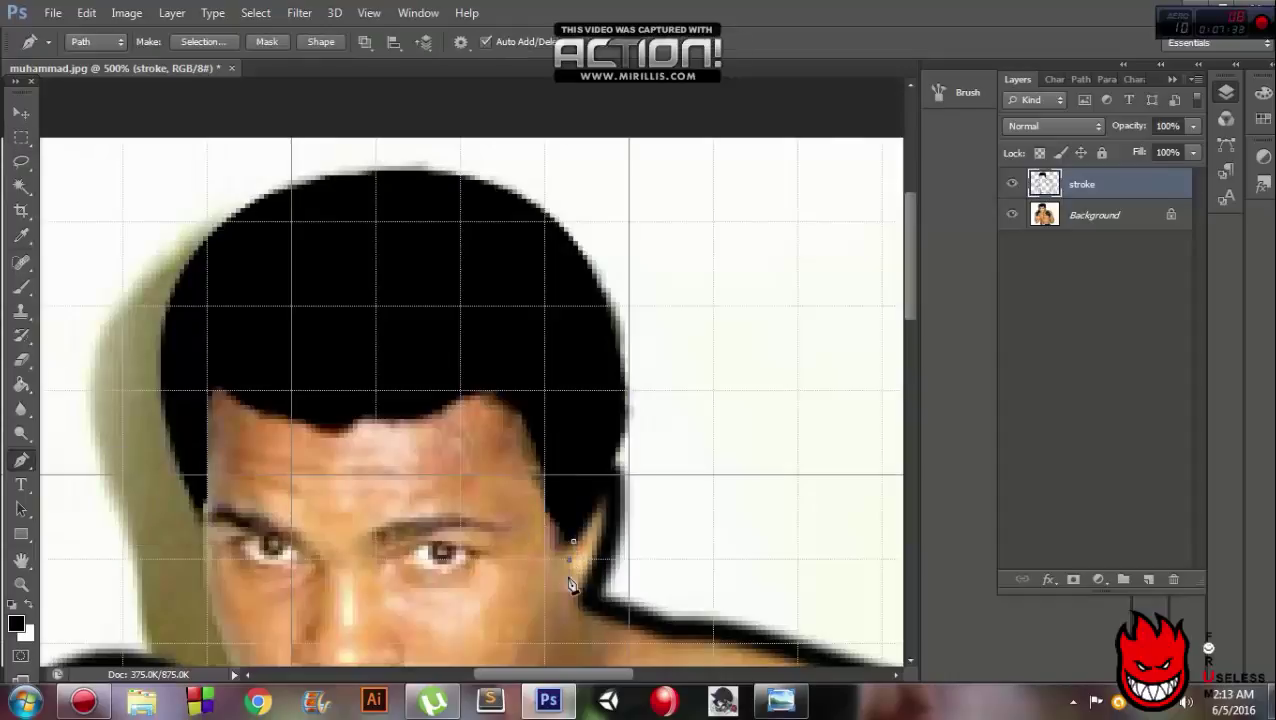
right_click(570, 546)
left_click(479, 279)
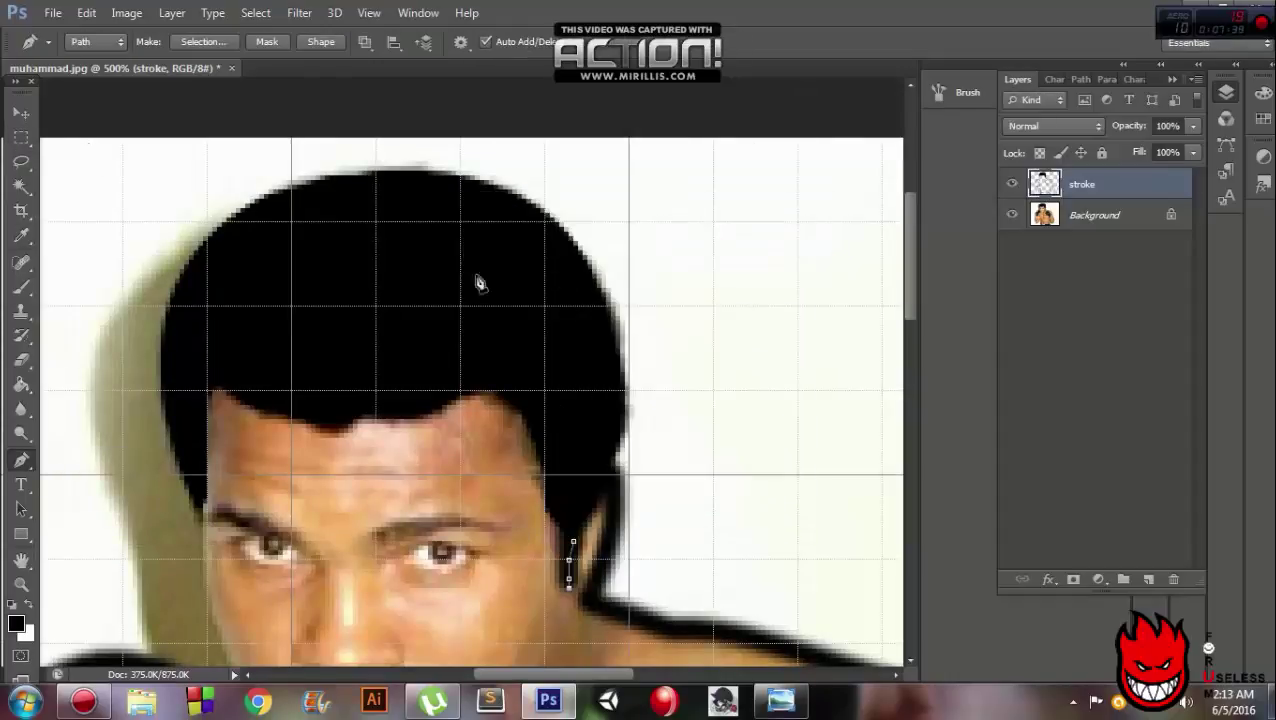
left_click(21, 137)
right_click(21, 460)
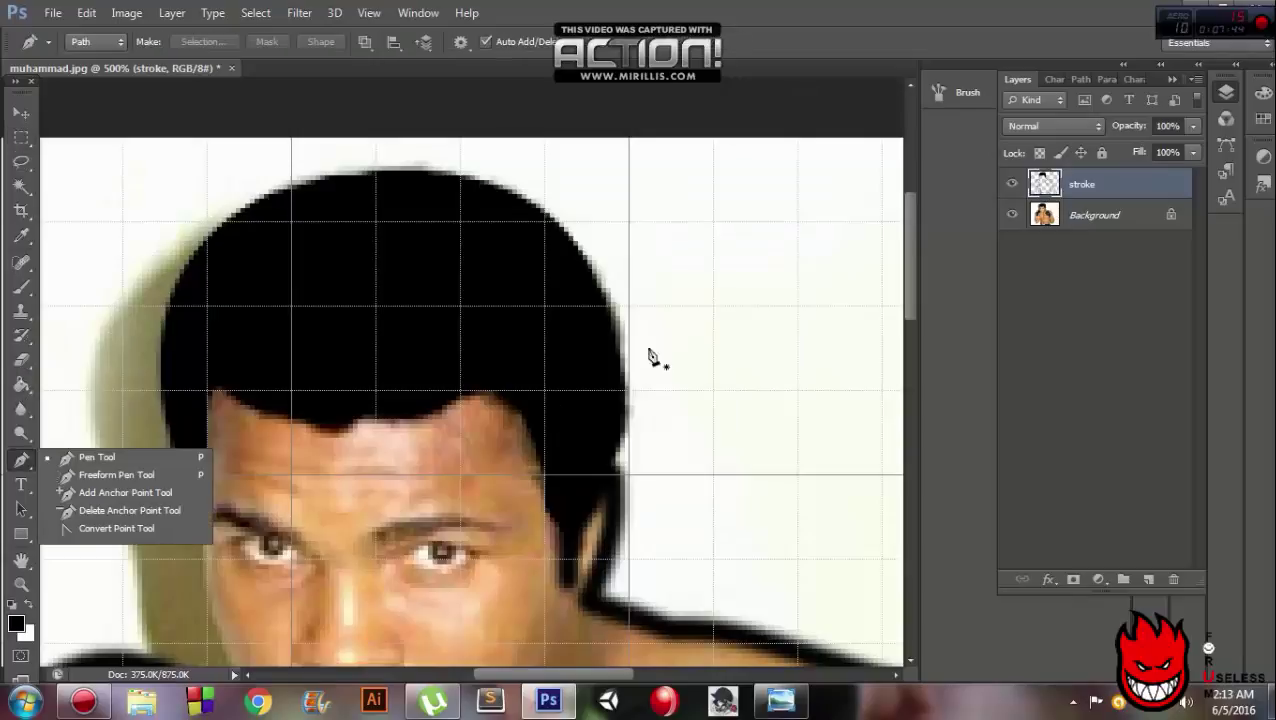
scroll(649, 356, "down", 5)
mouse_move(291, 428)
left_mouse_down()
mouse_move(400, 583)
mouse_move(315, 460)
left_mouse_up()
left_click_drag(401, 468, 432, 450)
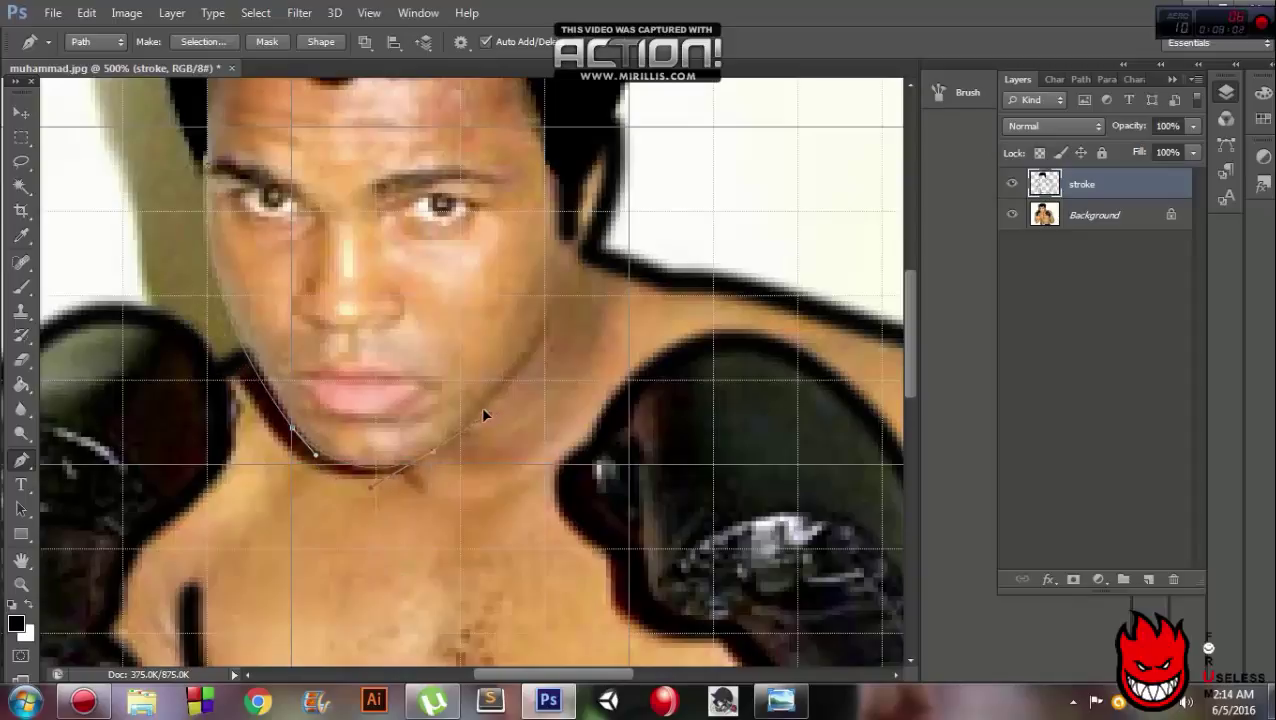
left_click(574, 262)
right_click(512, 264)
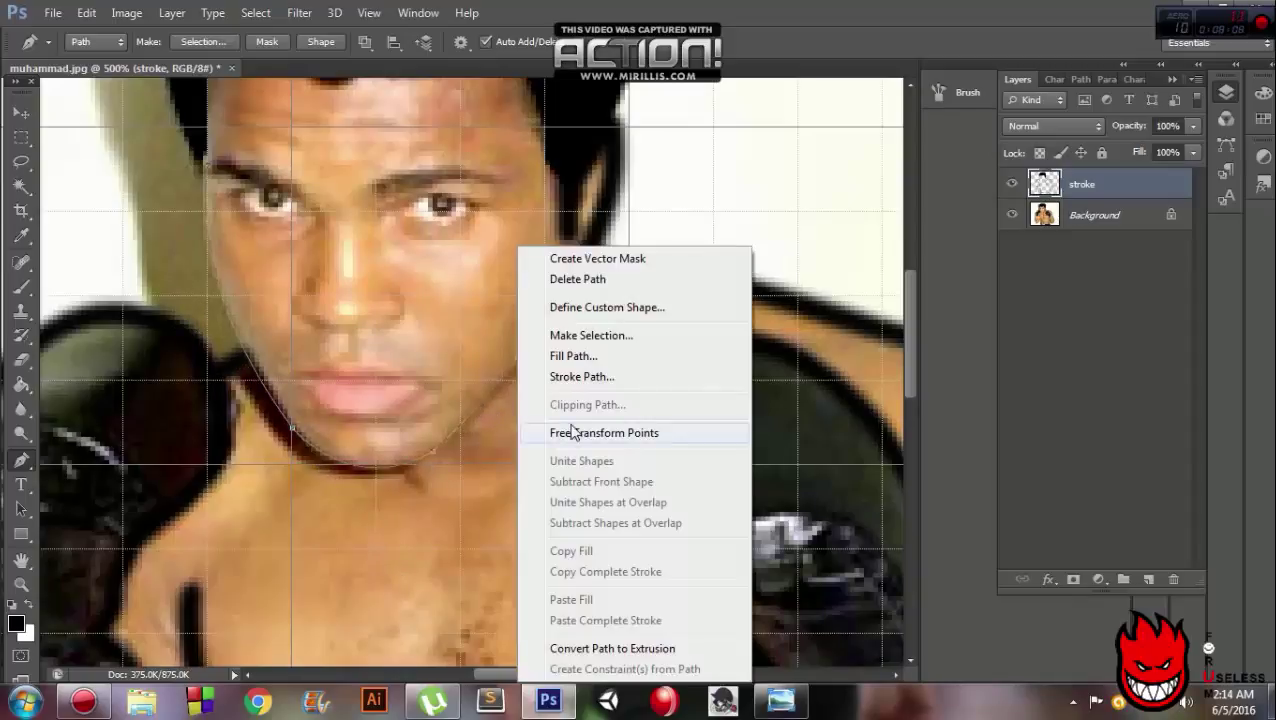
left_click(570, 388)
key("ctrl+Return")
left_click(21, 137)
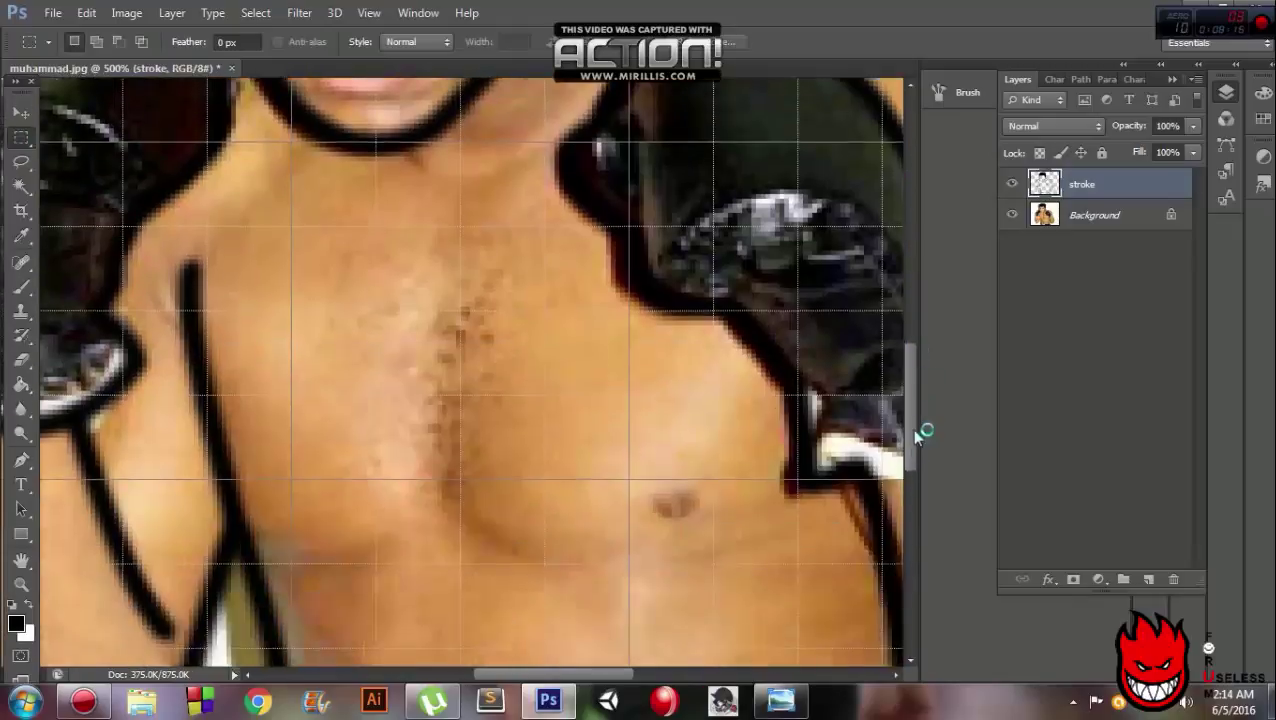
Step: Adjust the brush size and hardness, then stroke the first chest curve in black
scroll(911, 440, "down", 5)
left_click(20, 462)
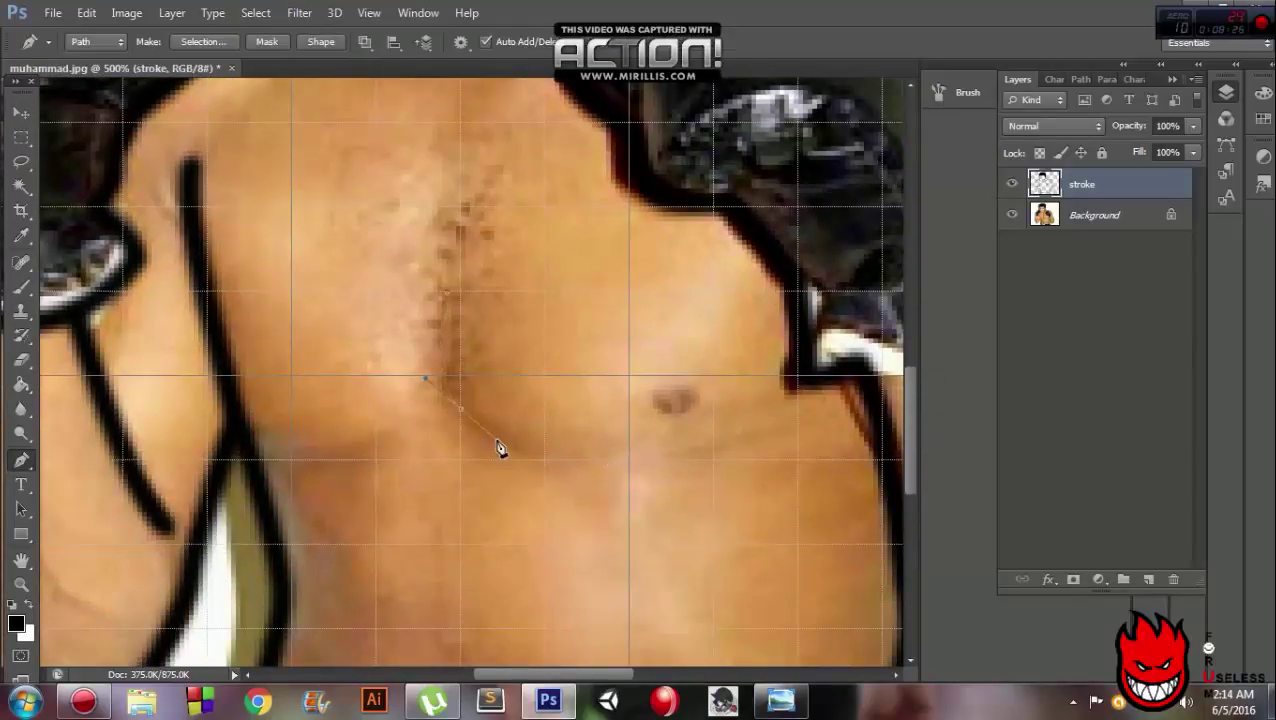
left_click(629, 423)
scroll(628, 430, "down", 1)
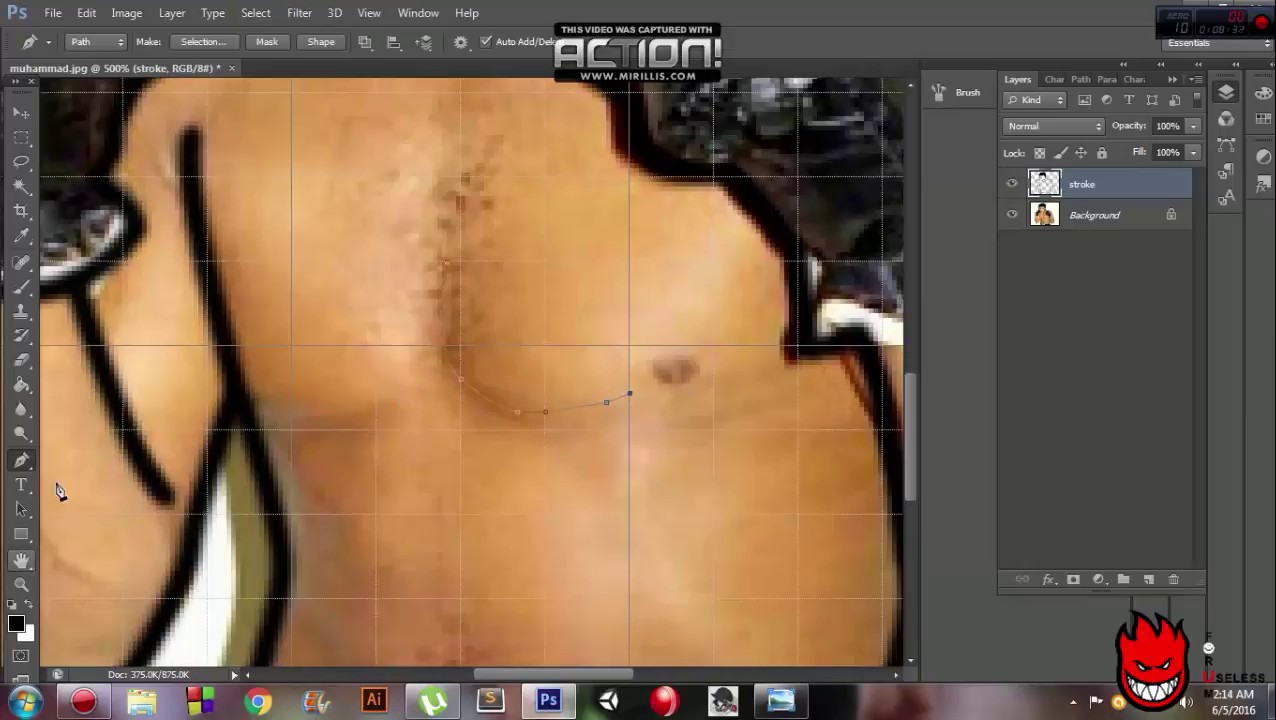
left_click(21, 288)
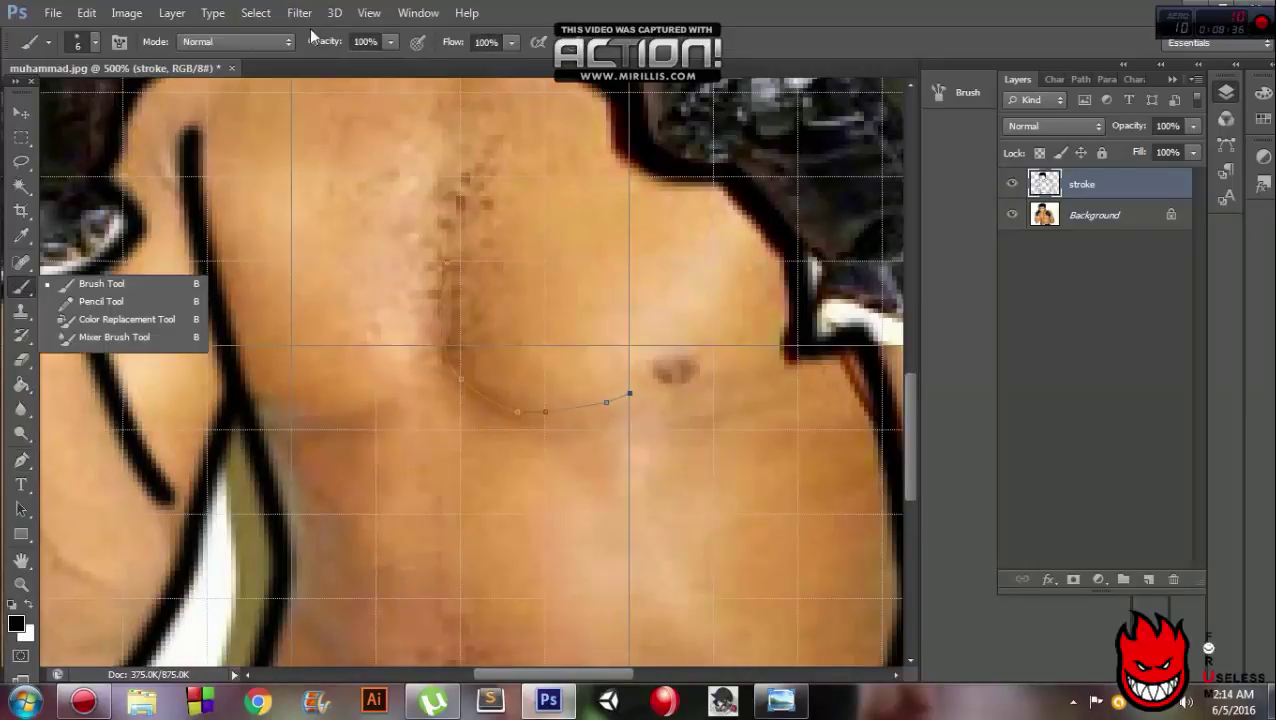
left_click(95, 43)
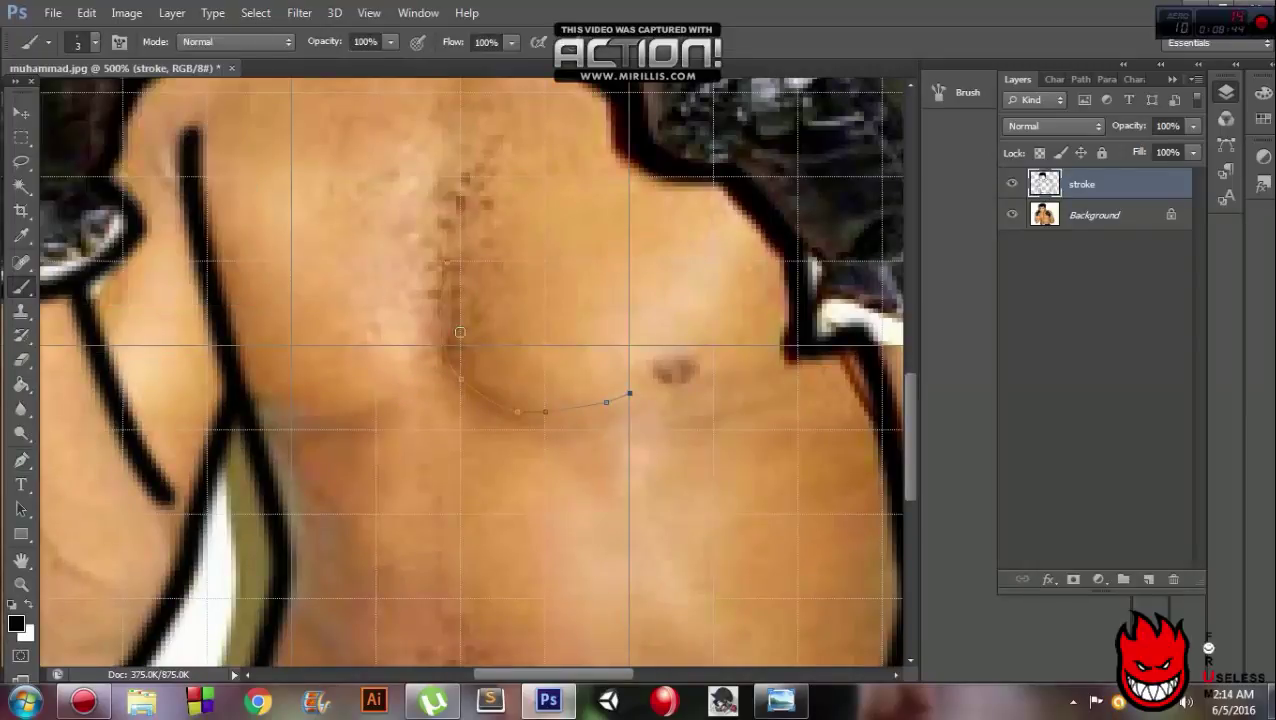
left_click(21, 460)
right_click(490, 316)
left_click(520, 376)
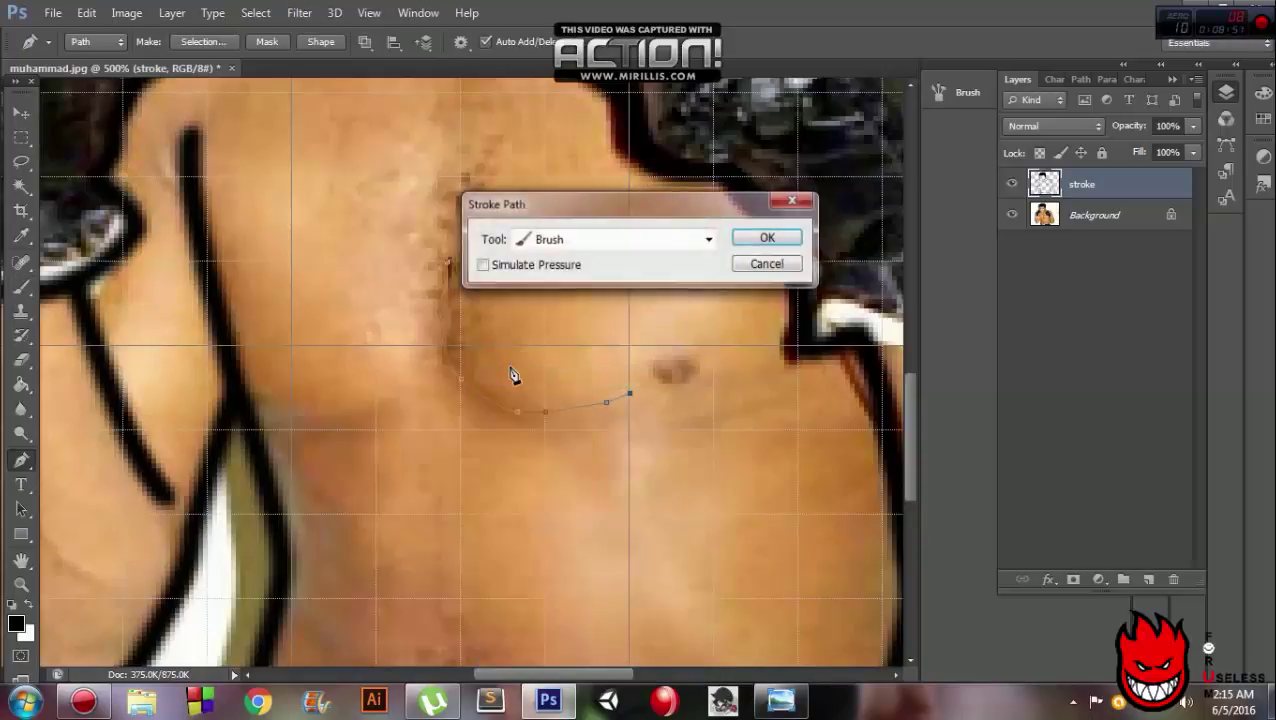
key("Return")
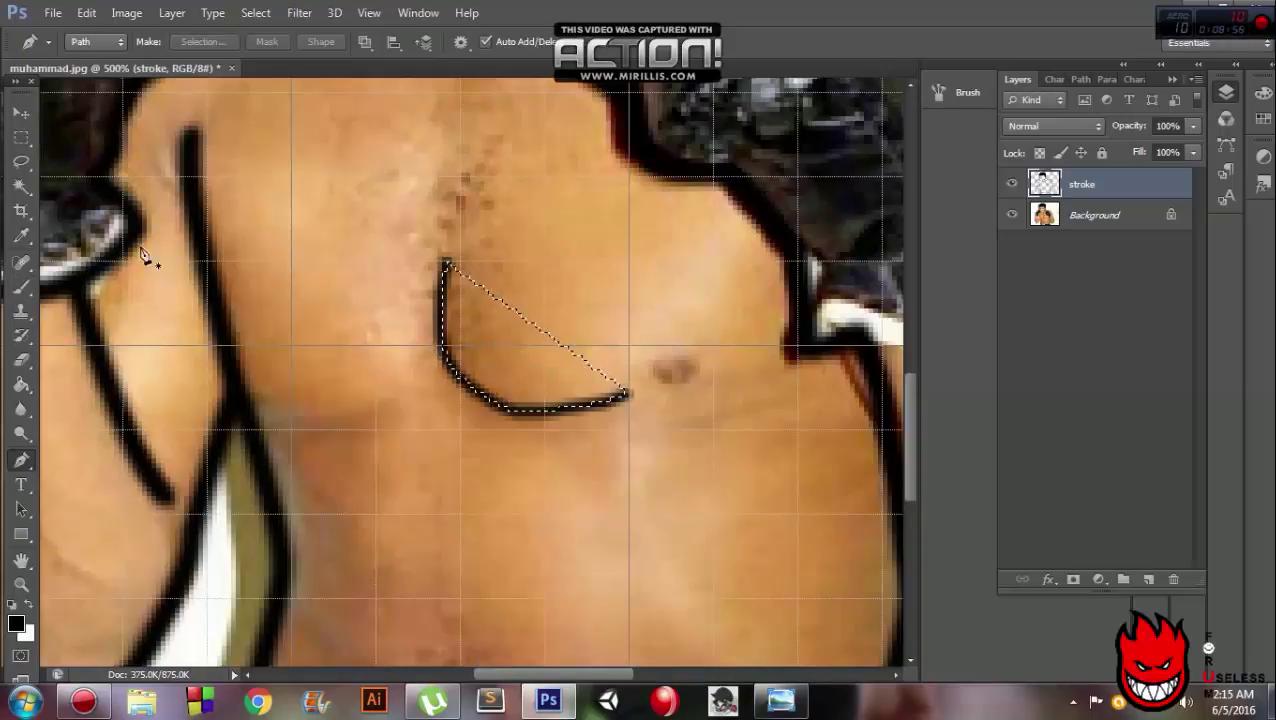
key("v")
key("m")
Step: Draw the second curved chest line and stroke it black, hiding the path afterward
left_click(21, 460)
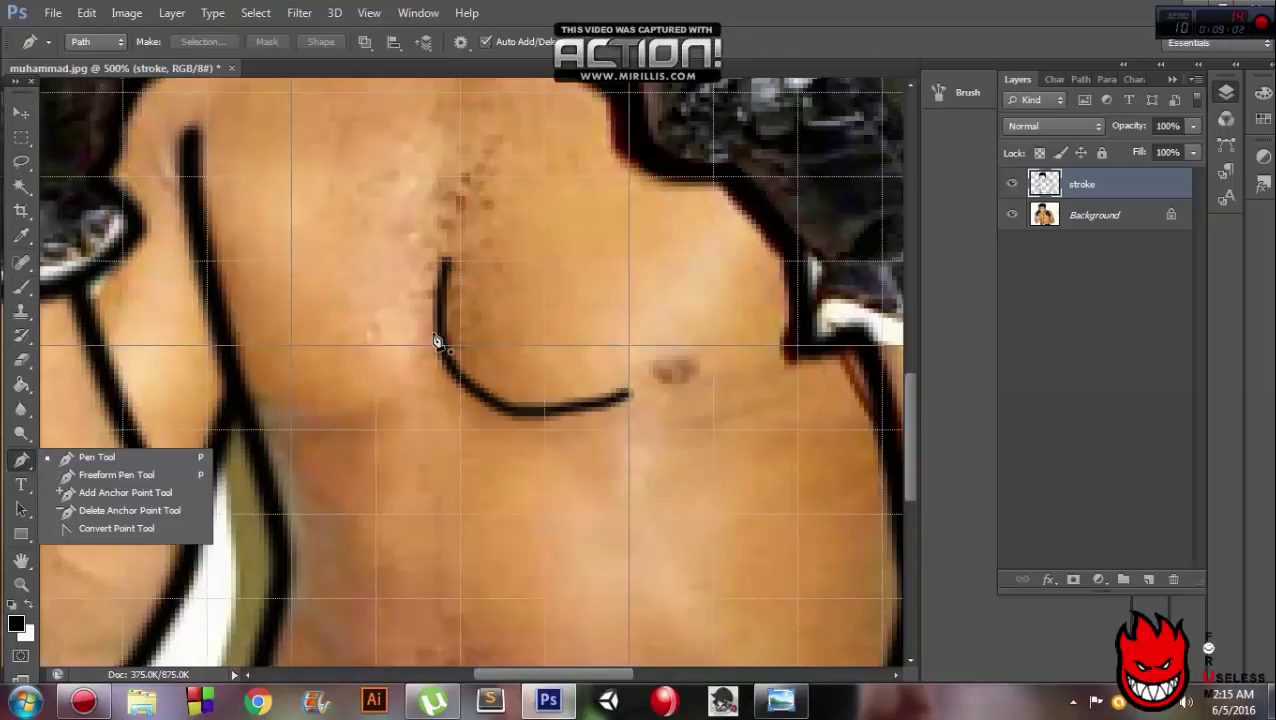
left_click(437, 332)
left_click_drag(312, 421, 207, 390)
right_click(257, 398)
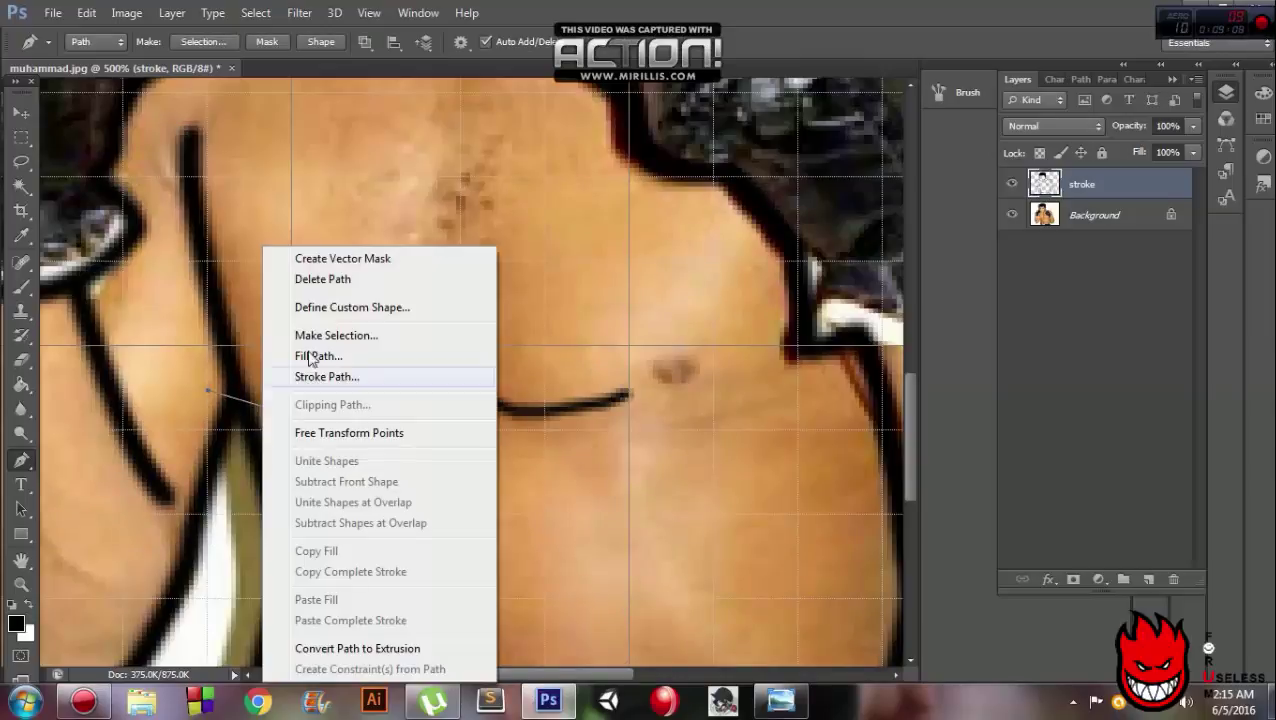
left_click(242, 334)
left_click(34, 134)
left_click(215, 159)
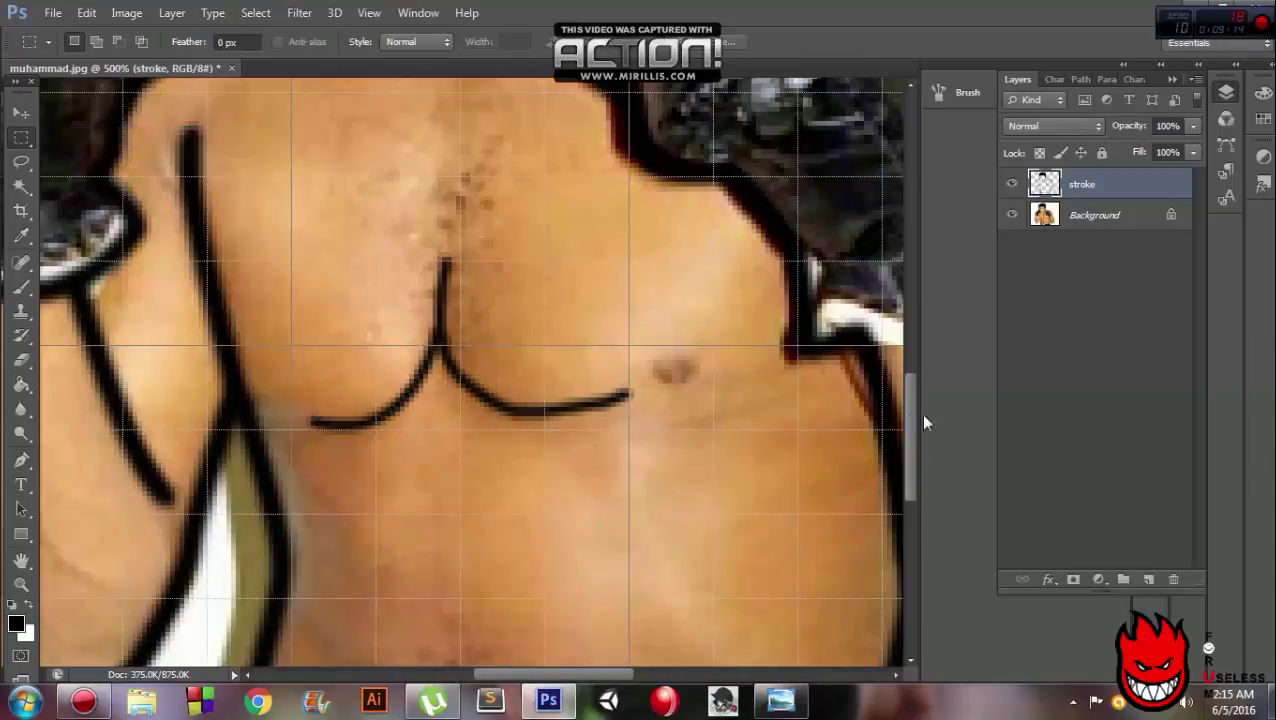
scroll(916, 440, "down", 3)
scroll(320, 500, "down", 3)
left_click(21, 460)
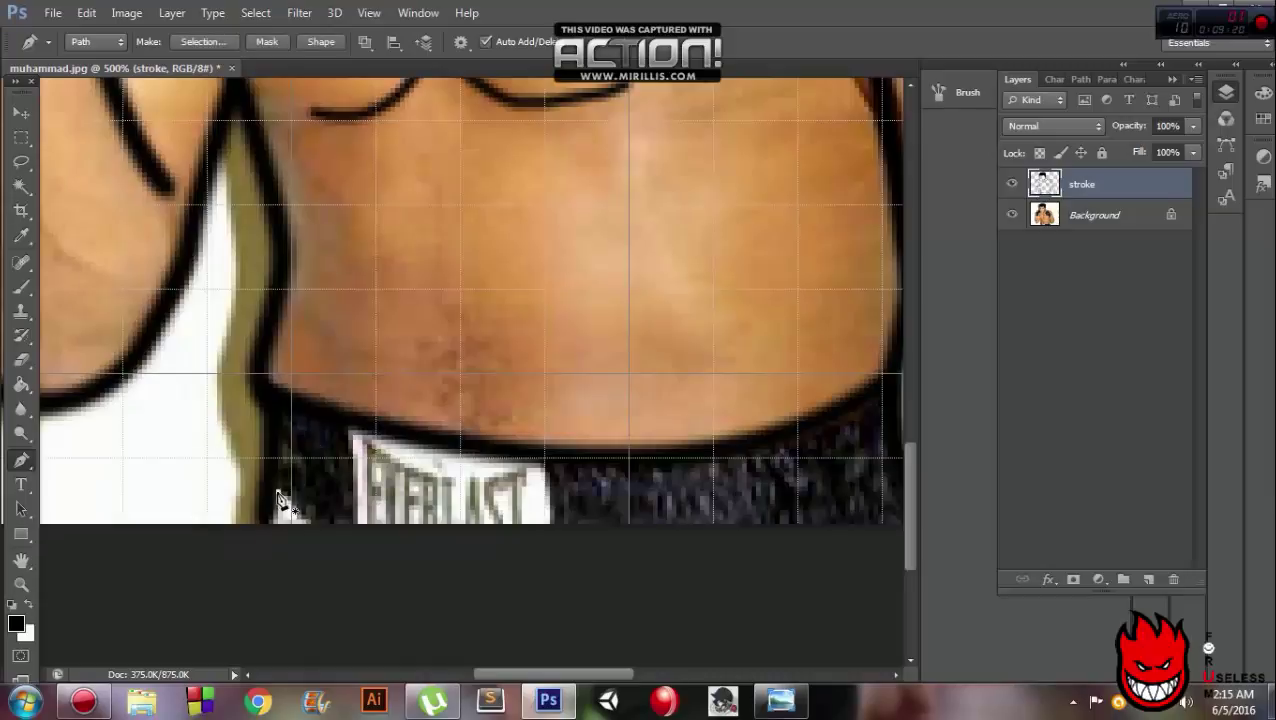
Step: Trace the top of the trunks' waistband and stroke it with a black line
left_click(348, 432)
right_click(362, 485)
left_click(427, 128)
key("Return")
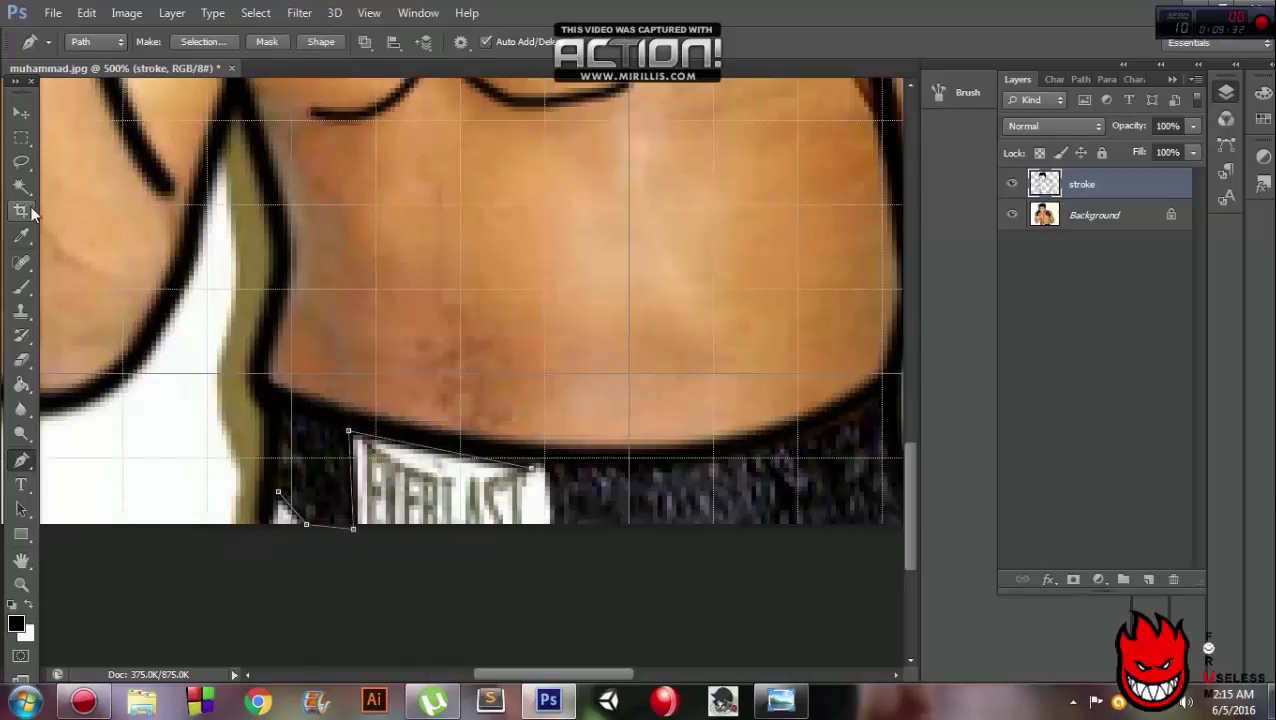
left_click(21, 136)
left_click(110, 420)
left_click(21, 460)
left_click(85, 457)
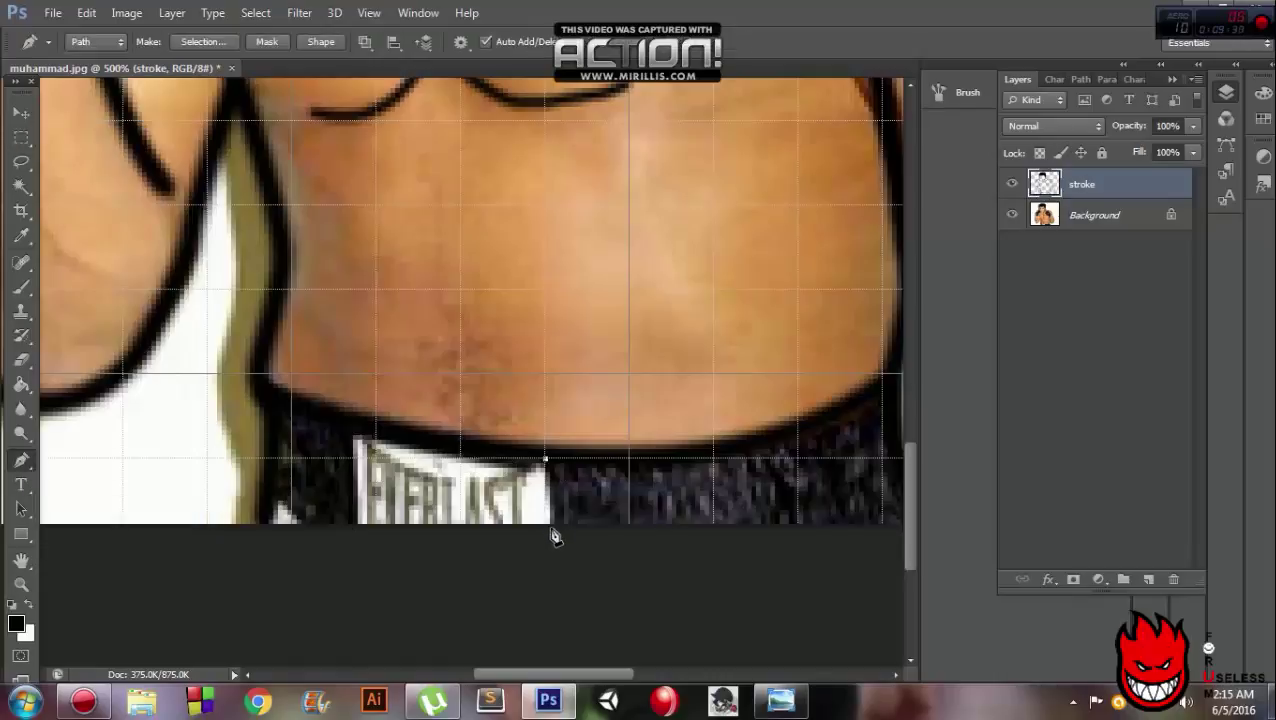
right_click(545, 512)
left_click(627, 199)
key("Return")
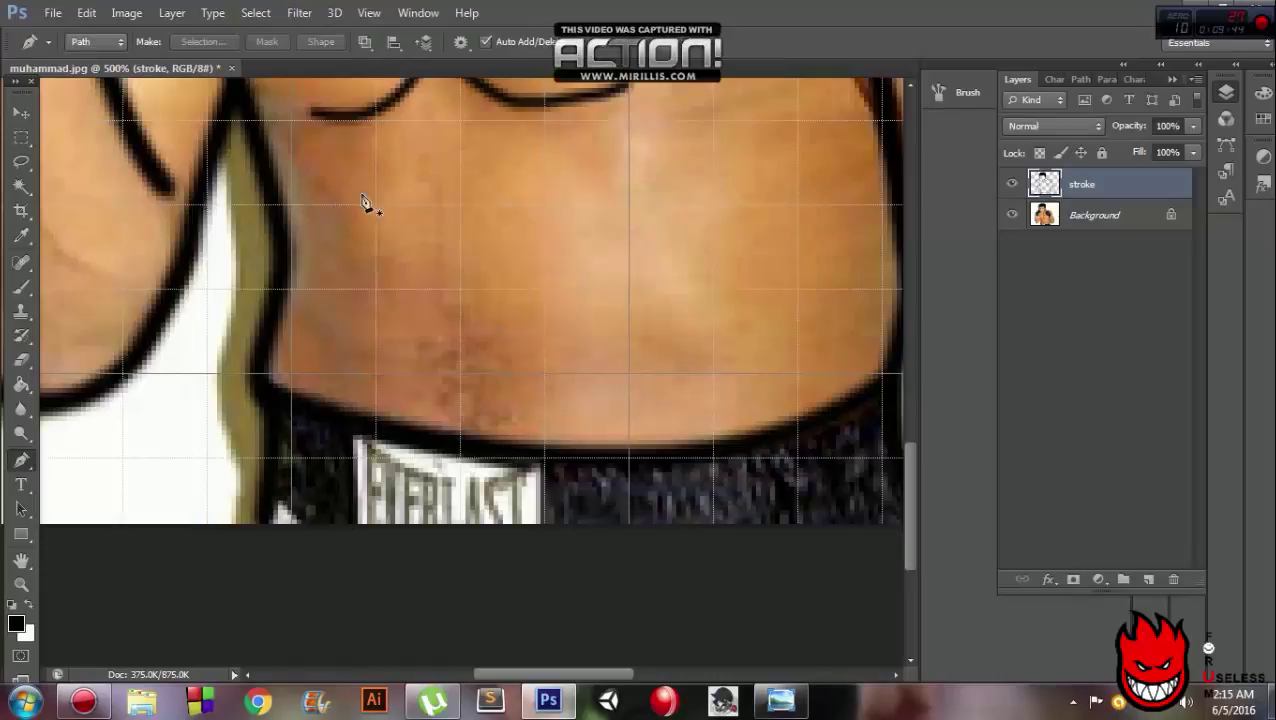
Step: Hide the photo layer, fit the figure on screen, and zoom in on the face
scroll(907, 497, "up", 2)
left_click(1011, 215)
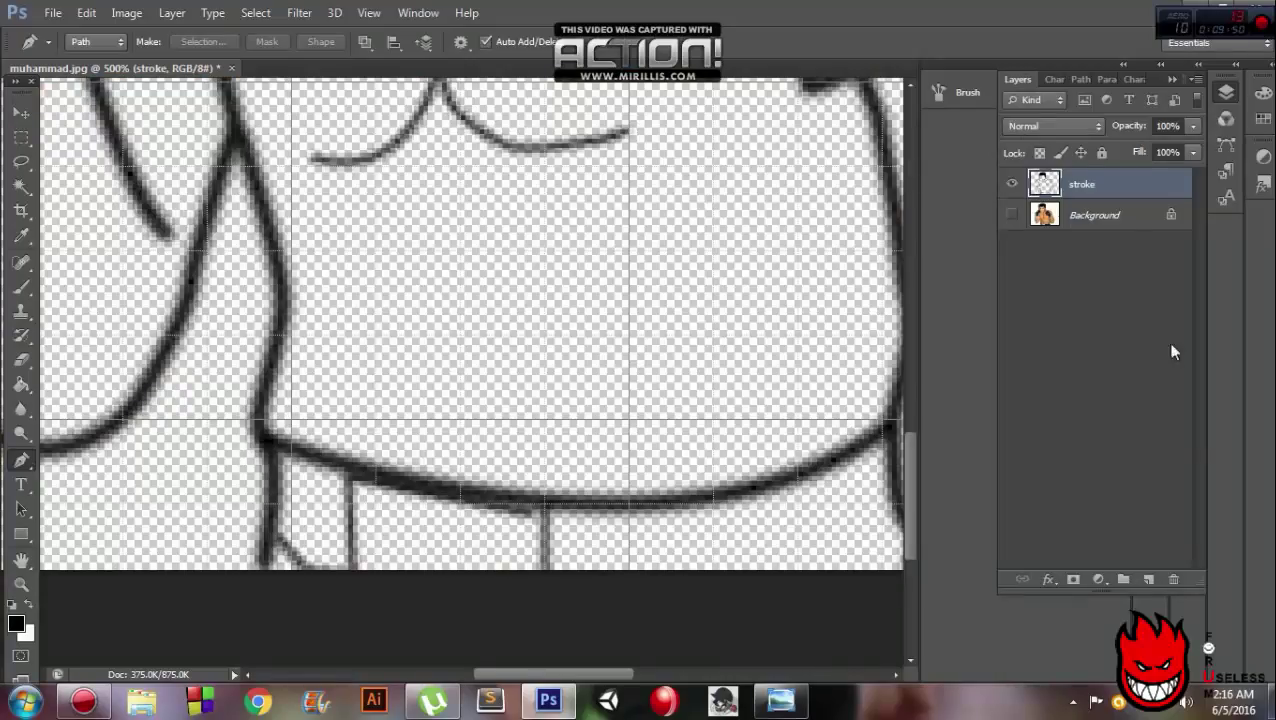
left_click_drag(915, 463, 905, 329)
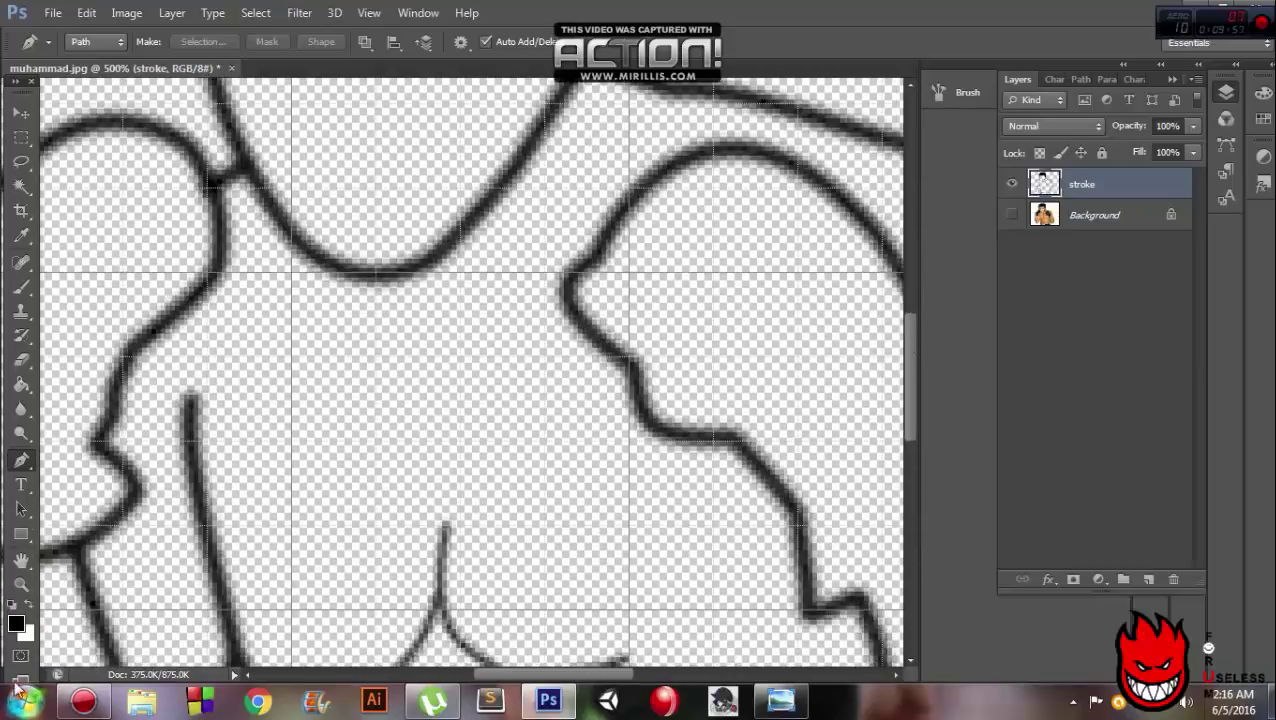
key("z")
left_click(577, 41)
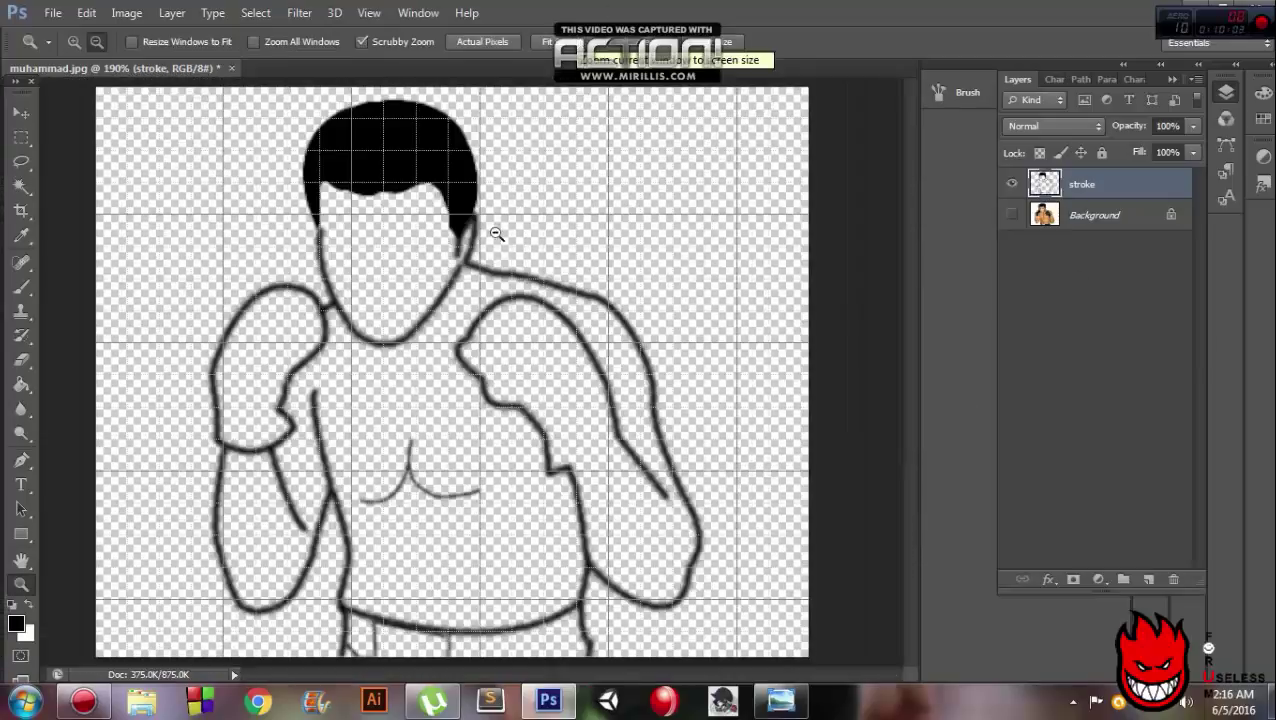
left_click(384, 293)
Step: Show the photo again, then trace the first eyebrow and bucket-fill it black
left_click(1011, 215)
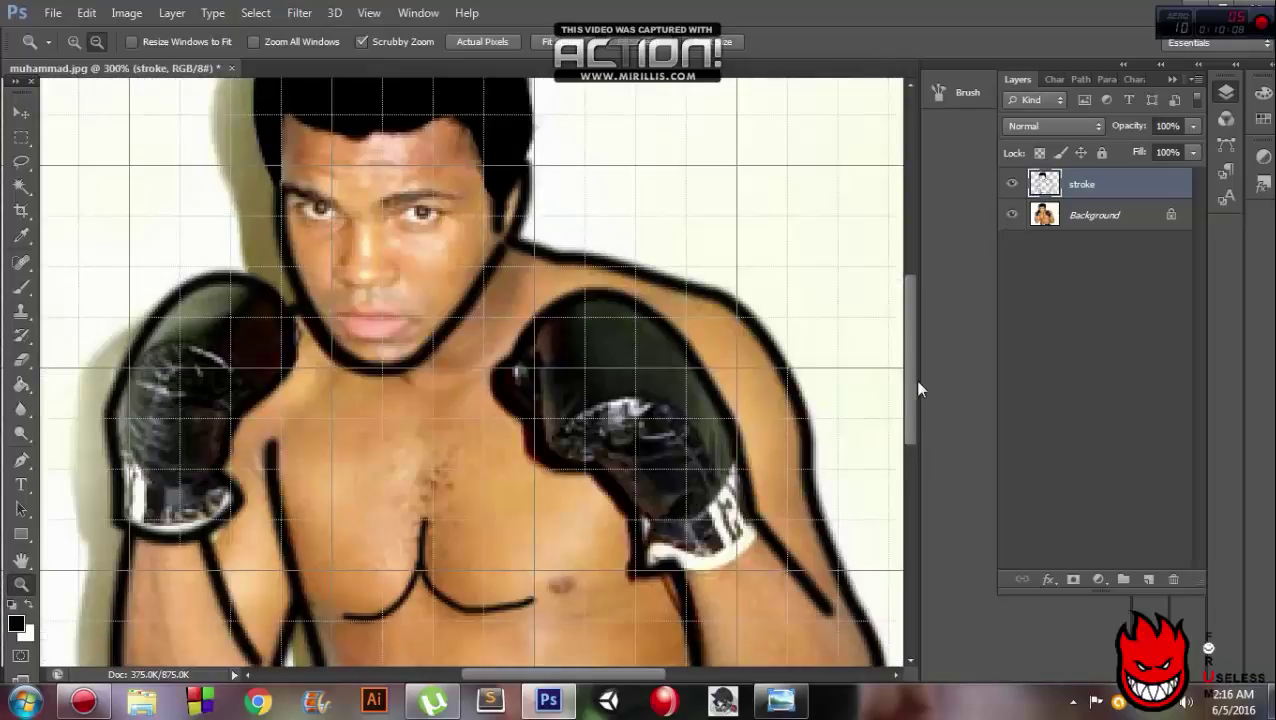
left_click(384, 187)
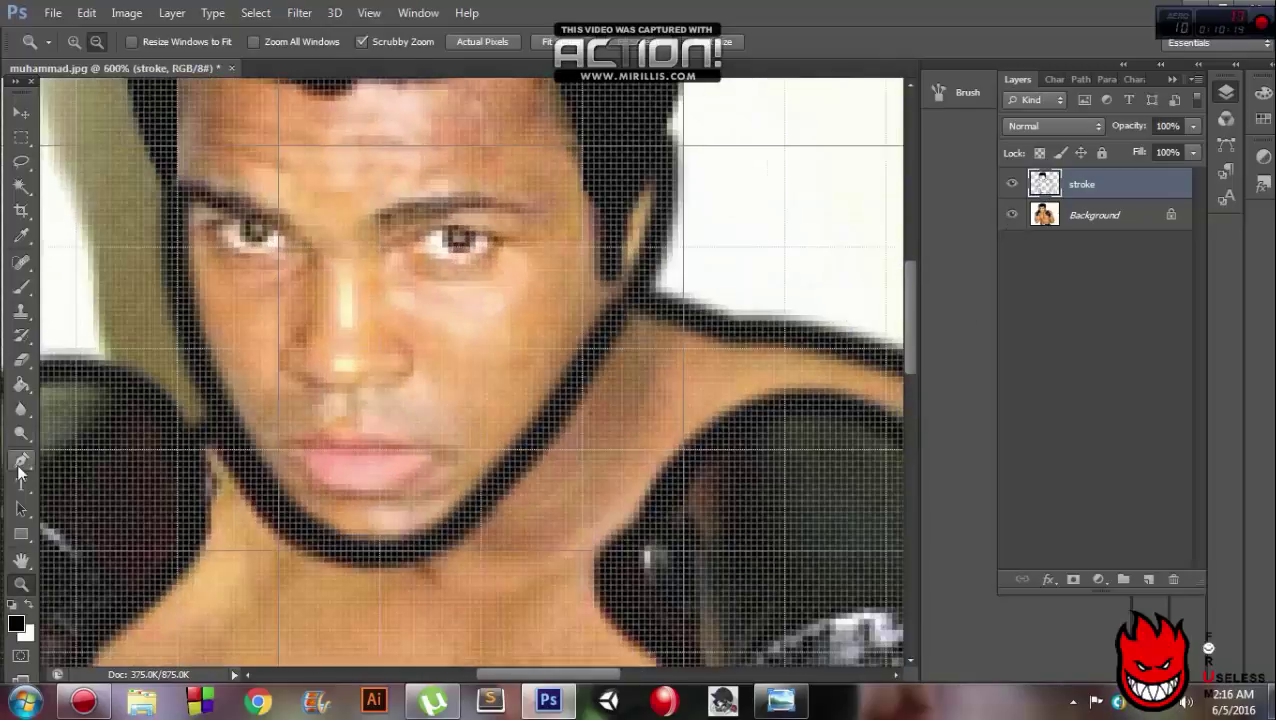
right_click(20, 460)
left_click(95, 458)
left_click_drag(585, 225, 637, 230)
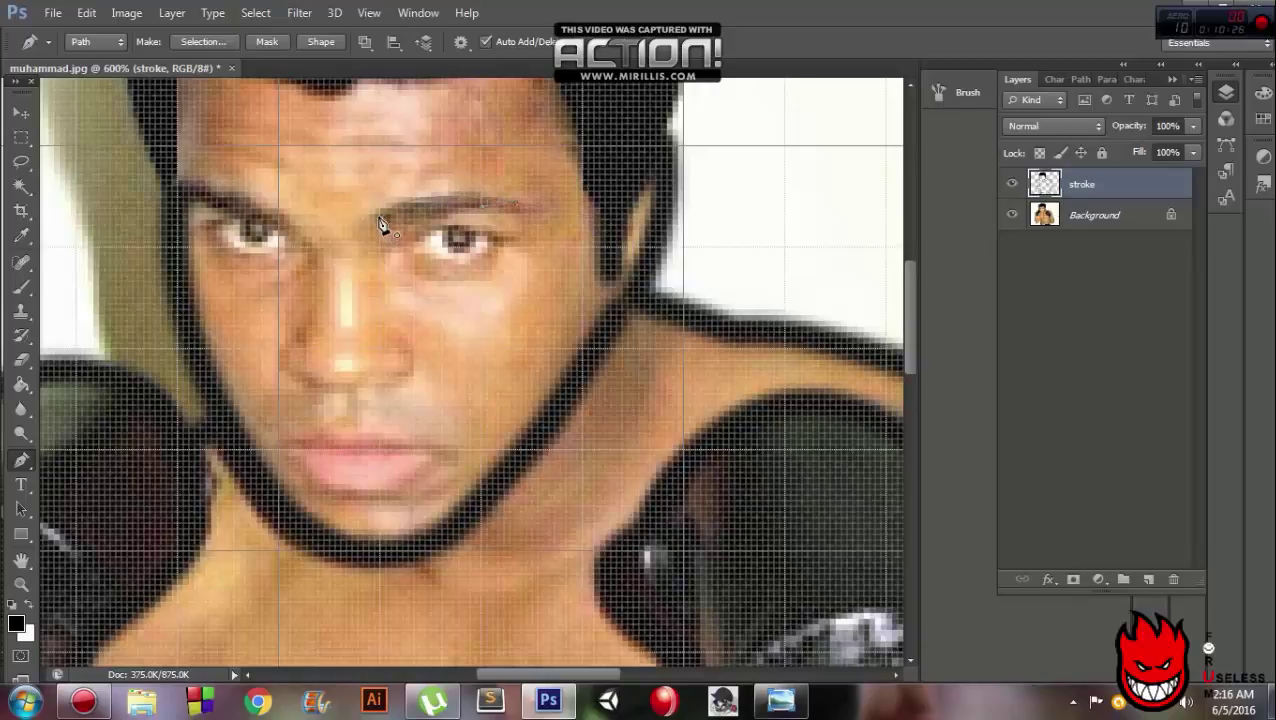
key("ctrl+Return")
left_click(20, 384)
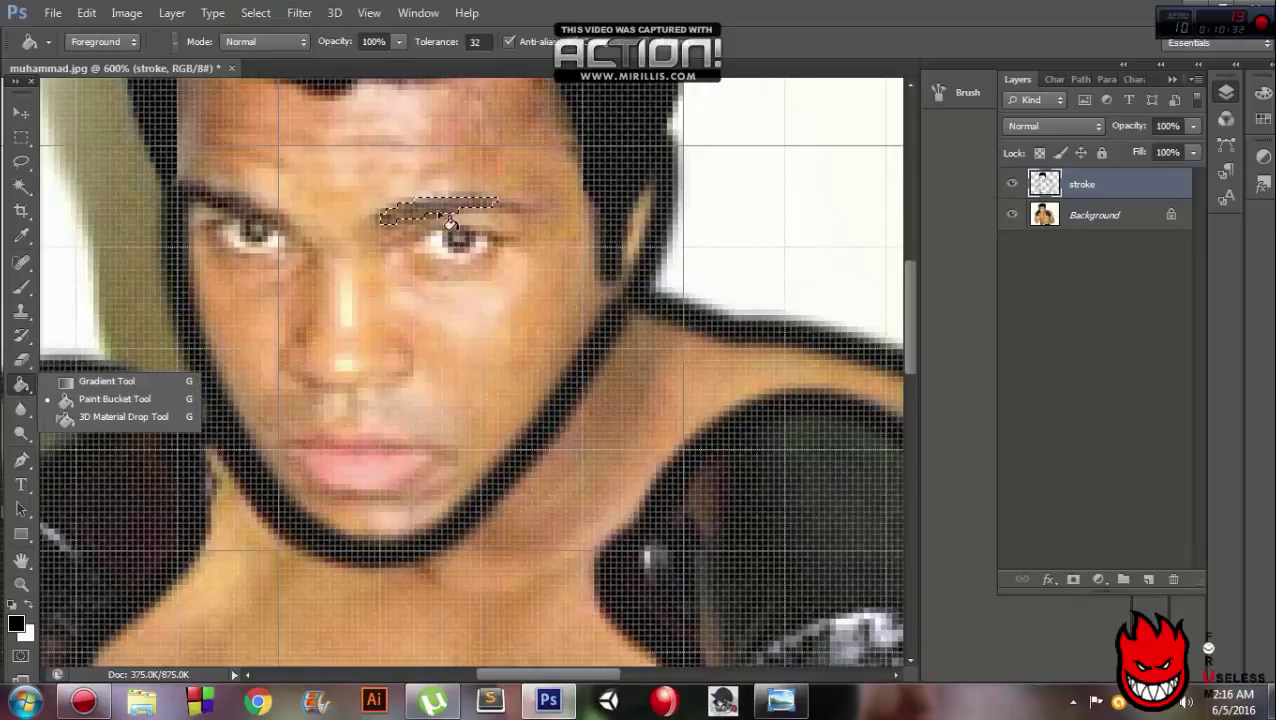
left_click(120, 396)
key("m")
left_click(84, 270)
Step: Trace the other eyebrow, fill its selection black, and deselect
left_click(21, 460)
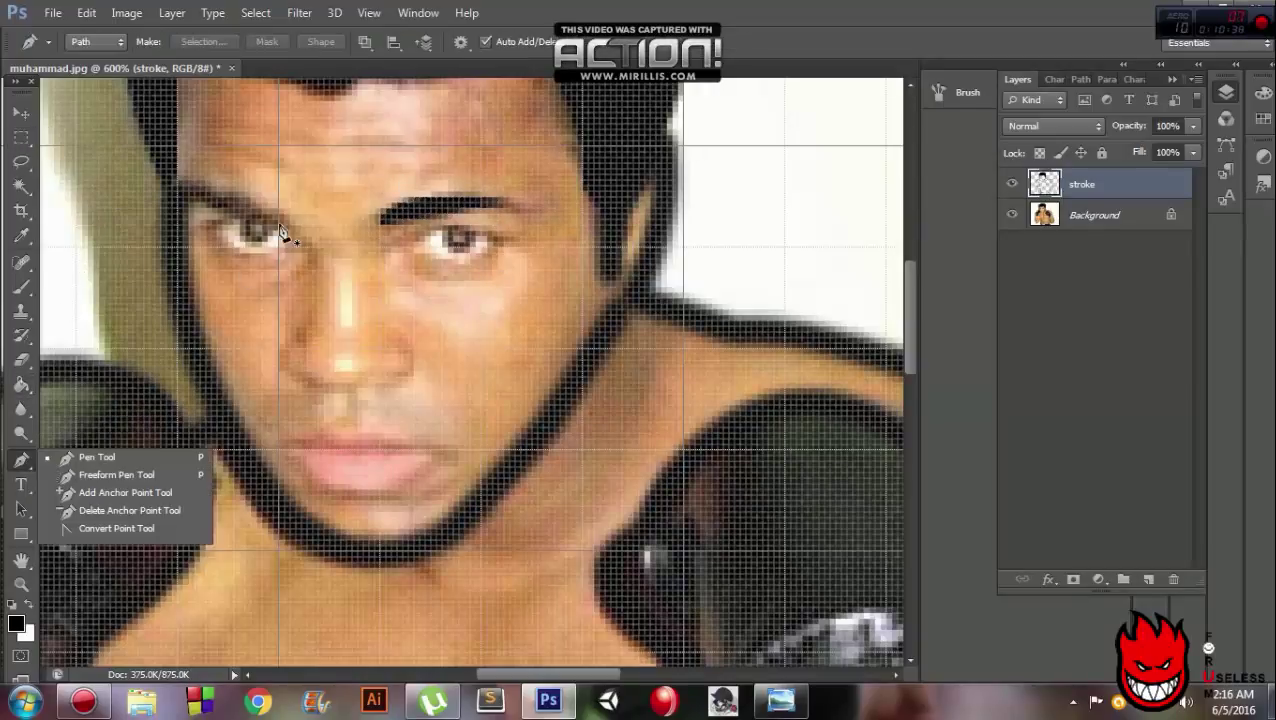
left_click(100, 459)
left_click_drag(168, 196, 165, 201)
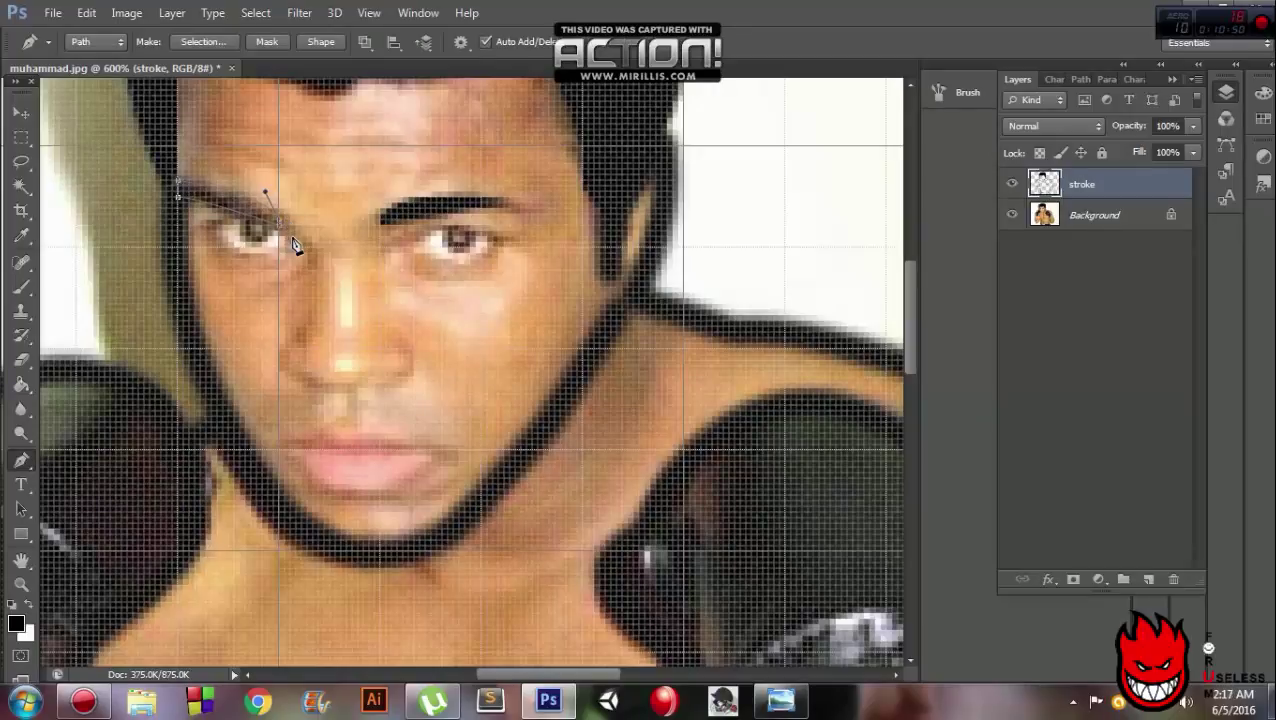
left_click_drag(290, 233, 287, 236)
key("alt")
key("ctrl")
key("ctrl+Return")
left_click(21, 384)
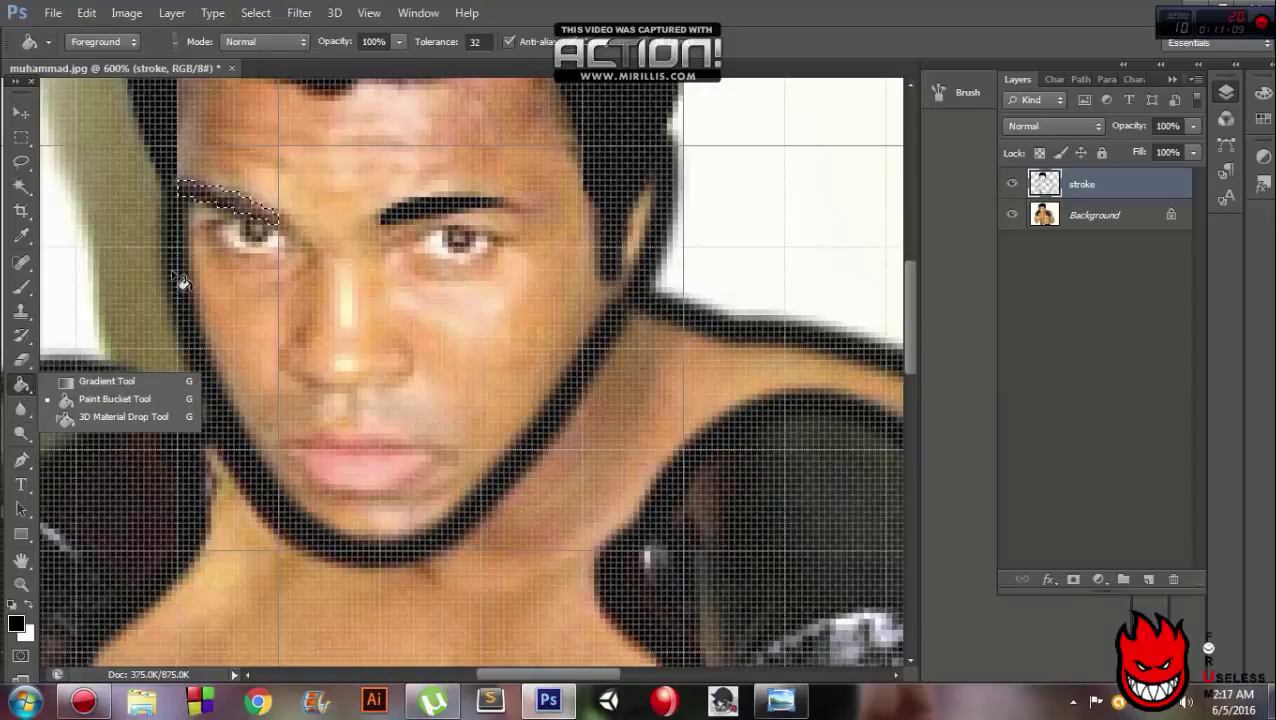
left_click(226, 200)
key("ctrl+d")
key("m")
left_click(24, 458)
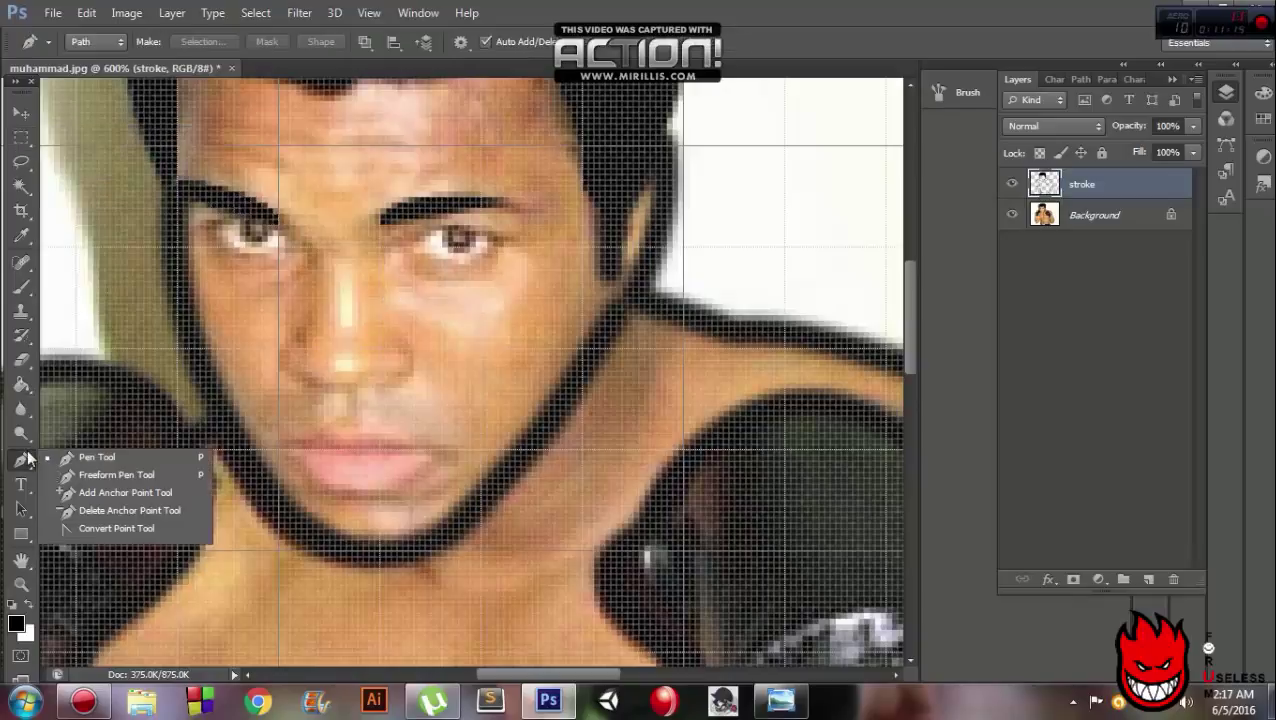
Step: Trace the nose outline around the nostril and stroke it black
left_click(310, 250)
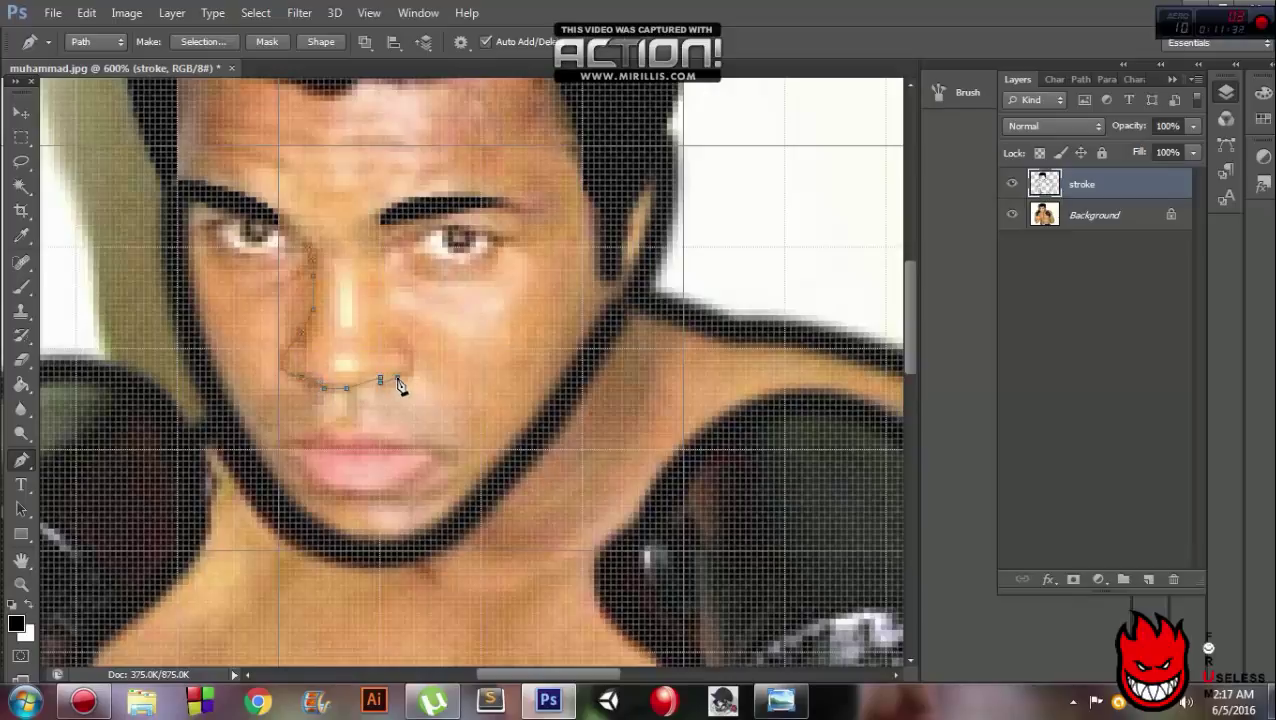
left_click_drag(379, 320, 320, 268)
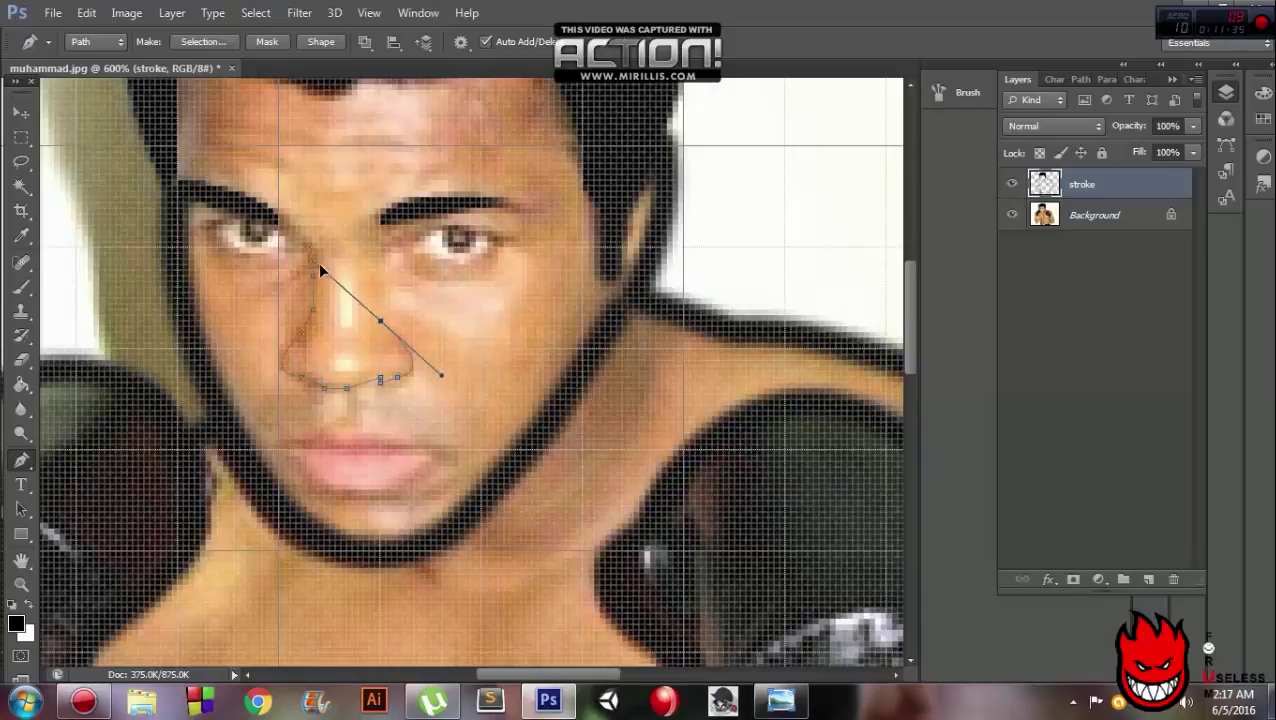
left_click(380, 284)
right_click(366, 272)
left_click(413, 370)
key("Return")
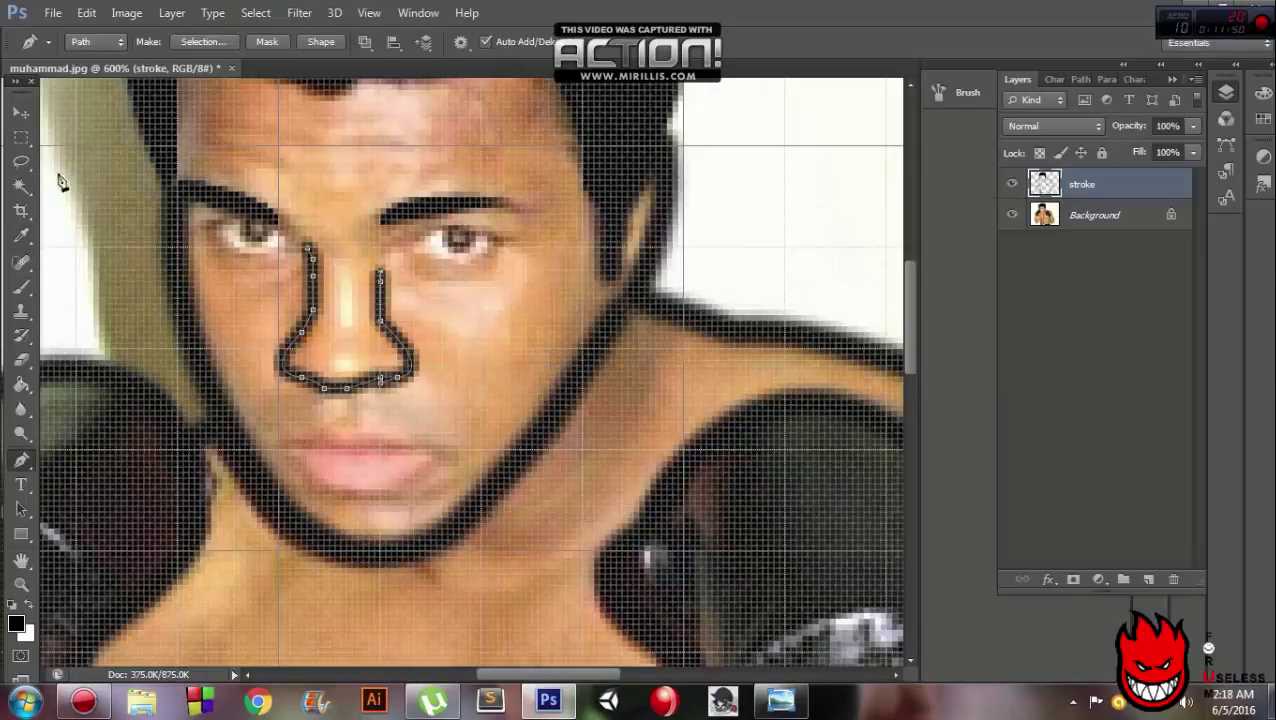
left_click(21, 137)
left_click(21, 460)
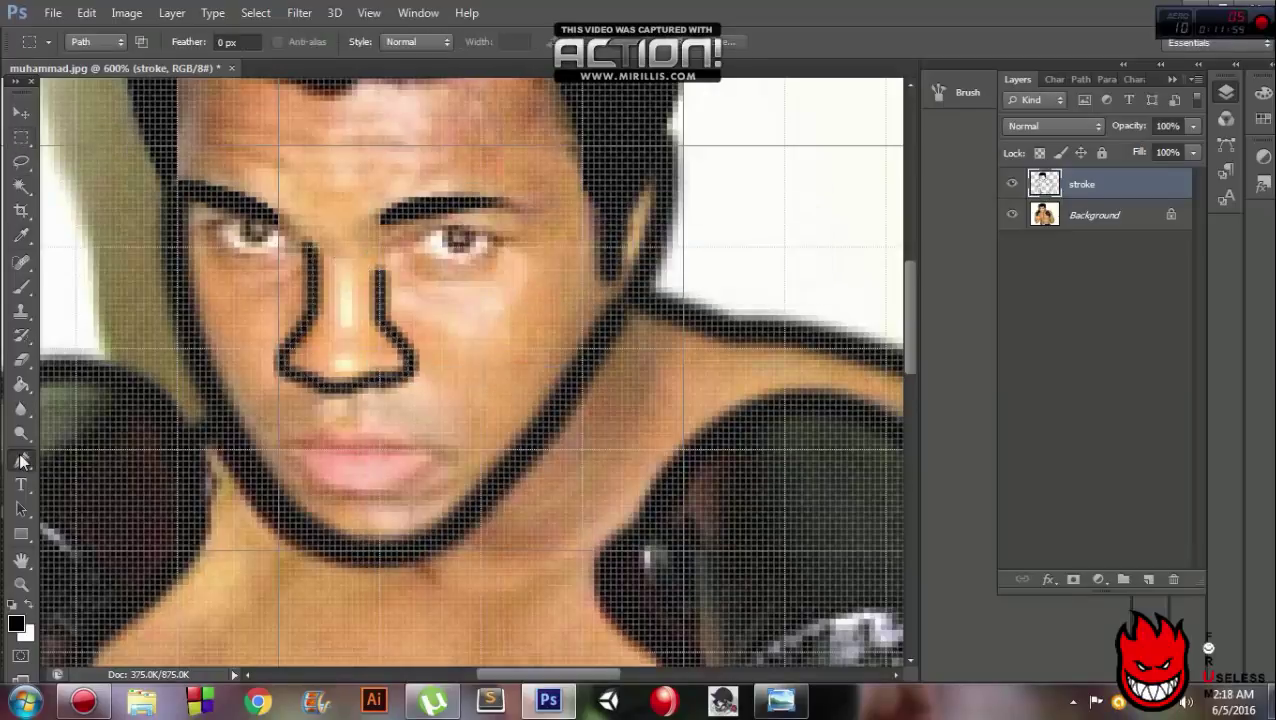
Step: Stroke a black outline along the eye near the nose
left_click(390, 247)
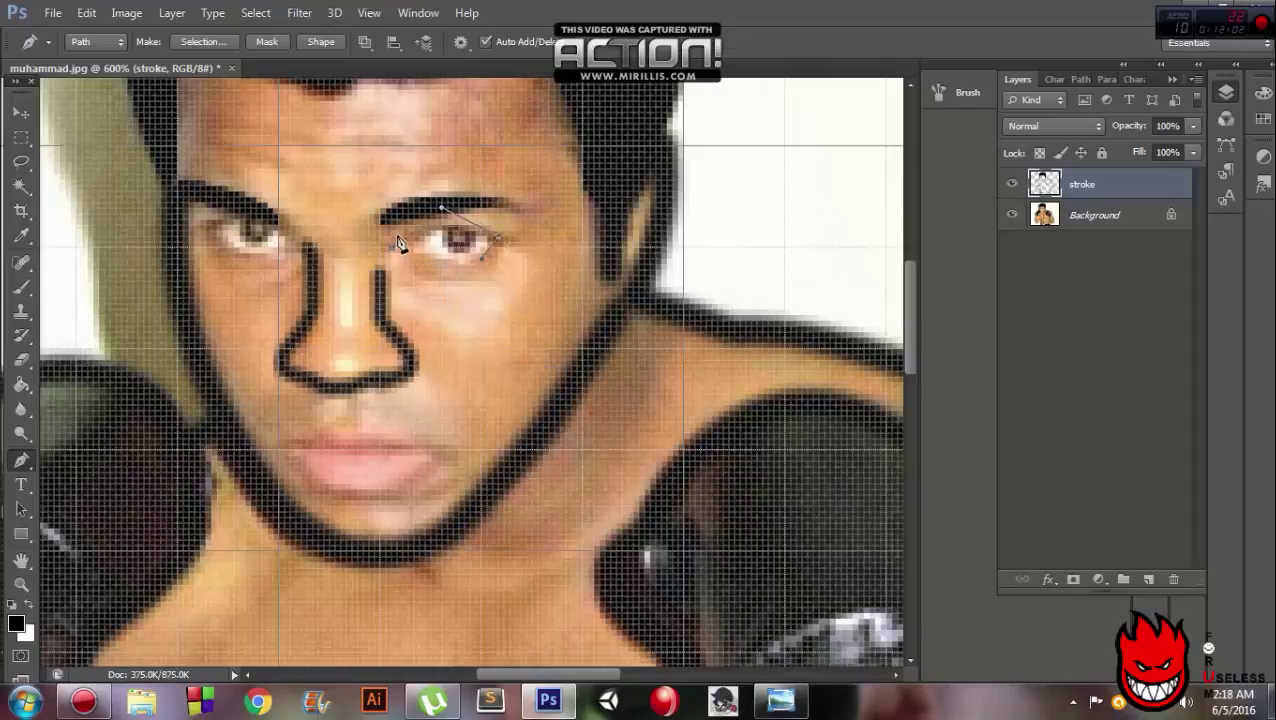
right_click(415, 213)
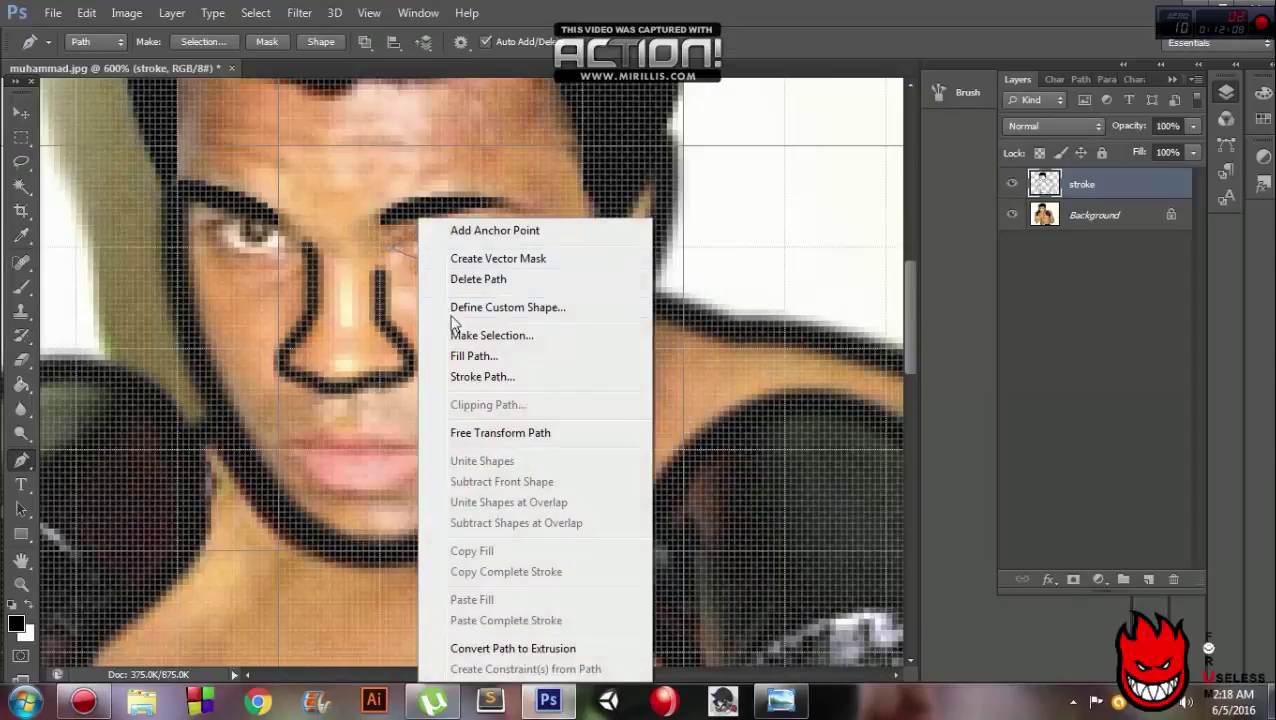
left_click(450, 372)
key("Return")
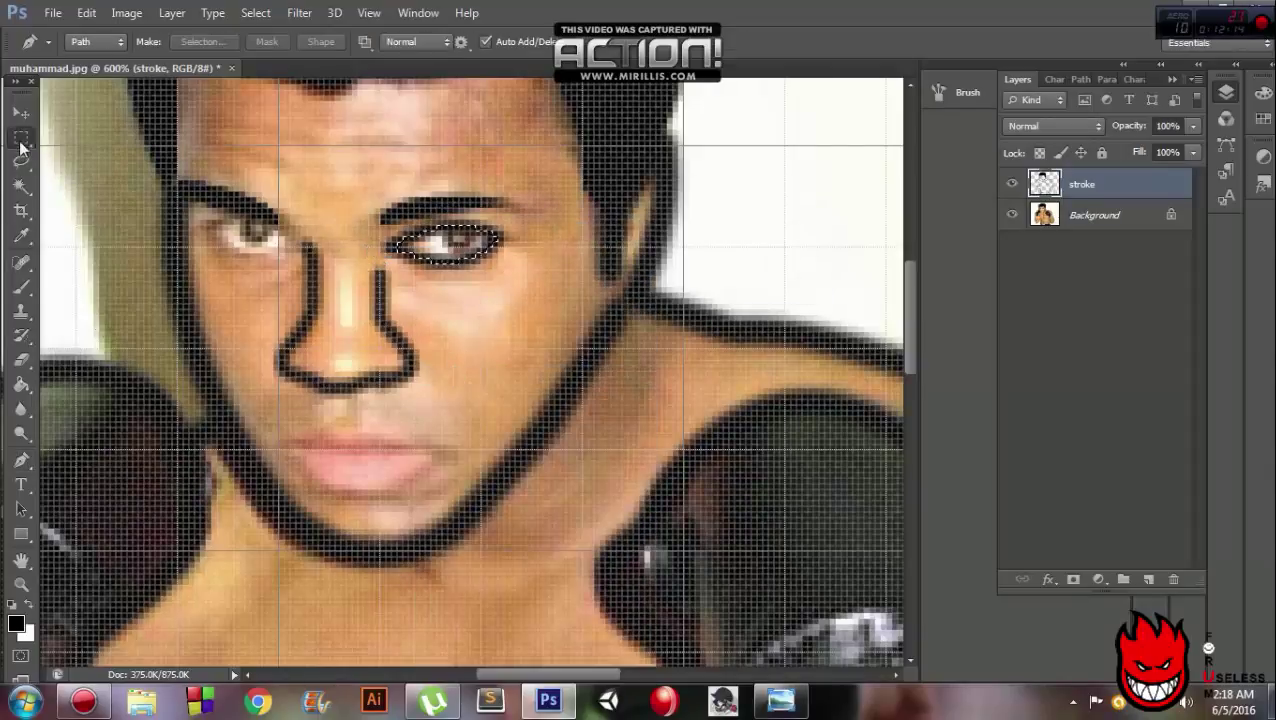
Step: Trace a closed path around the left eye and stroke it in black
right_click(21, 460)
left_click(205, 225)
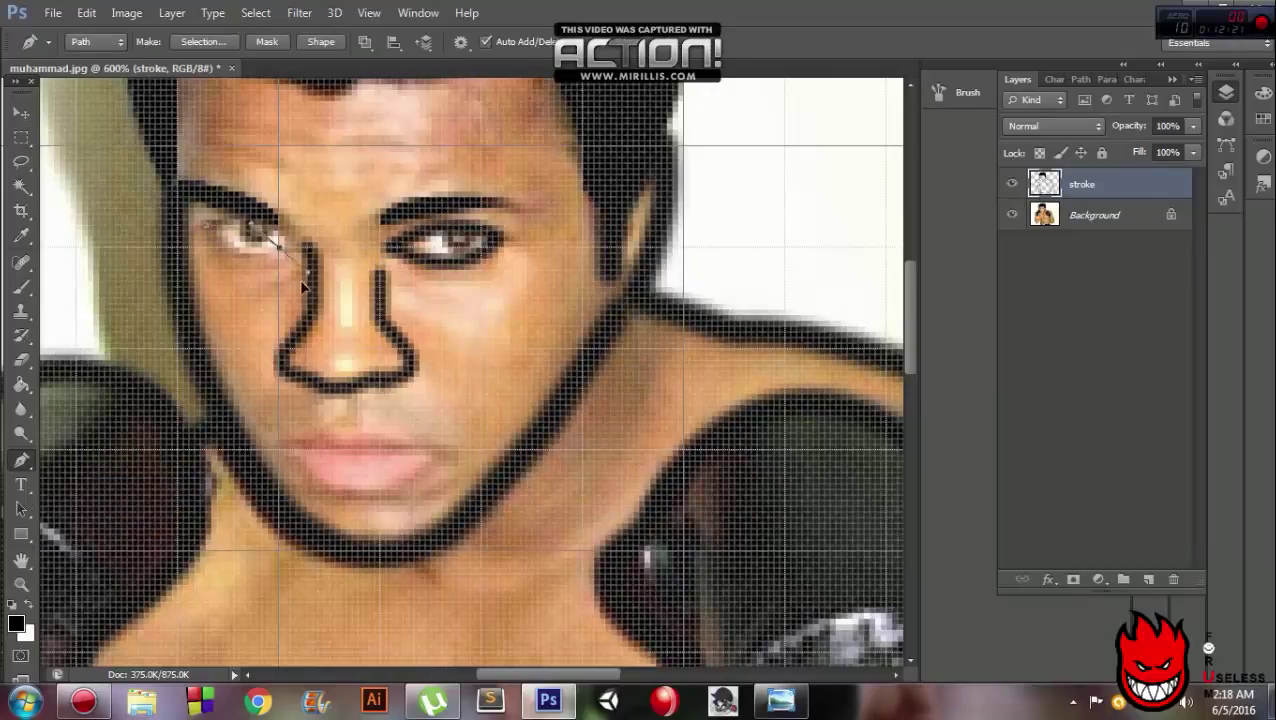
left_click_drag(302, 287, 280, 278)
left_click(203, 232)
right_click(252, 235)
left_click(282, 367)
left_click(21, 137)
left_click(110, 128)
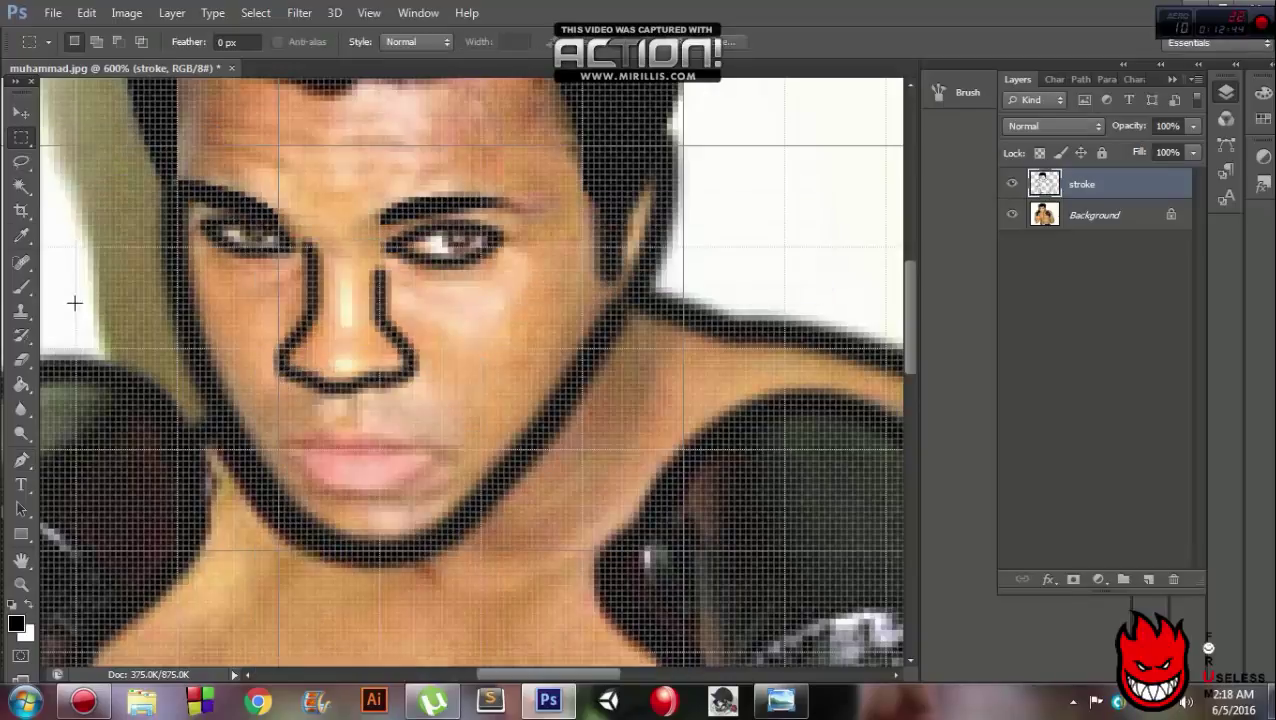
left_click(21, 460)
Step: Draw another curve along the left eye, convert it to a selection, then deselect
scroll(240, 240, "up", 1)
left_click(238, 224)
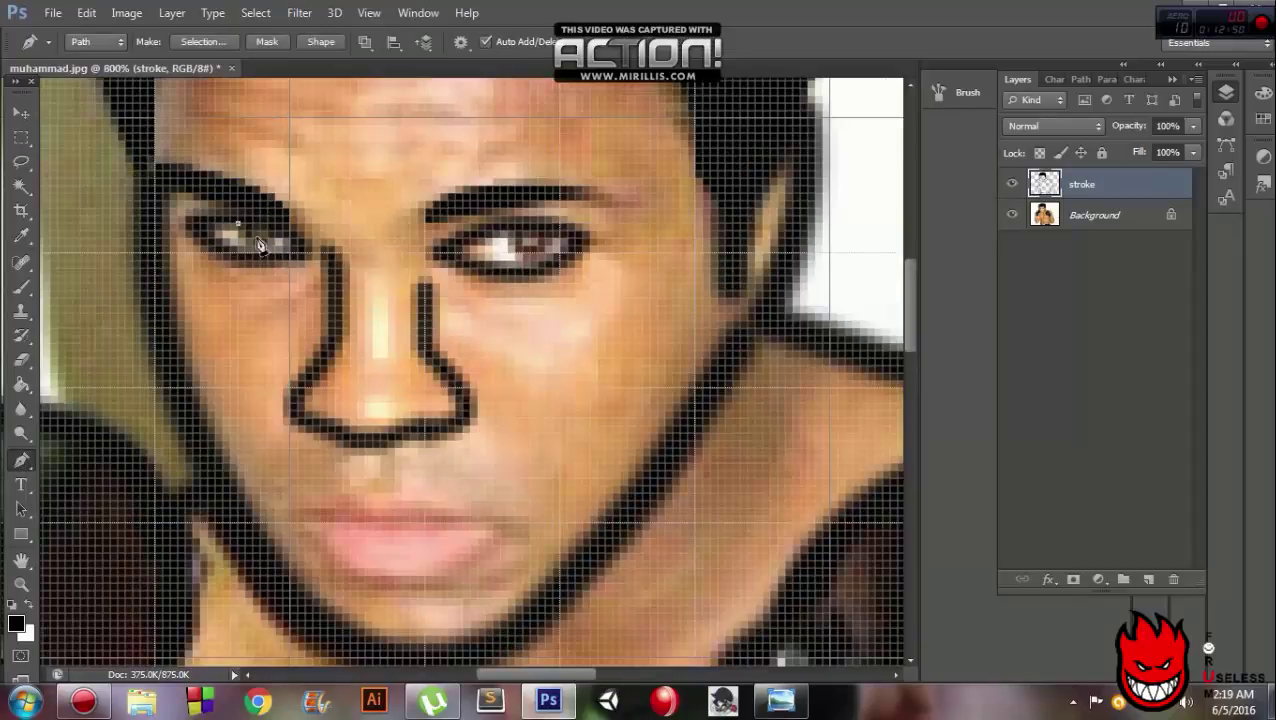
left_click_drag(275, 232, 307, 198)
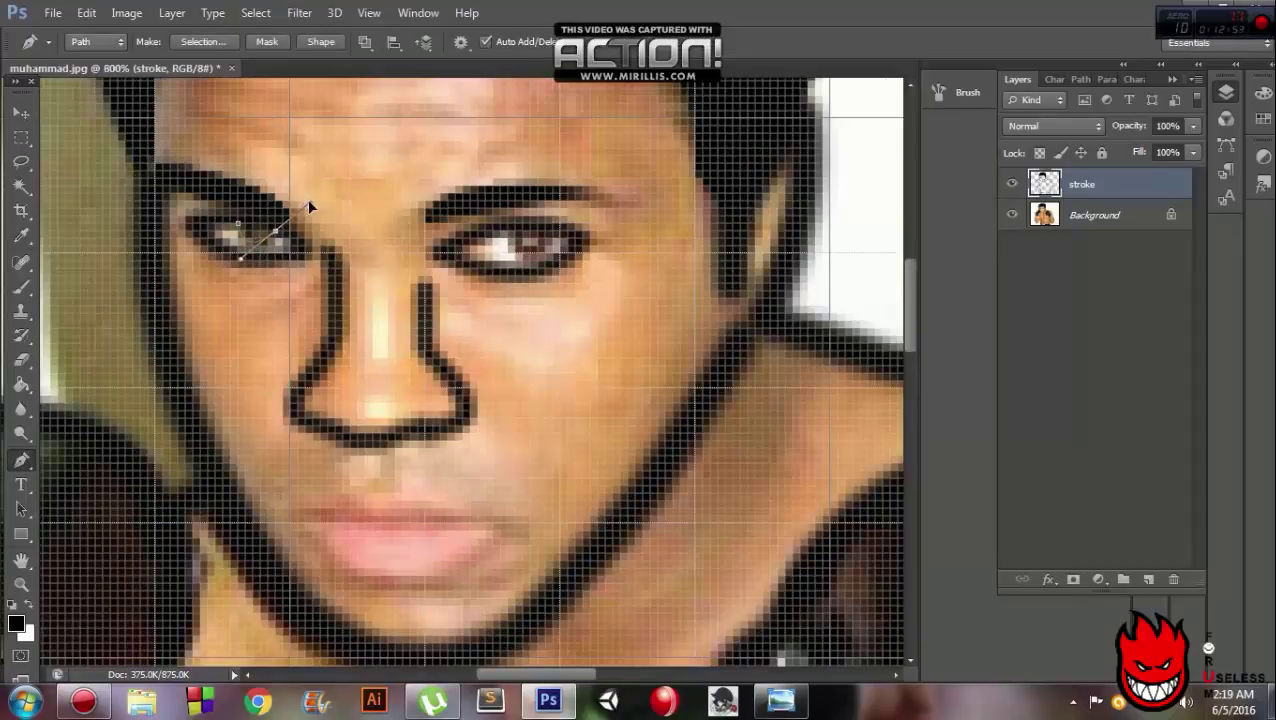
right_click(243, 231)
left_click(300, 336)
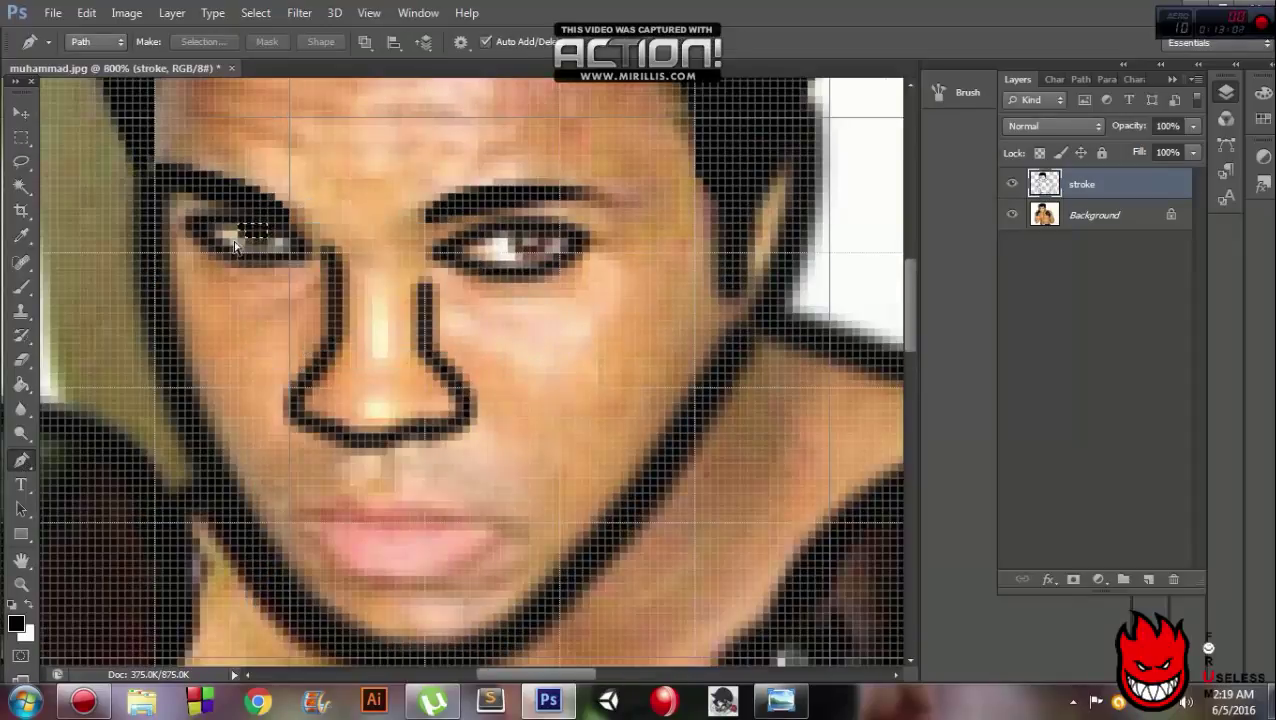
key("ctrl+d")
Step: Trace a path over the right eye and load it as a selection, then back out and hide it
right_click(21, 460)
left_click(90, 457)
left_click(508, 224)
left_click(560, 232)
left_click_drag(571, 195, 602, 187)
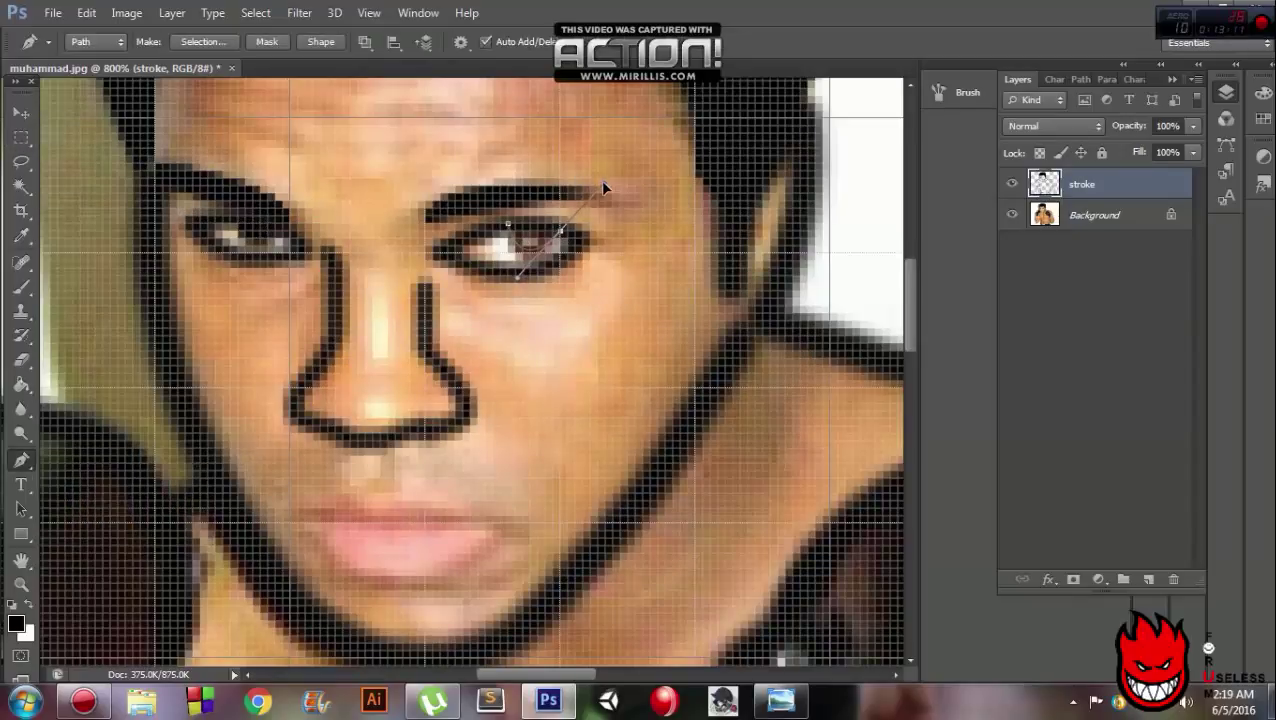
right_click(508, 222)
left_click(447, 249)
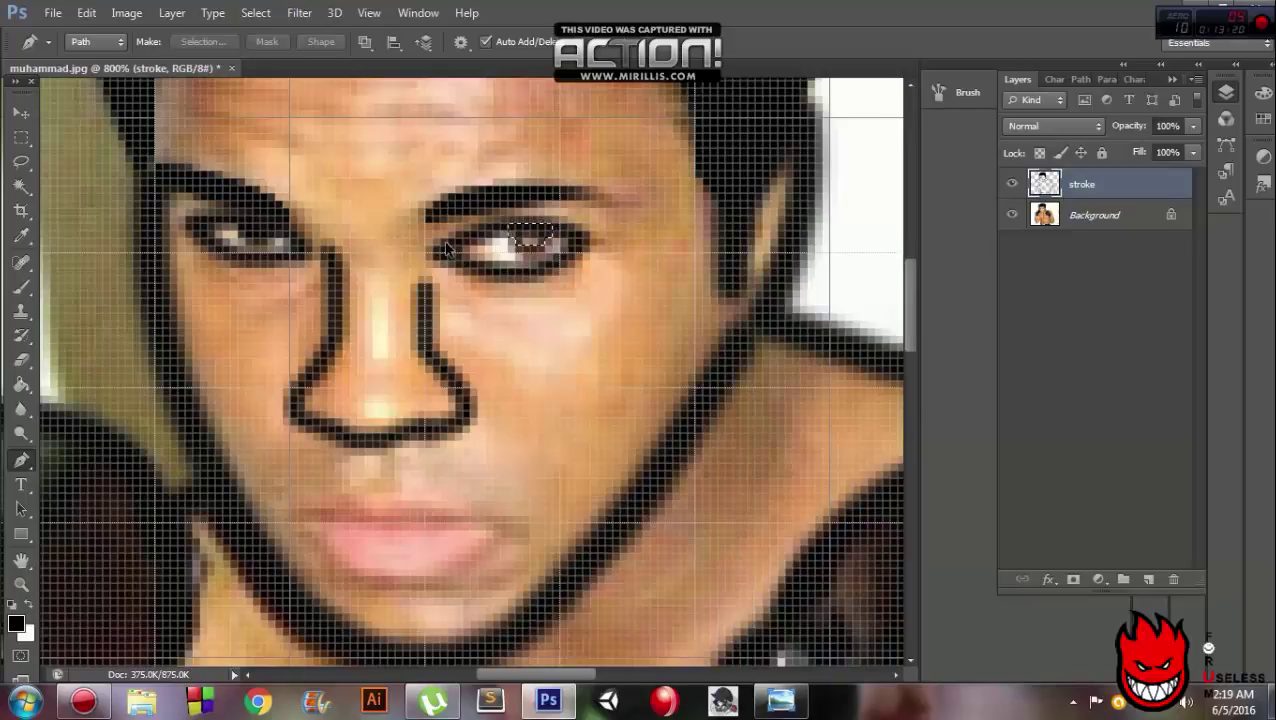
right_click(540, 241)
left_click(577, 373)
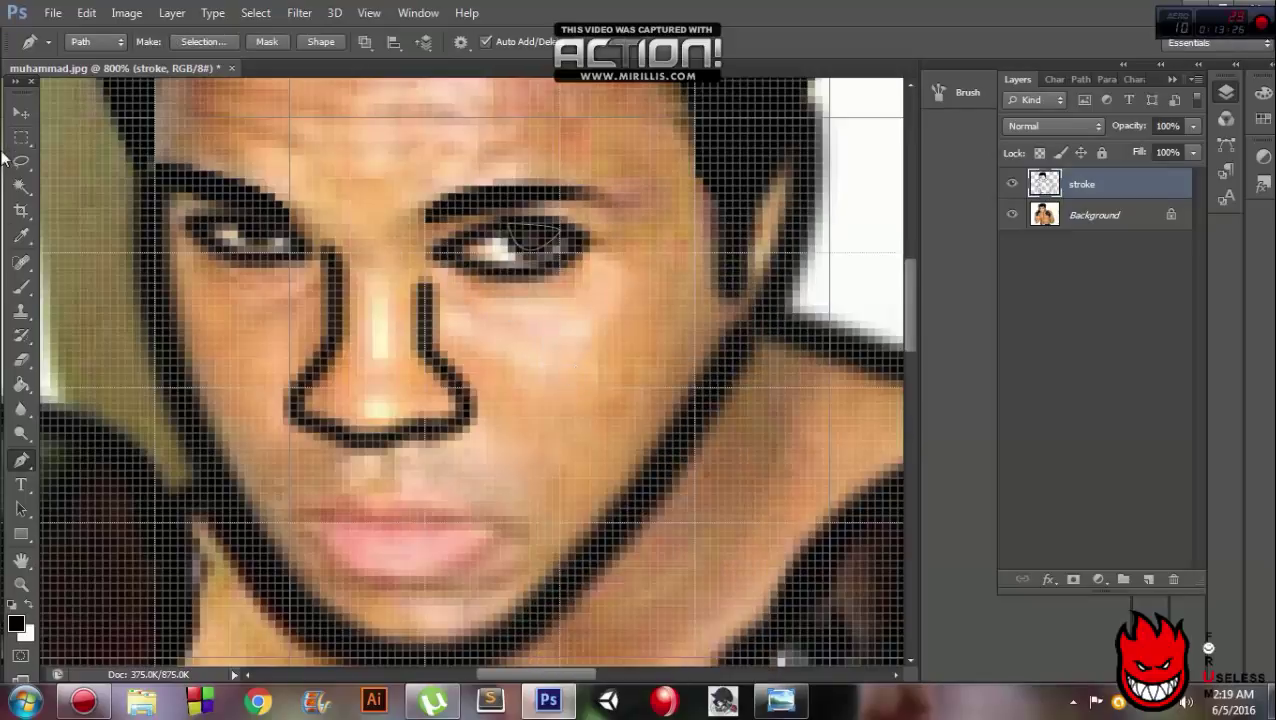
right_click(21, 137)
key("Escape")
right_click(21, 459)
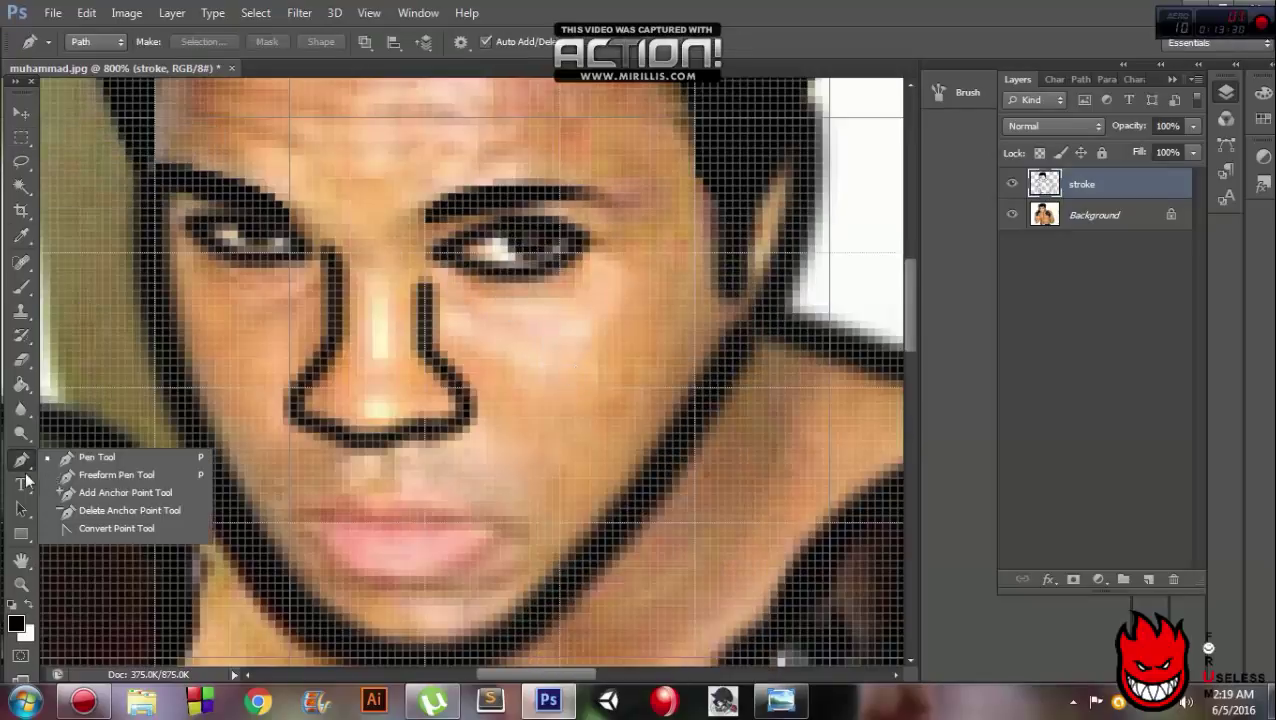
left_click(287, 524)
Step: Trace the outline of the lips and stroke it black with the brush
left_click_drag(522, 522, 670, 581)
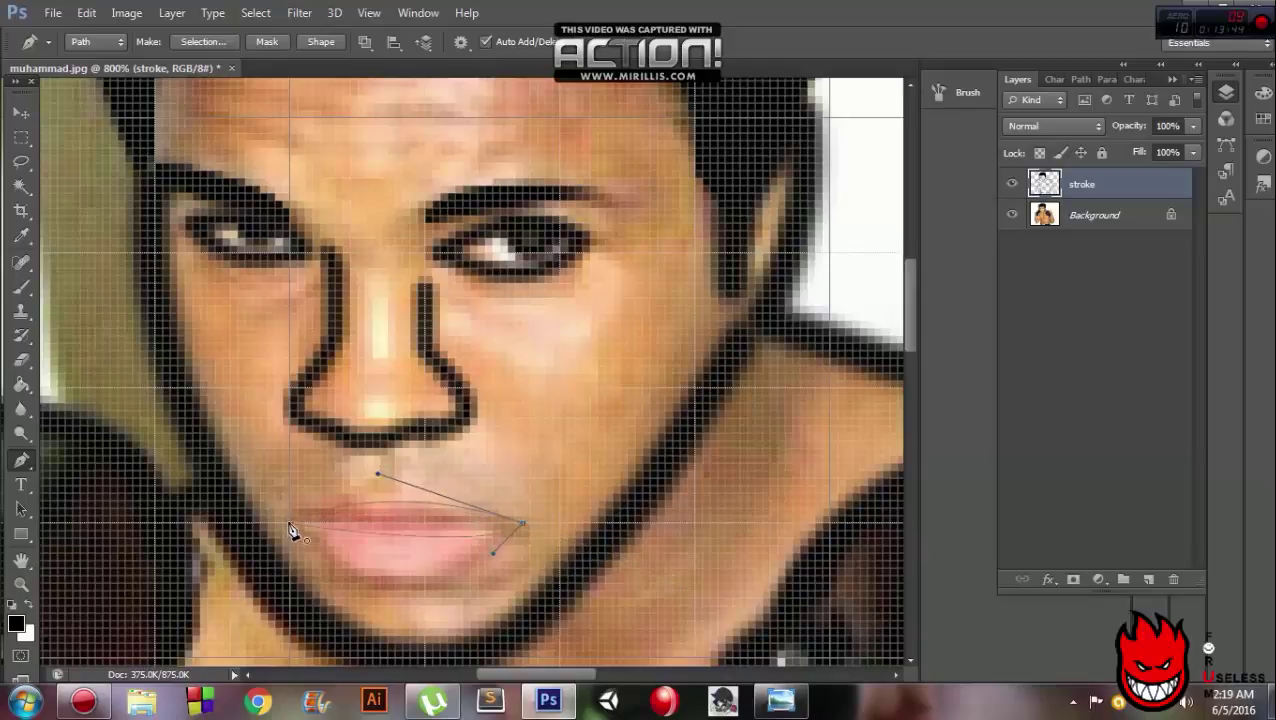
right_click(327, 515)
left_click(389, 209)
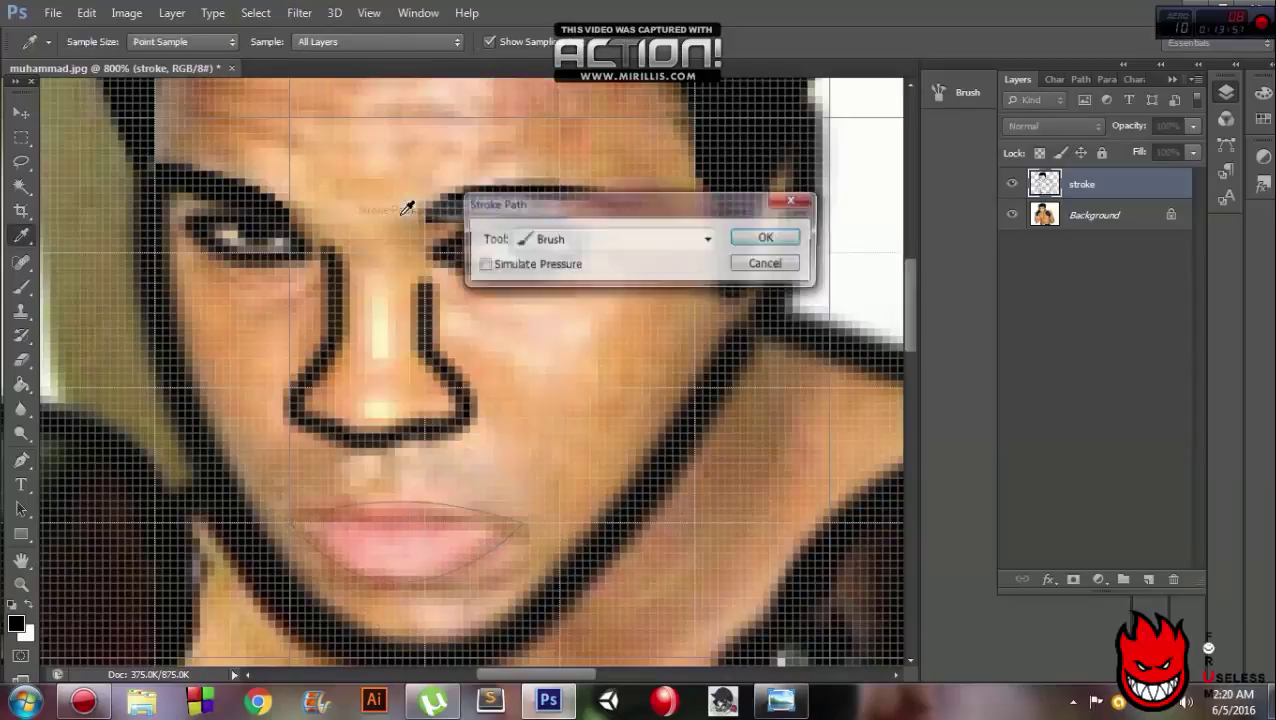
left_click(755, 236)
right_click(21, 137)
left_click(100, 131)
Step: Draw the line between the lips from corner to corner and stroke it black
right_click(21, 460)
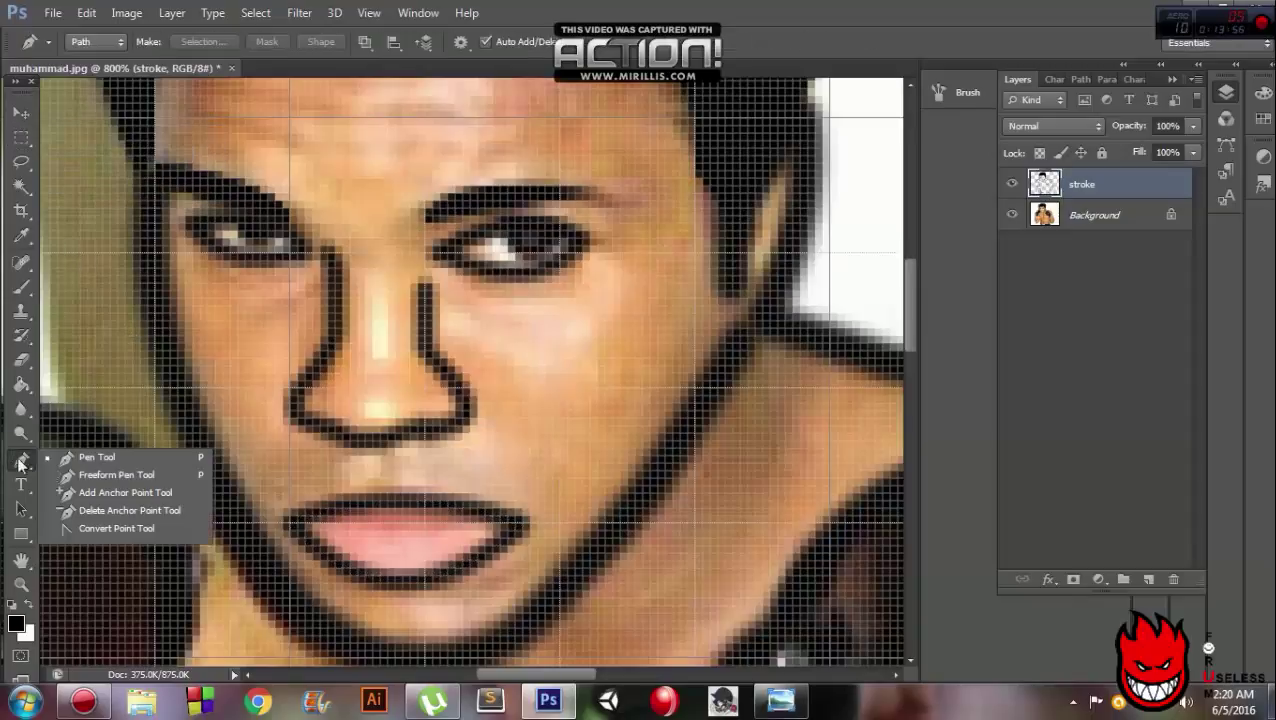
left_click(90, 456)
left_click(290, 524)
left_click_drag(500, 522, 520, 537)
right_click(520, 537)
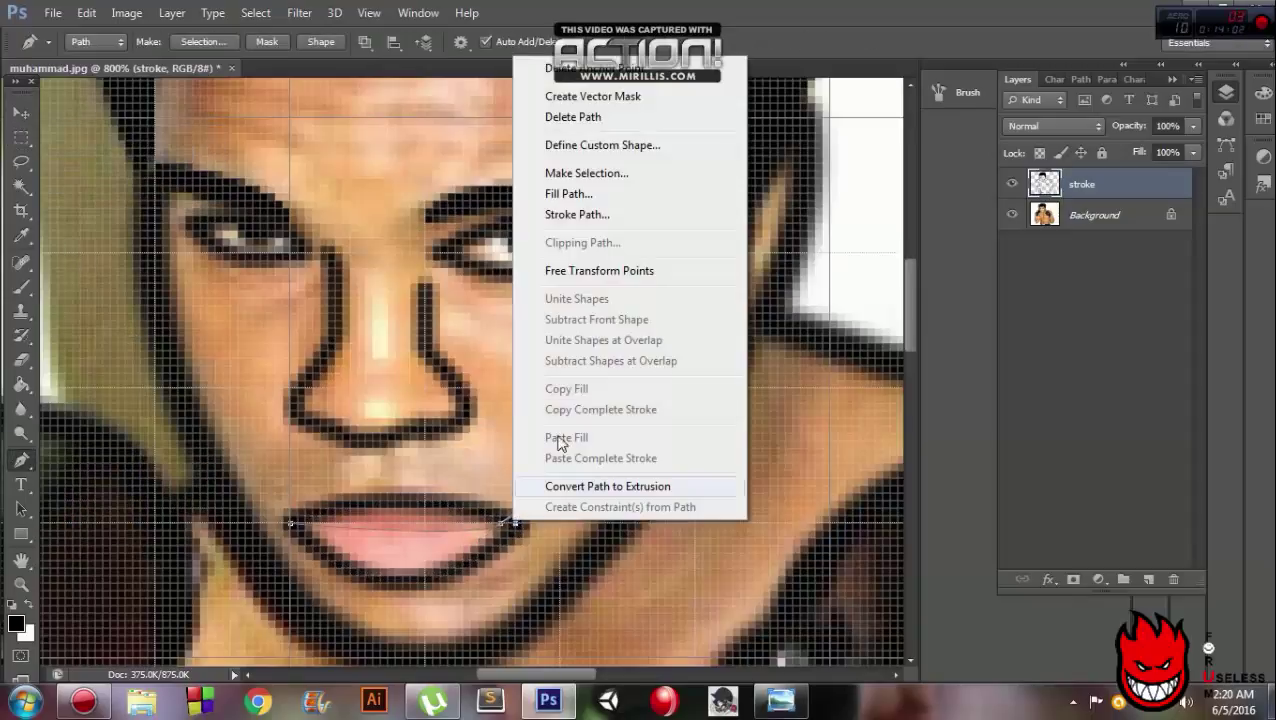
left_click(580, 208)
left_click(758, 232)
left_click(24, 487)
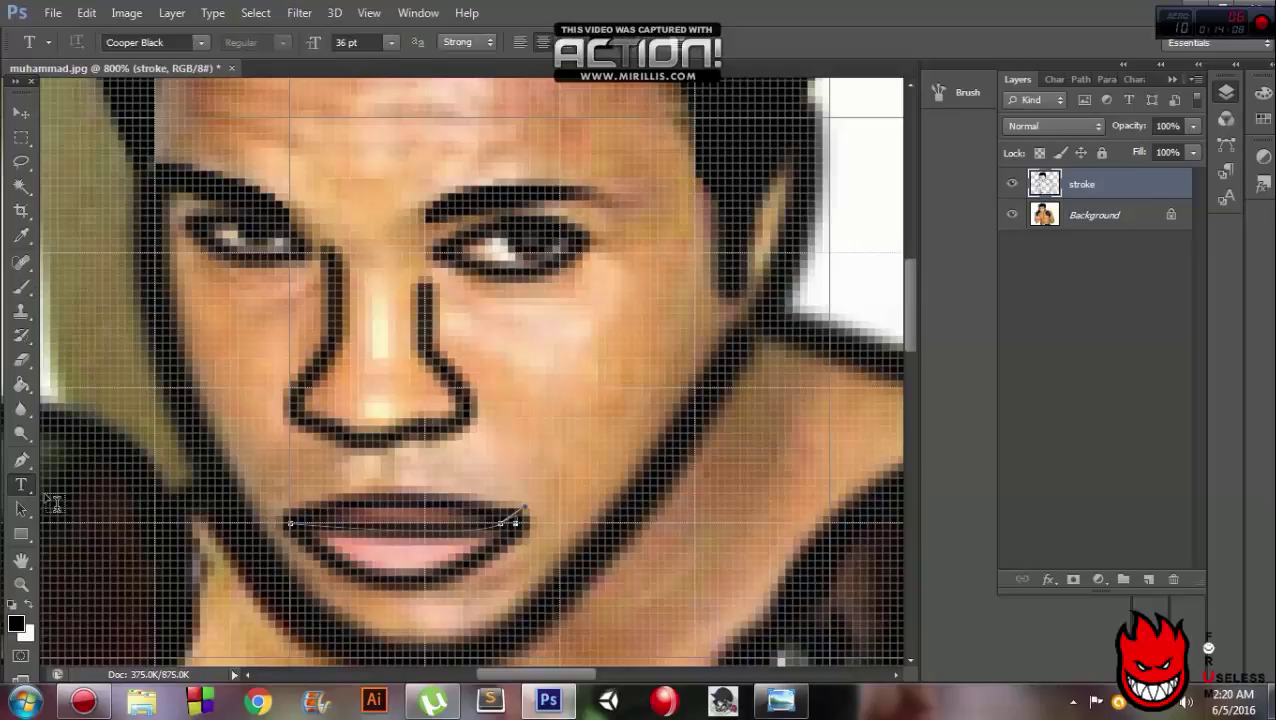
right_click(21, 137)
left_click(100, 131)
mouse_move(910, 308)
left_mouse_down()
mouse_move(914, 258)
mouse_move(939, 518)
mouse_move(934, 421)
left_mouse_up()
Step: Fit the whole image on screen and stroke a Pen path on the right glove
key("z")
left_click(564, 45)
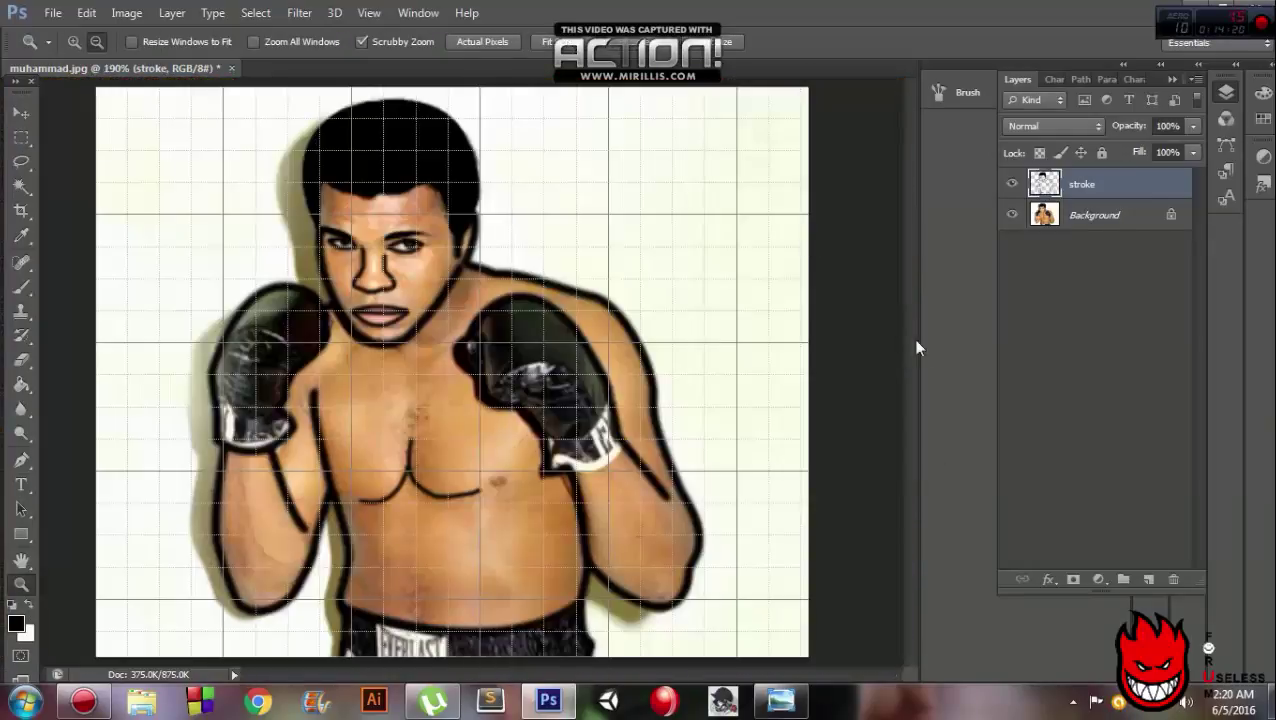
right_click(21, 460)
left_click(90, 456)
left_click(567, 470)
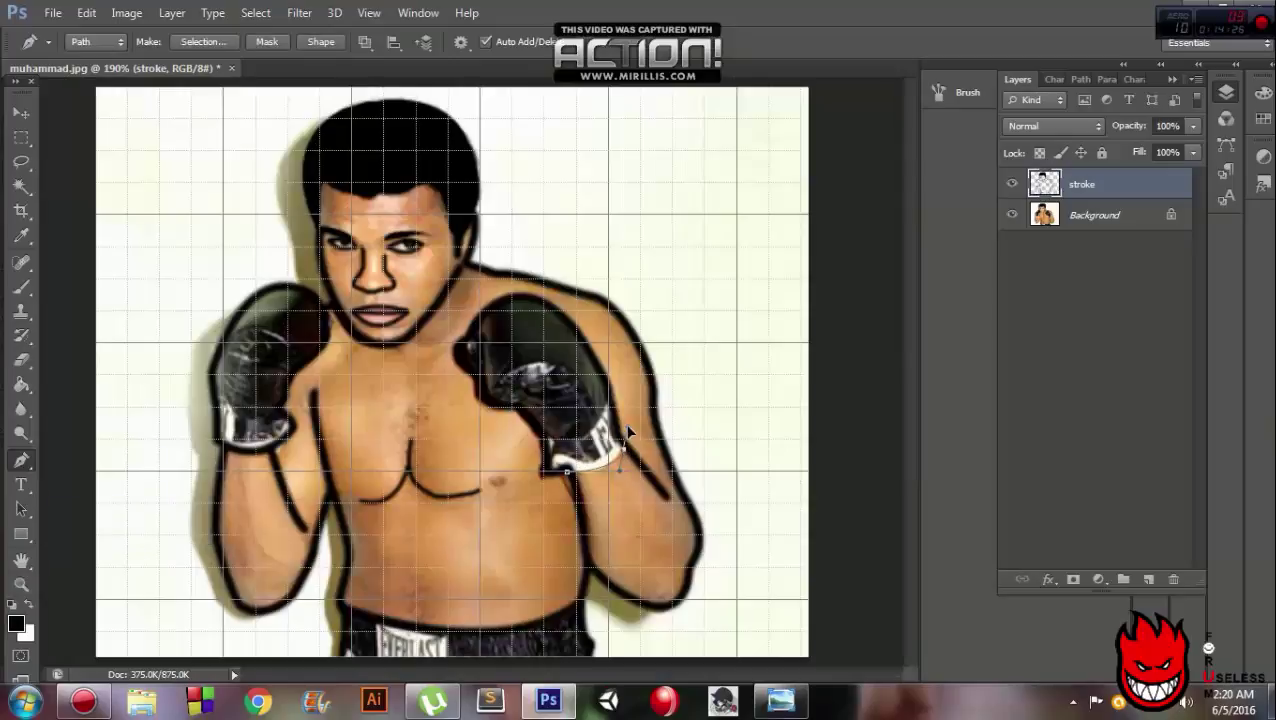
right_click(607, 449)
left_click(721, 148)
key("m")
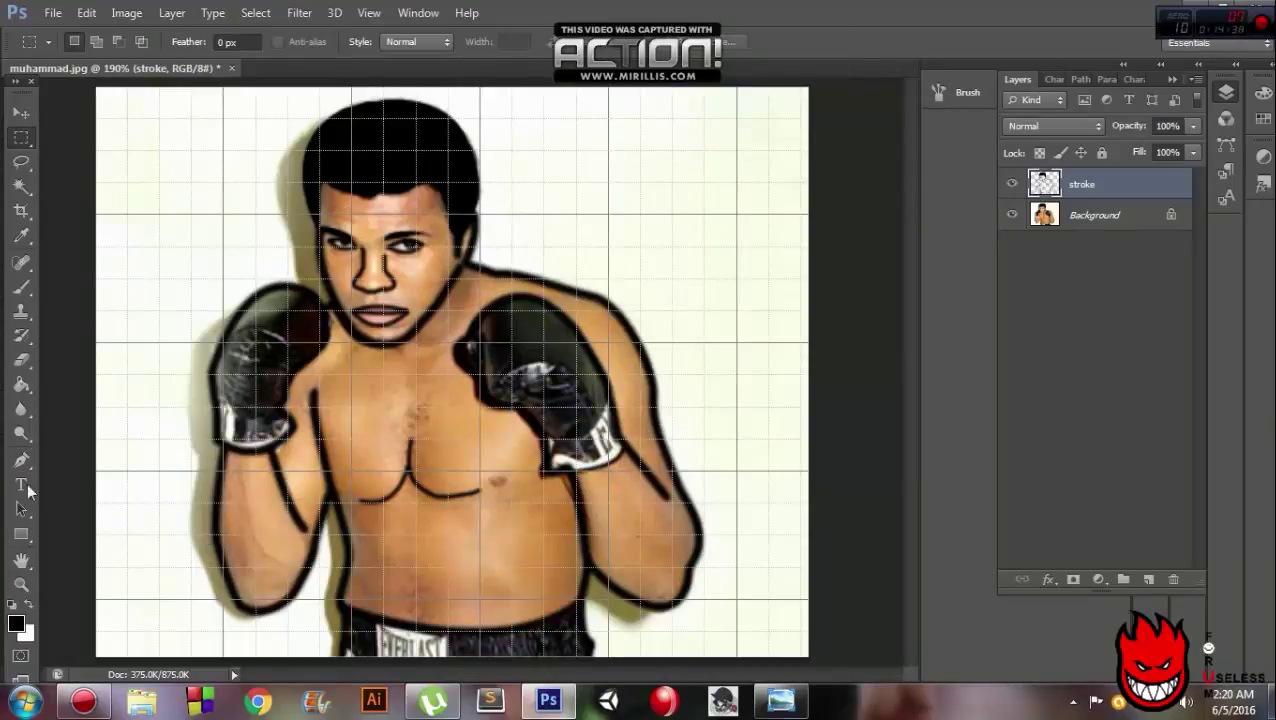
Step: Trace the left glove's contour path and stroke it with black detail lines
right_click(21, 460)
left_click(90, 456)
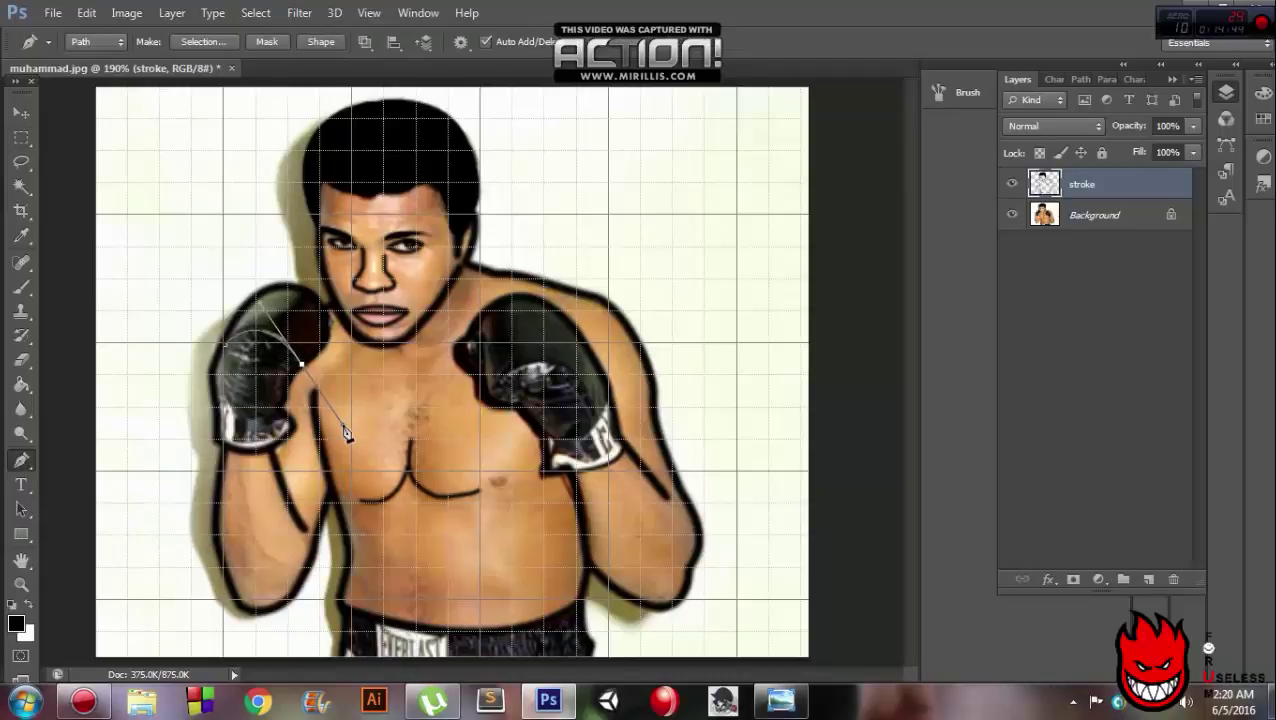
right_click(303, 372)
left_click(348, 376)
key("ctrl+d")
key("m")
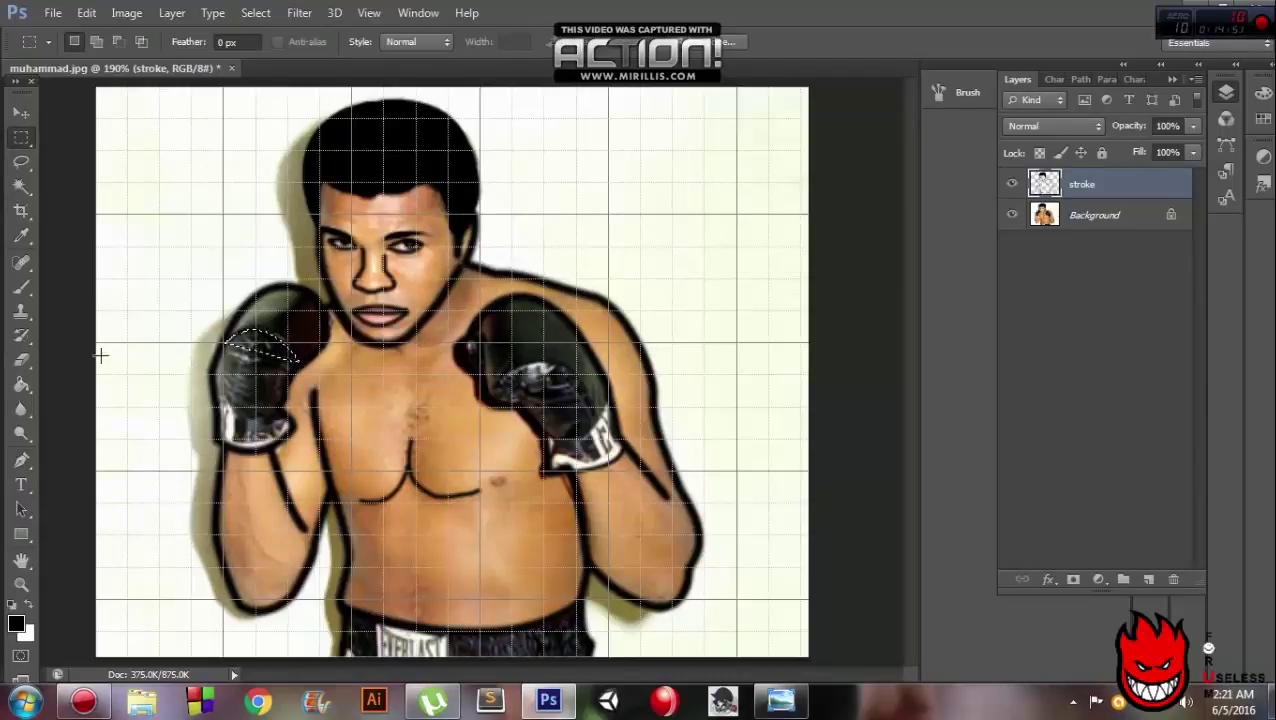
right_click(21, 460)
left_click(90, 456)
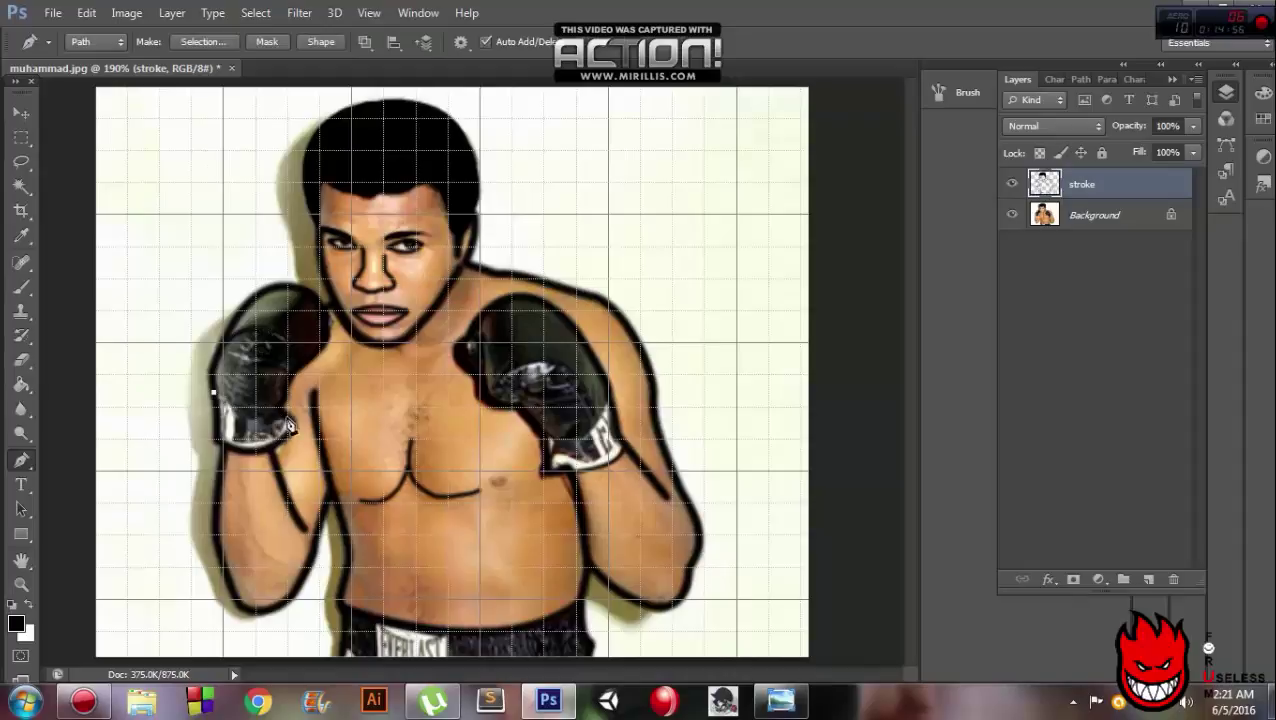
right_click(256, 390)
left_click(300, 372)
key("Return")
Step: Draw a curved path on the right glove and stroke it
right_click(21, 136)
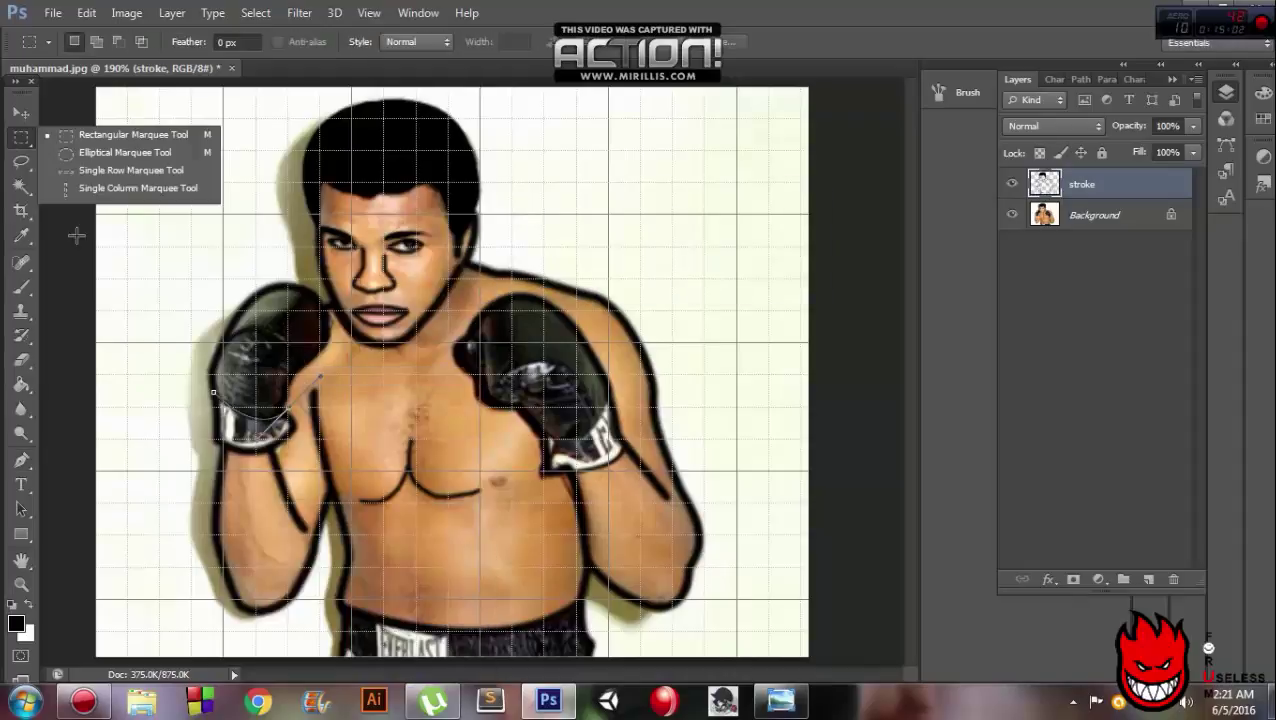
right_click(21, 460)
left_click(88, 456)
left_click(547, 440)
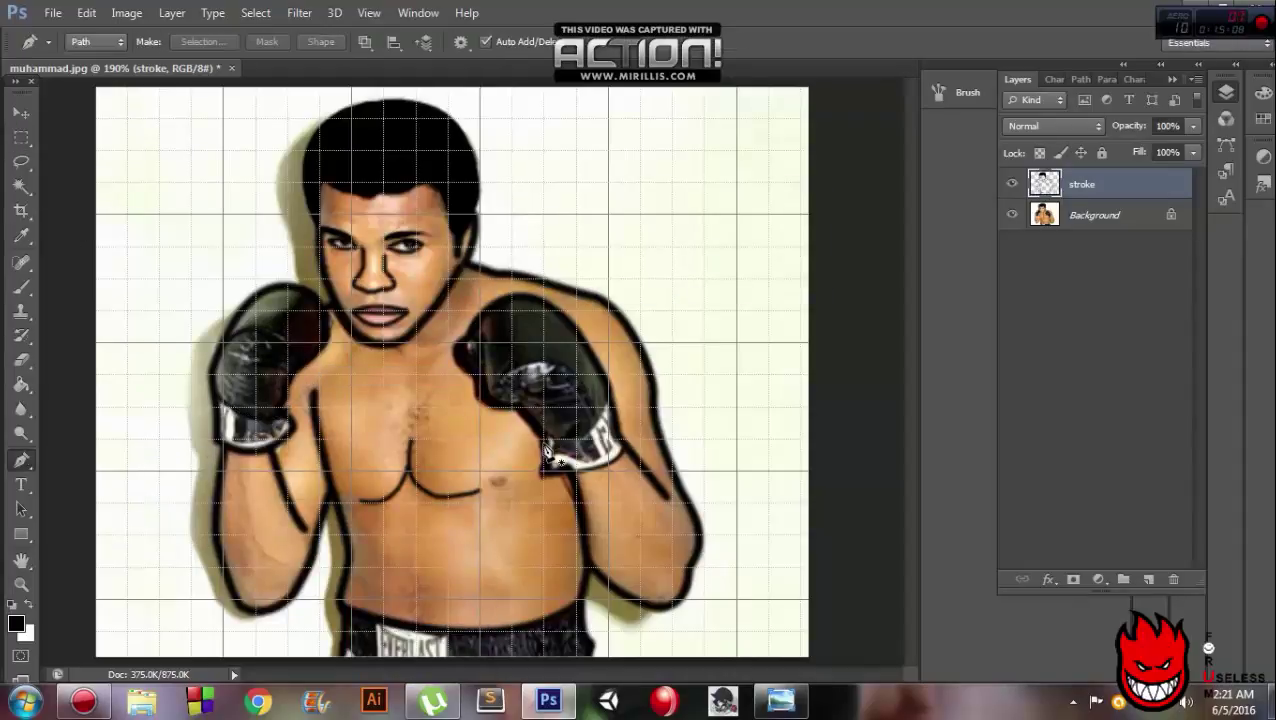
right_click(555, 430)
left_click(600, 372)
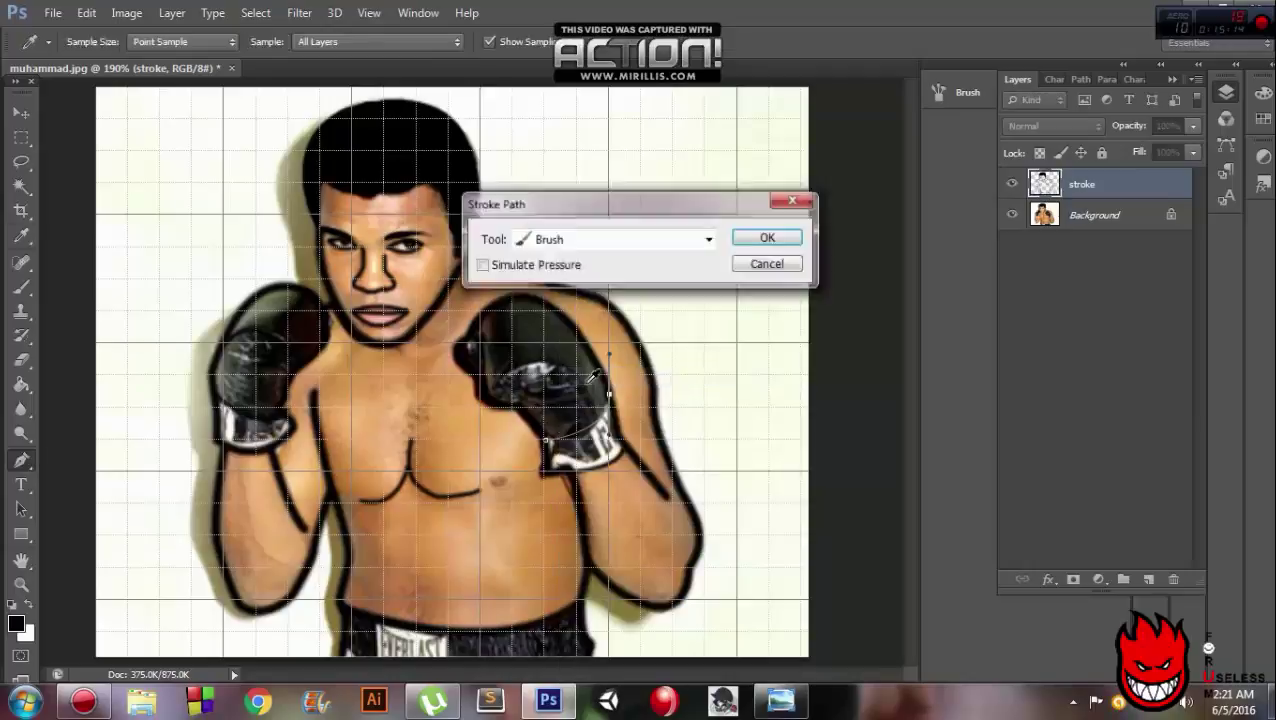
key("Return")
left_click(21, 136)
left_click(59, 202)
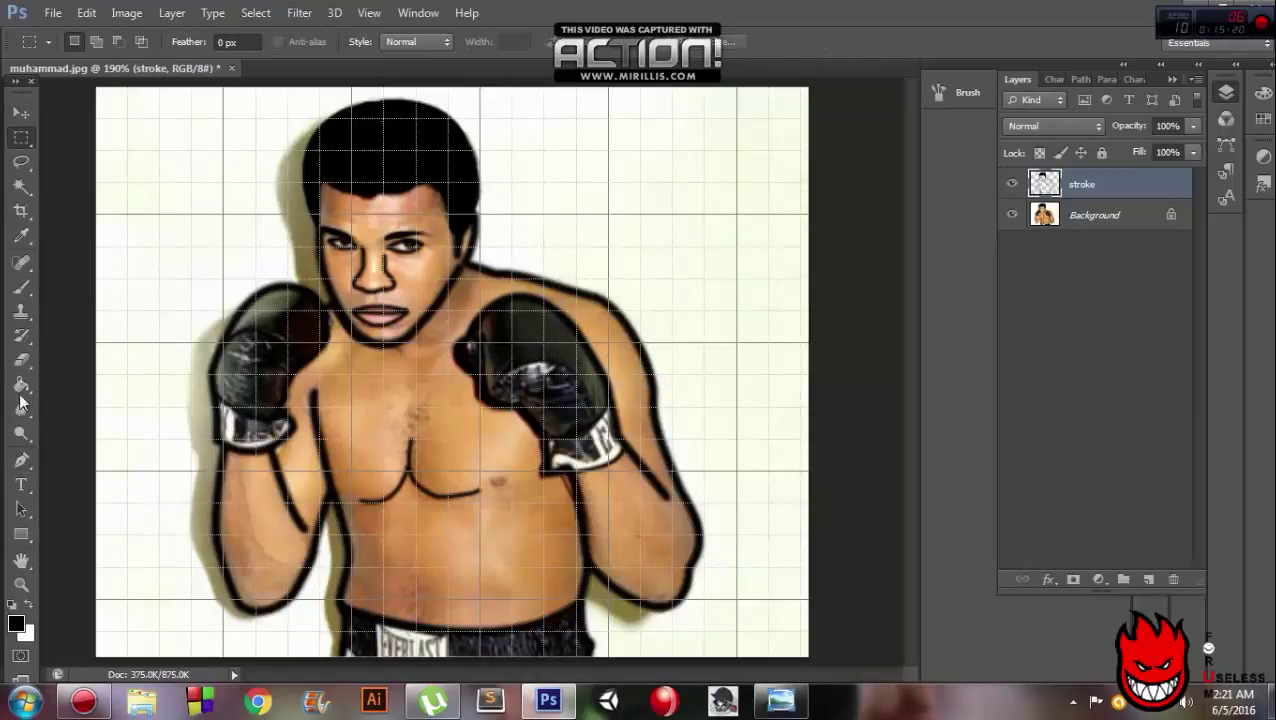
Step: Curve another path across the right glove, make it a selection, and hide the Background
left_click(22, 457)
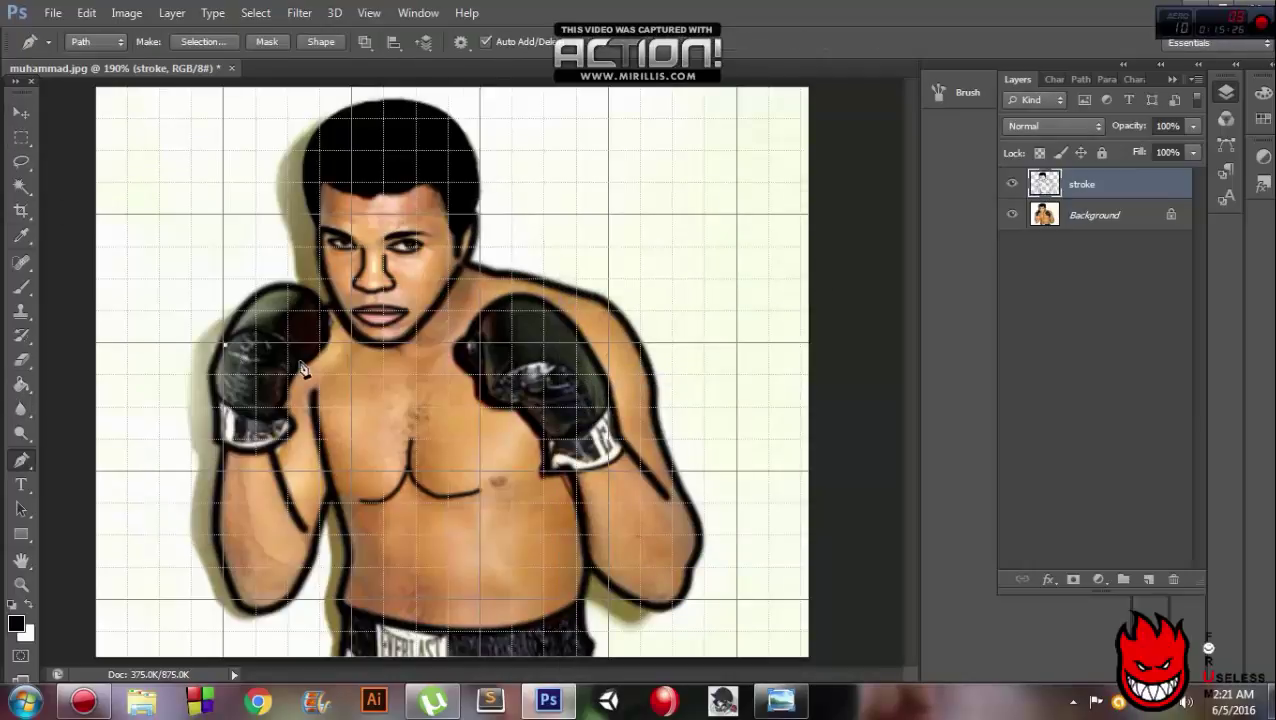
left_click(481, 392)
left_click_drag(593, 419, 627, 536)
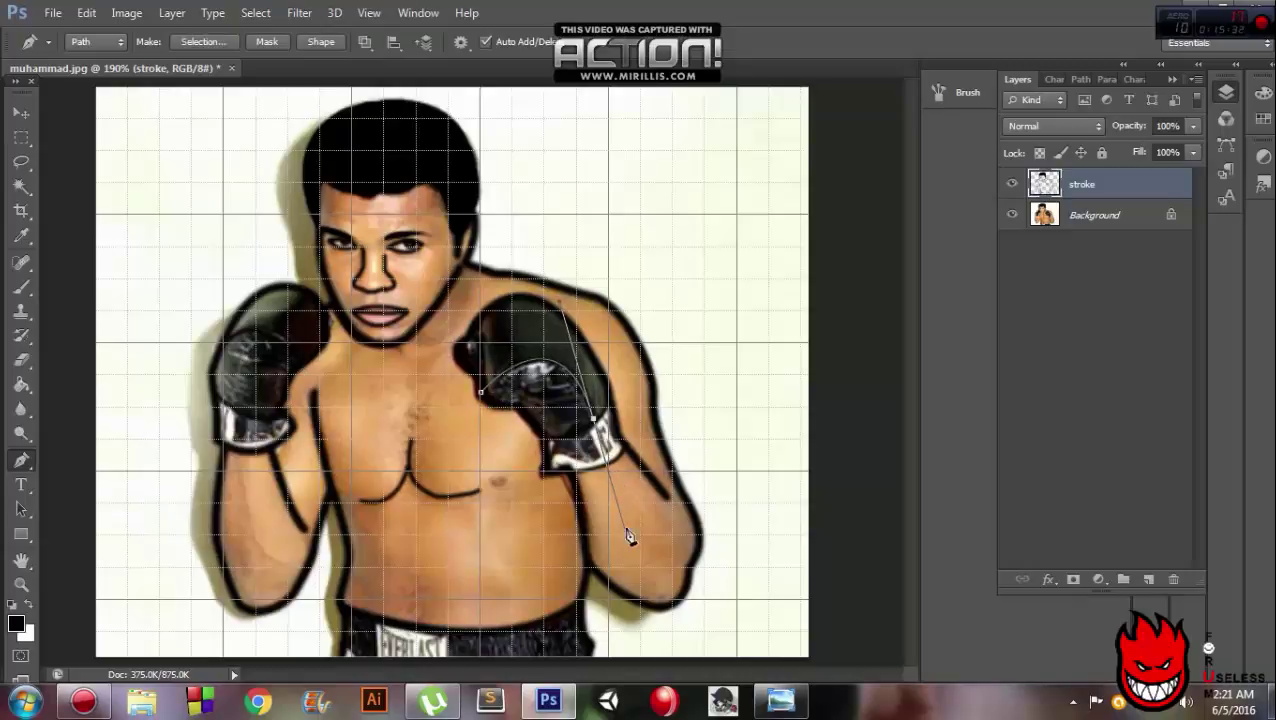
right_click(608, 256)
left_click(637, 138)
left_click(22, 138)
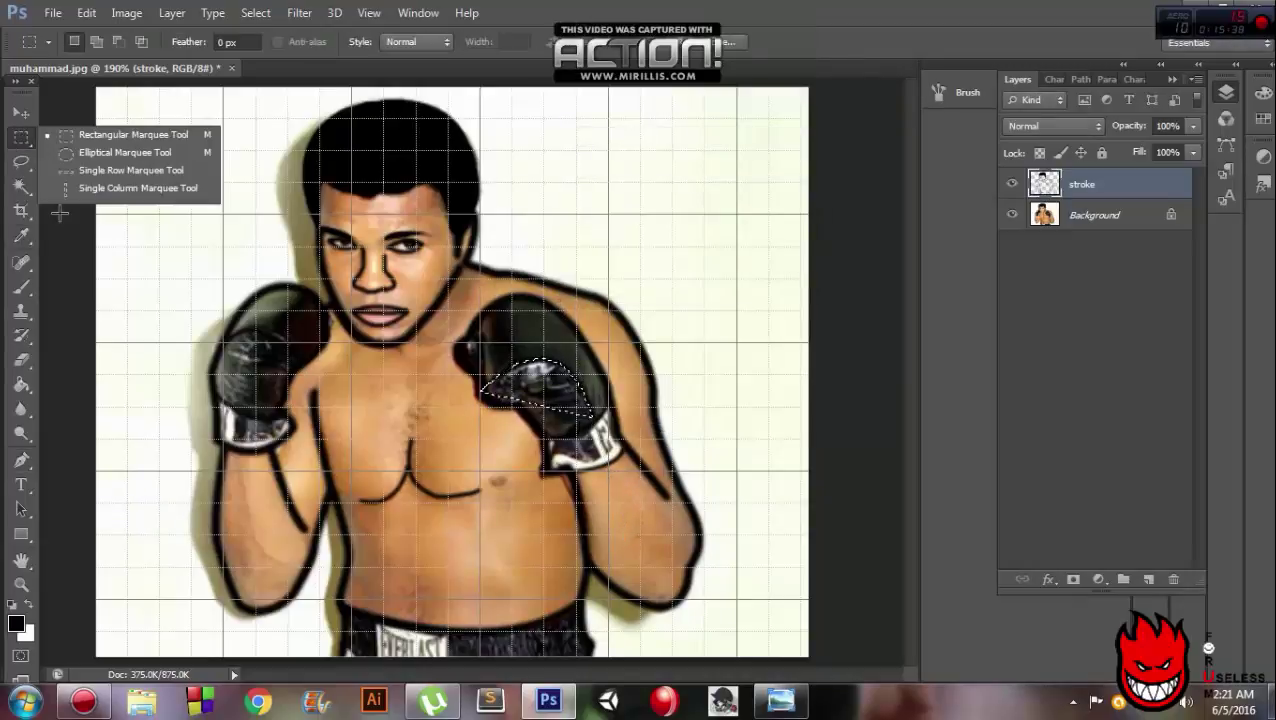
left_click(1012, 214)
Step: Compare the line art with the photo shown and hidden, then add a layer named 'color'
left_click(1013, 214)
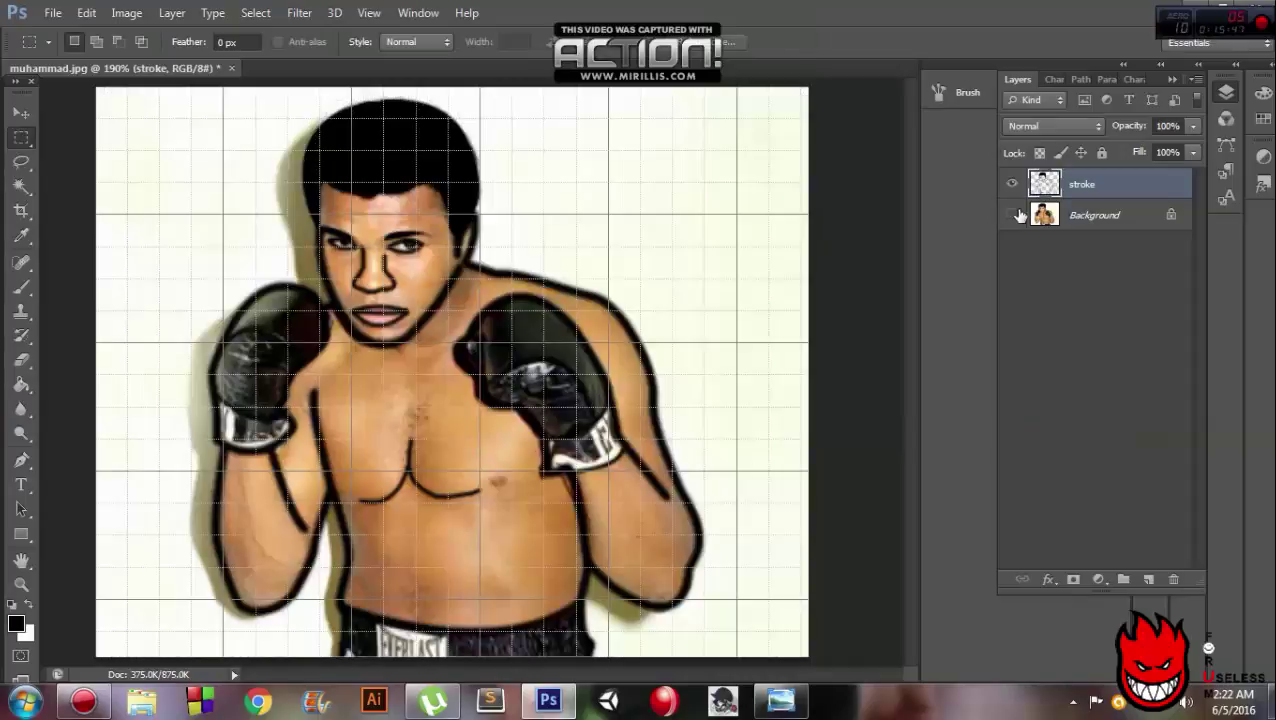
left_click(1013, 214)
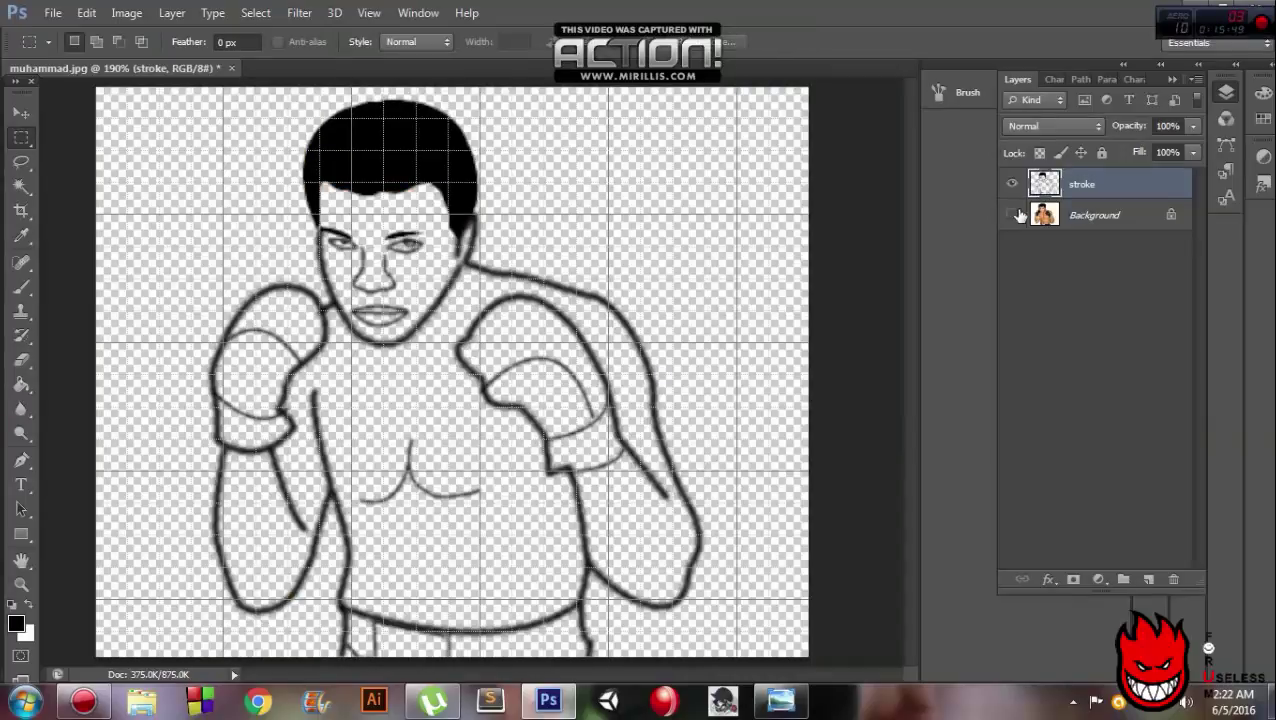
left_click(1013, 214)
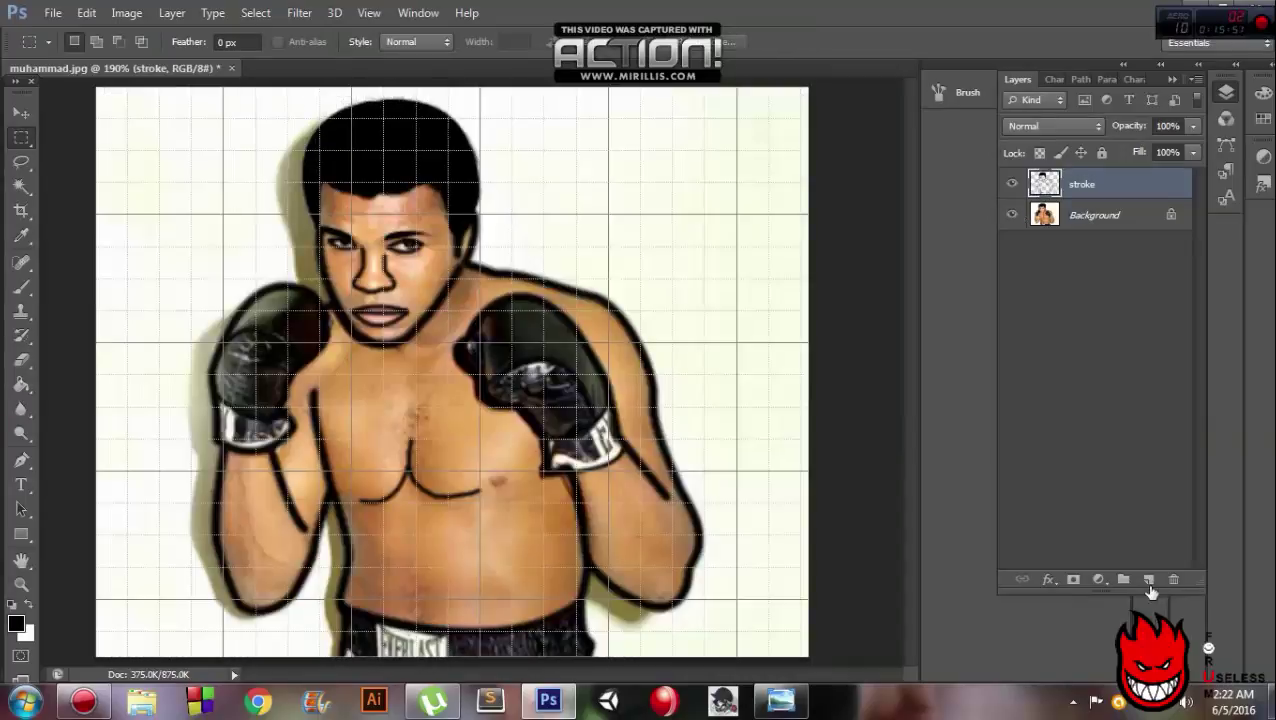
left_click(1148, 581)
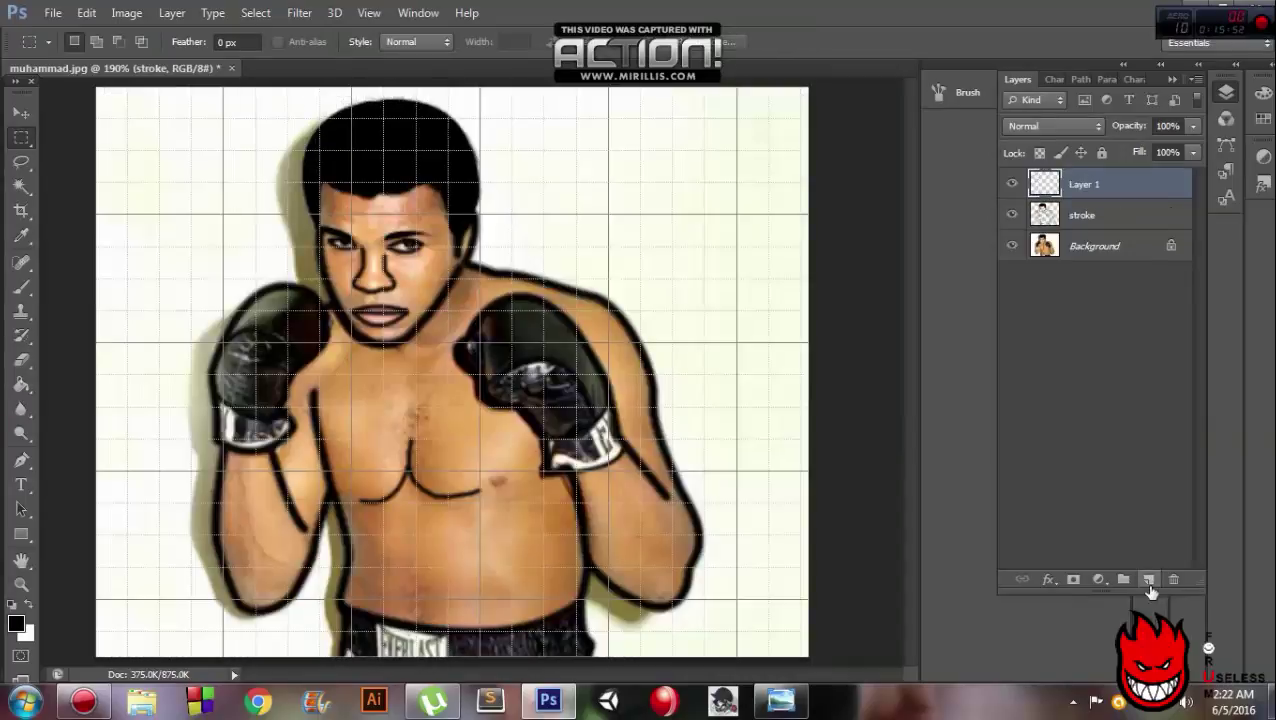
double_click(1082, 186)
type("r")
key("Return")
Step: Move the color layer beneath the stroke layer and begin picking a tan skin tone
left_click_drag(1096, 199, 1101, 201)
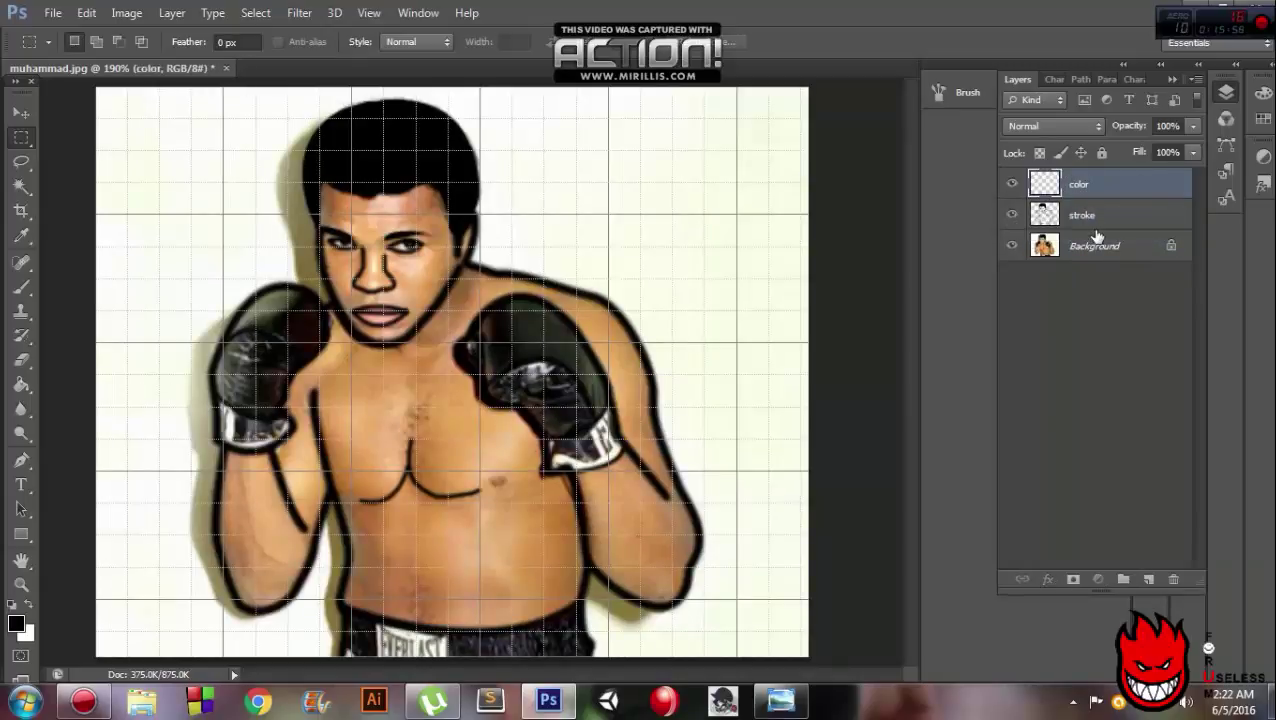
left_click_drag(1101, 201, 1100, 222)
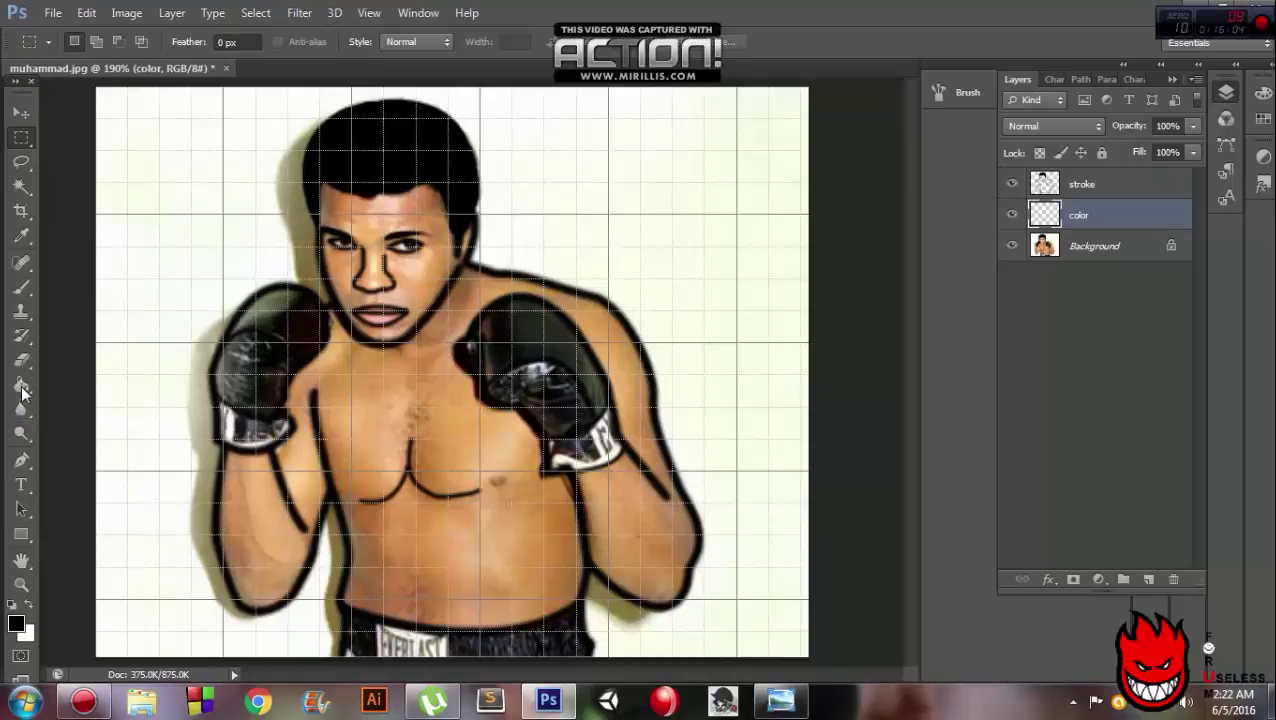
left_click(22, 287)
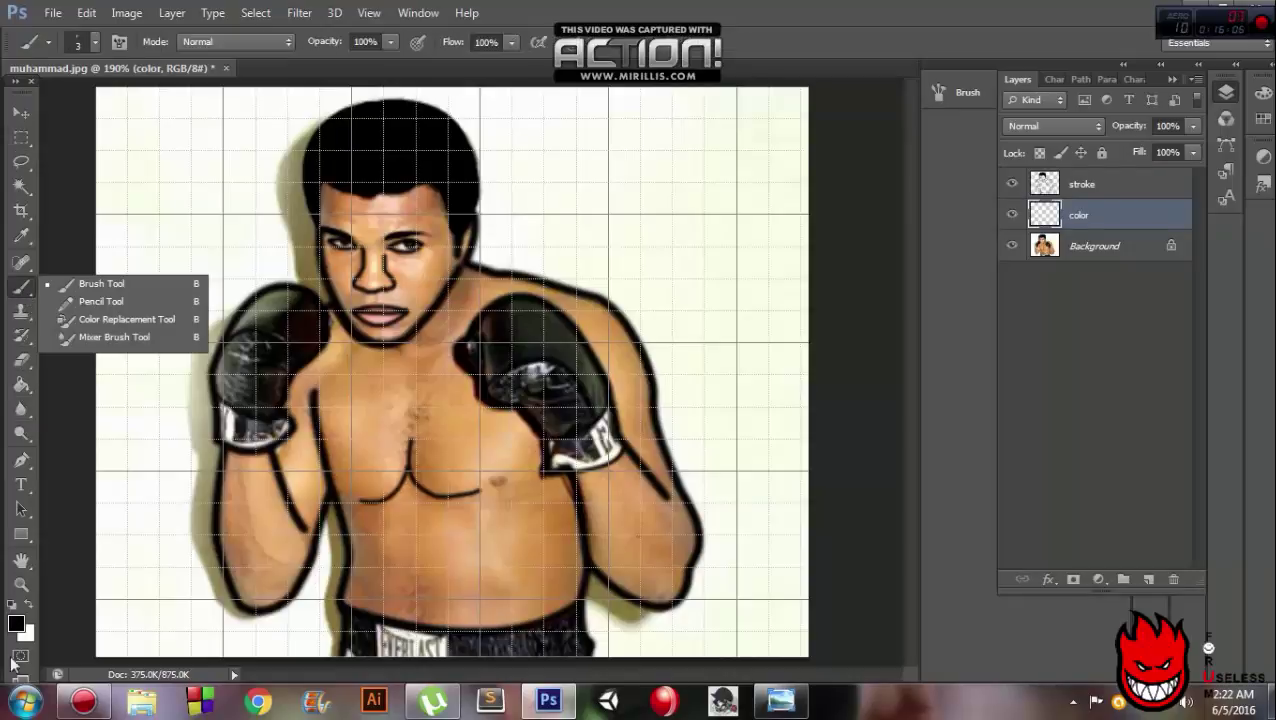
left_click(16, 625)
Step: Sample the chest skin tone, set brush size 35, and hide the Background photo
left_click(397, 369)
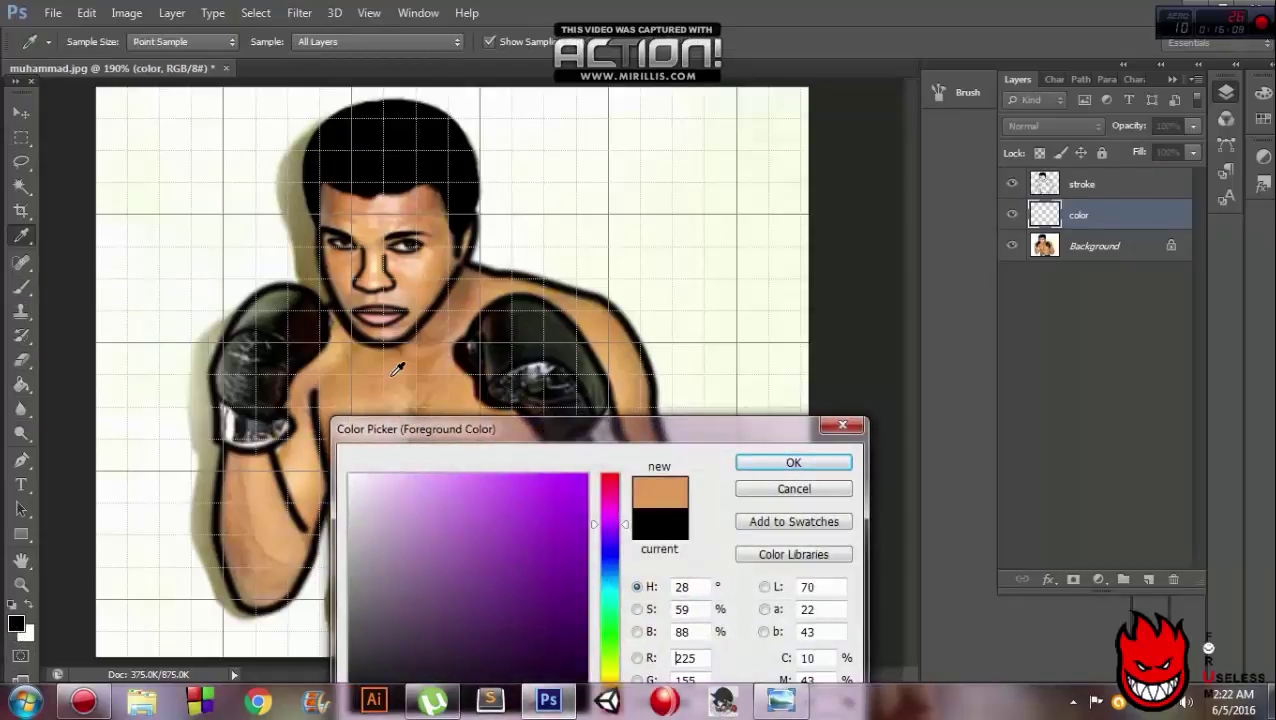
left_click(775, 462)
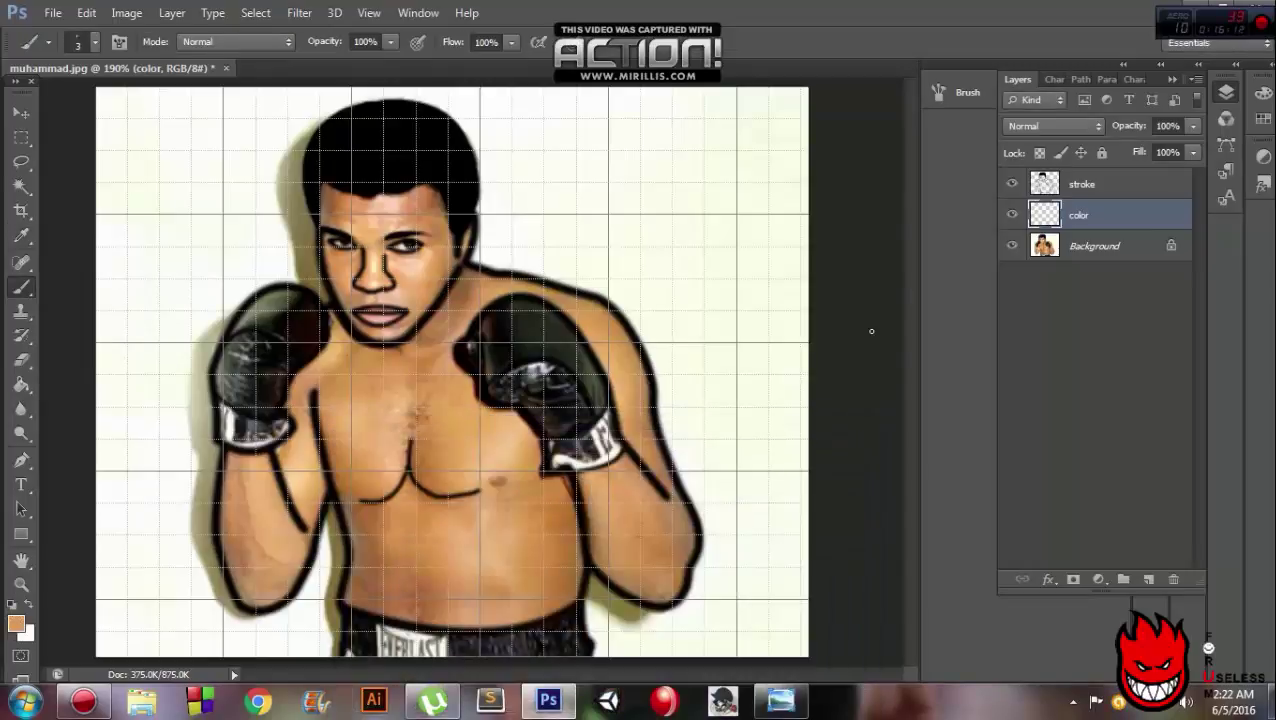
key("bracketright")
key("bracketright")
key("bracketright")
left_click_drag(419, 419, 414, 433)
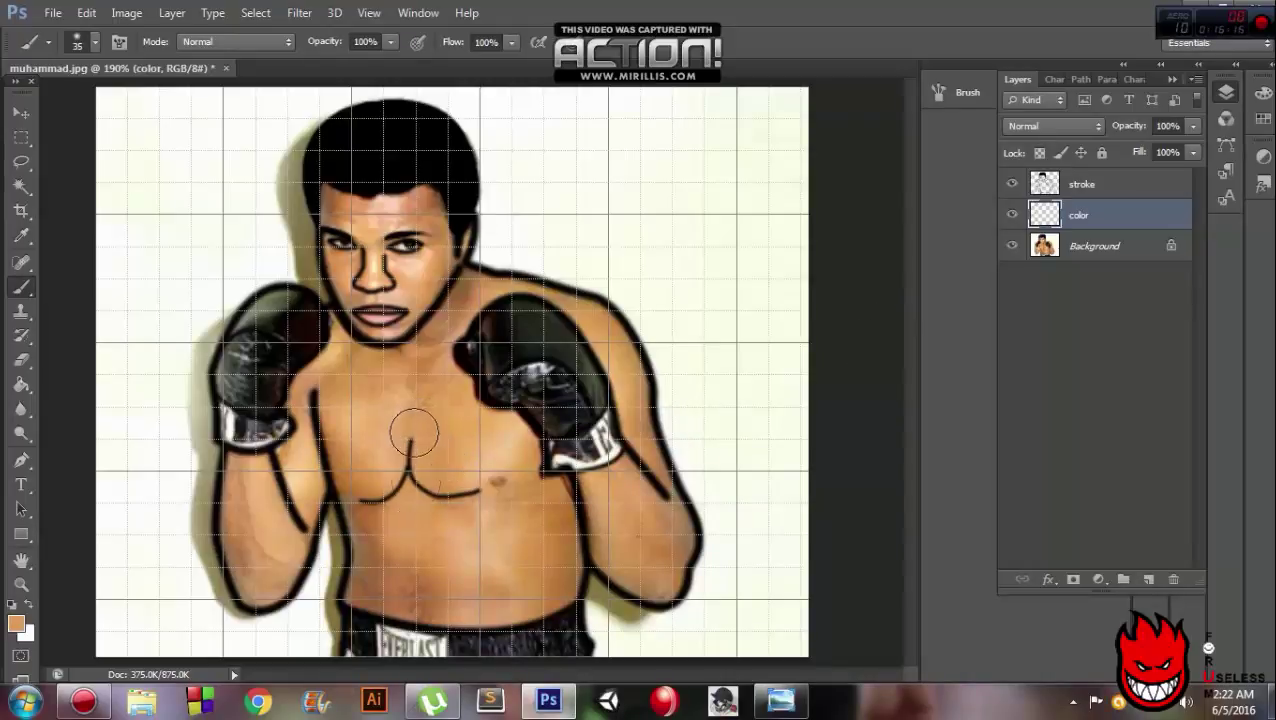
left_click(1011, 245)
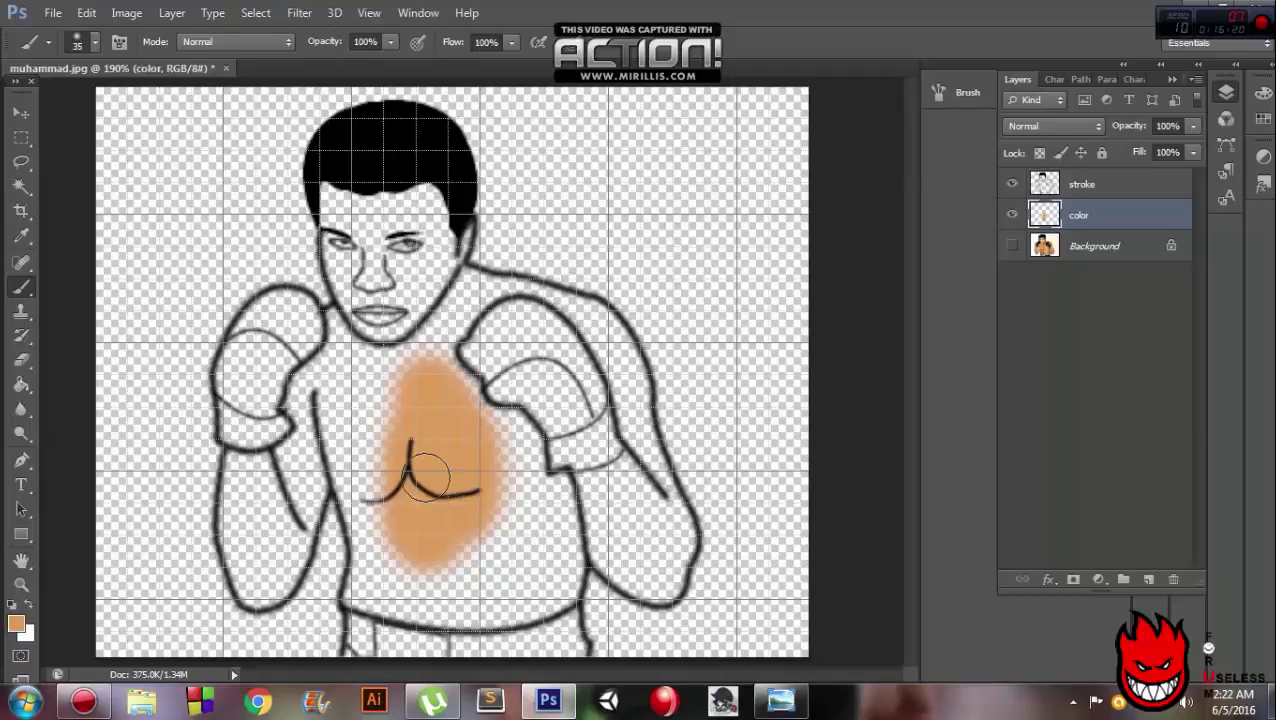
Step: Brush skin tone across the chest and belly, undoing one stray stroke
mouse_move(427, 456)
left_mouse_down()
mouse_move(385, 427)
mouse_move(379, 385)
mouse_move(390, 405)
left_mouse_up()
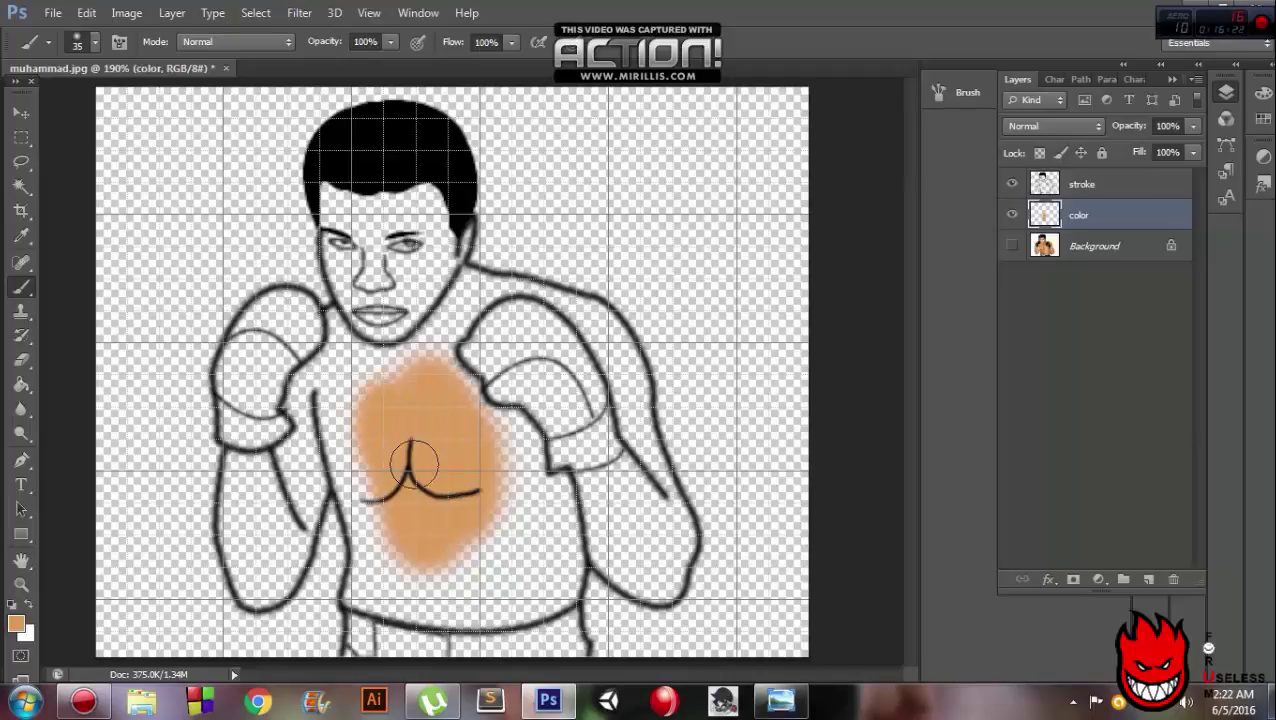
mouse_move(414, 462)
left_mouse_down()
mouse_move(427, 362)
mouse_move(450, 511)
left_mouse_up()
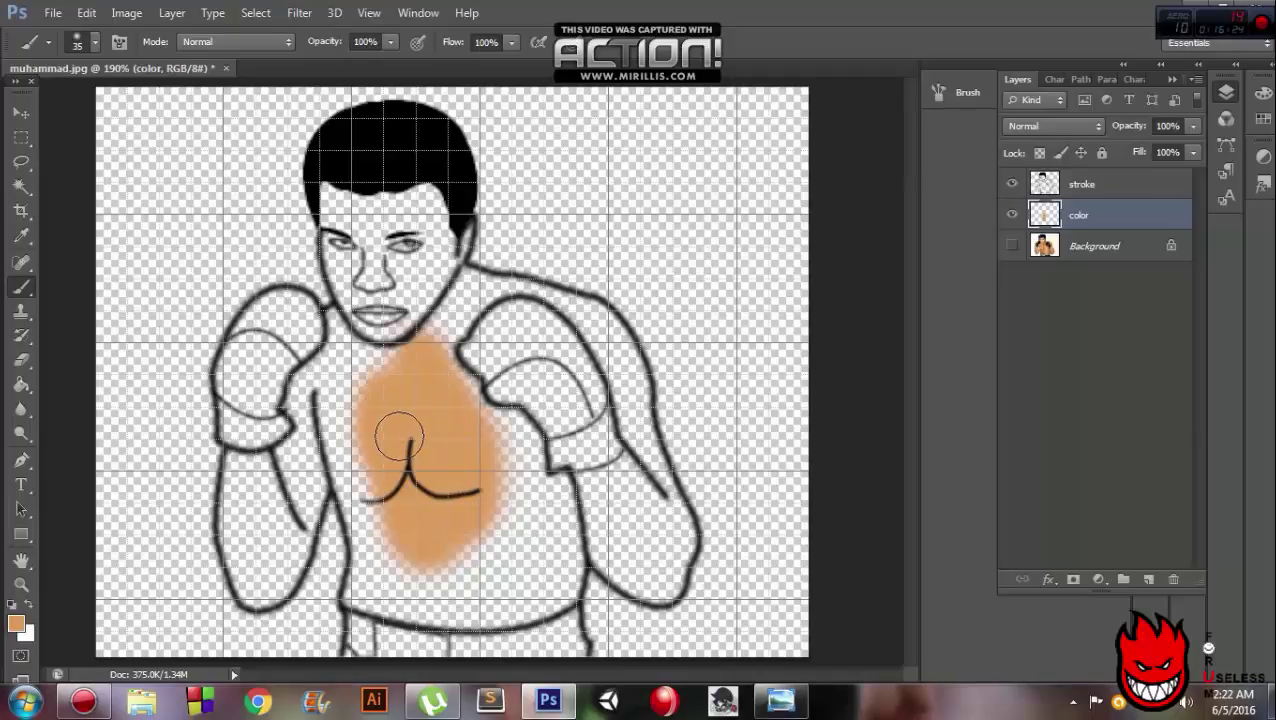
mouse_move(399, 436)
left_mouse_down()
mouse_move(352, 425)
mouse_move(359, 484)
mouse_move(347, 438)
left_mouse_up()
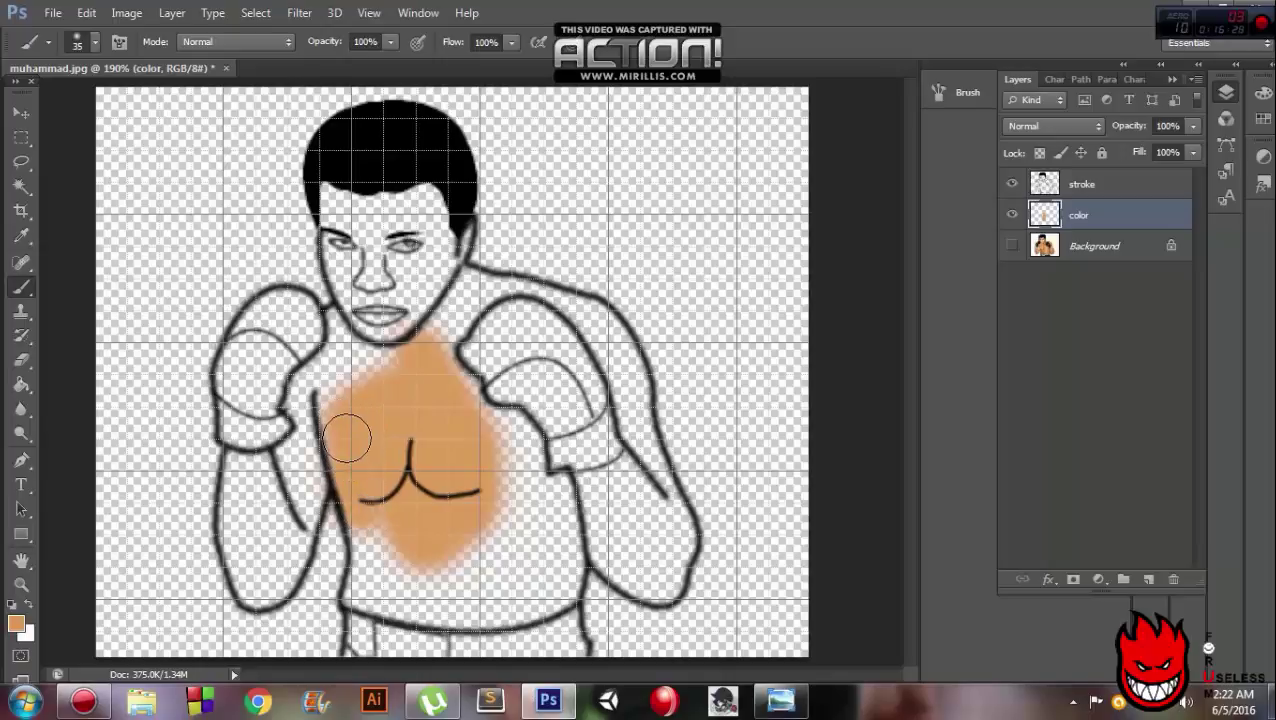
left_click_drag(370, 524, 377, 539)
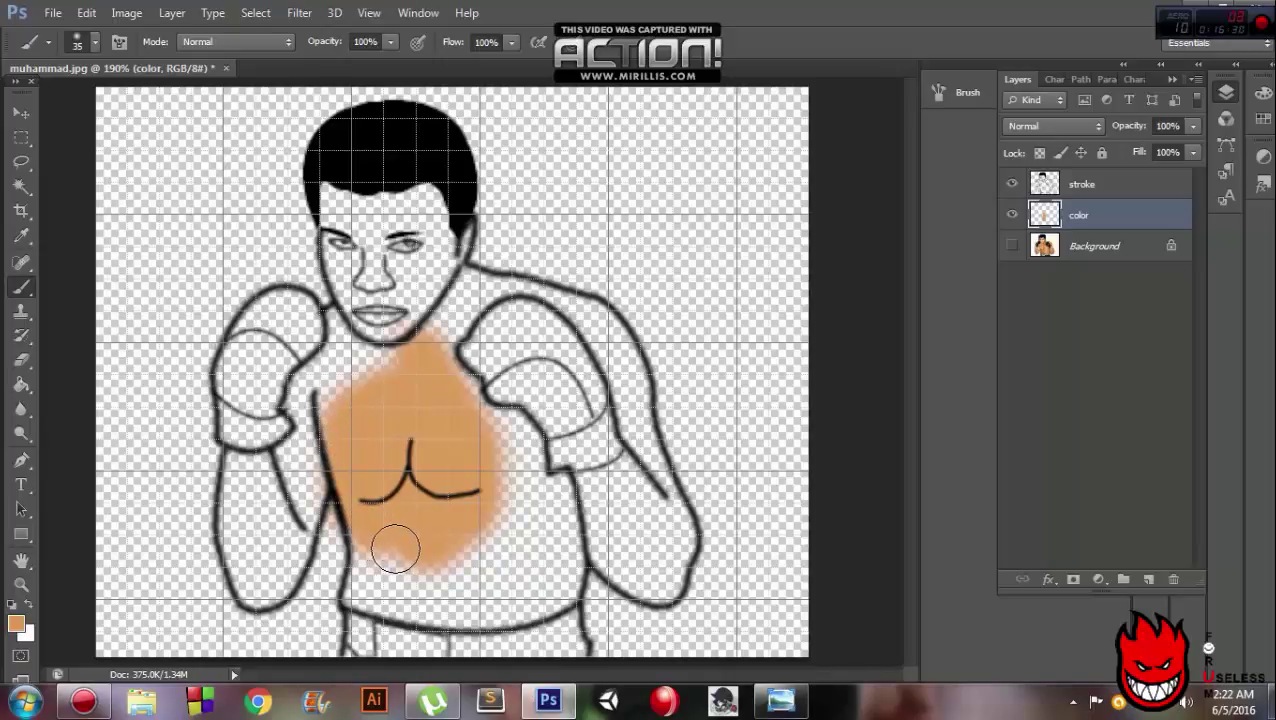
key("ctrl+z")
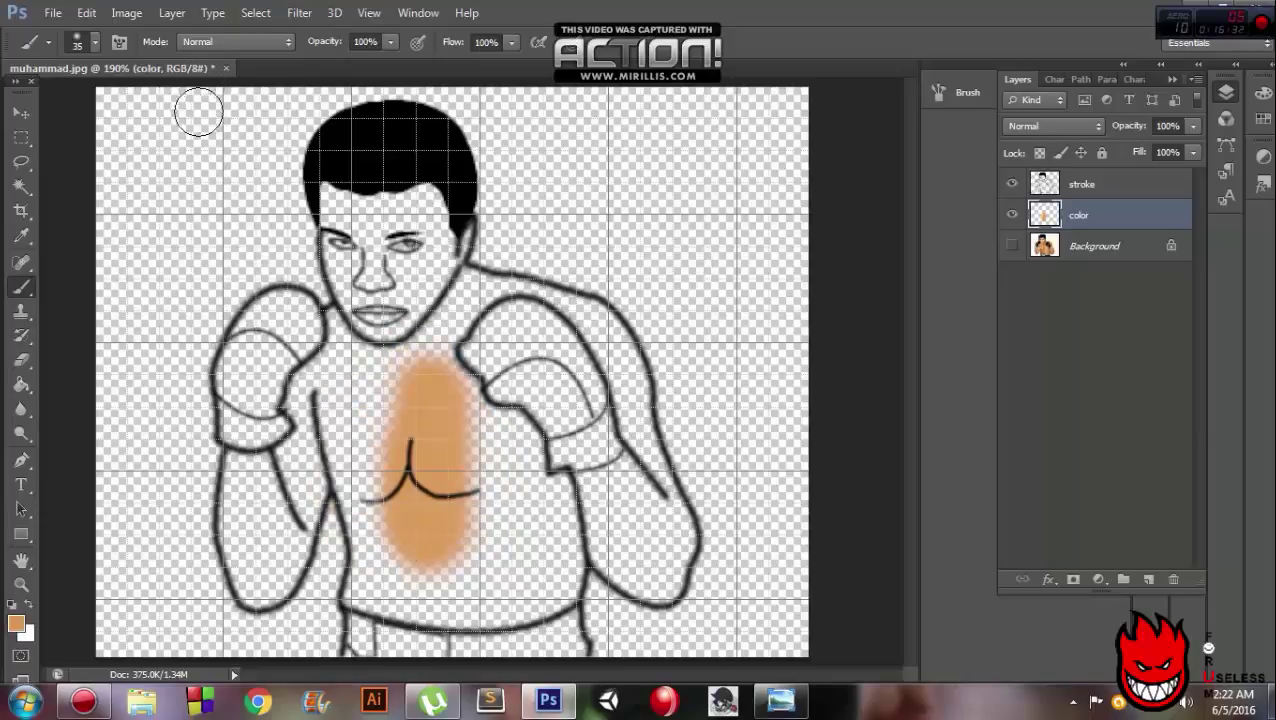
mouse_move(500, 560)
left_mouse_down()
mouse_move(456, 513)
mouse_move(399, 521)
mouse_move(436, 530)
mouse_move(444, 605)
mouse_move(356, 588)
mouse_move(364, 514)
mouse_move(339, 407)
mouse_move(427, 584)
mouse_move(496, 598)
mouse_move(545, 595)
mouse_move(550, 581)
mouse_move(478, 450)
mouse_move(543, 513)
mouse_move(389, 312)
left_mouse_up()
Step: Paint skin tone over the arm down to the lower arm
scroll(543, 513, "up", 3)
scroll(389, 312, "up", 5)
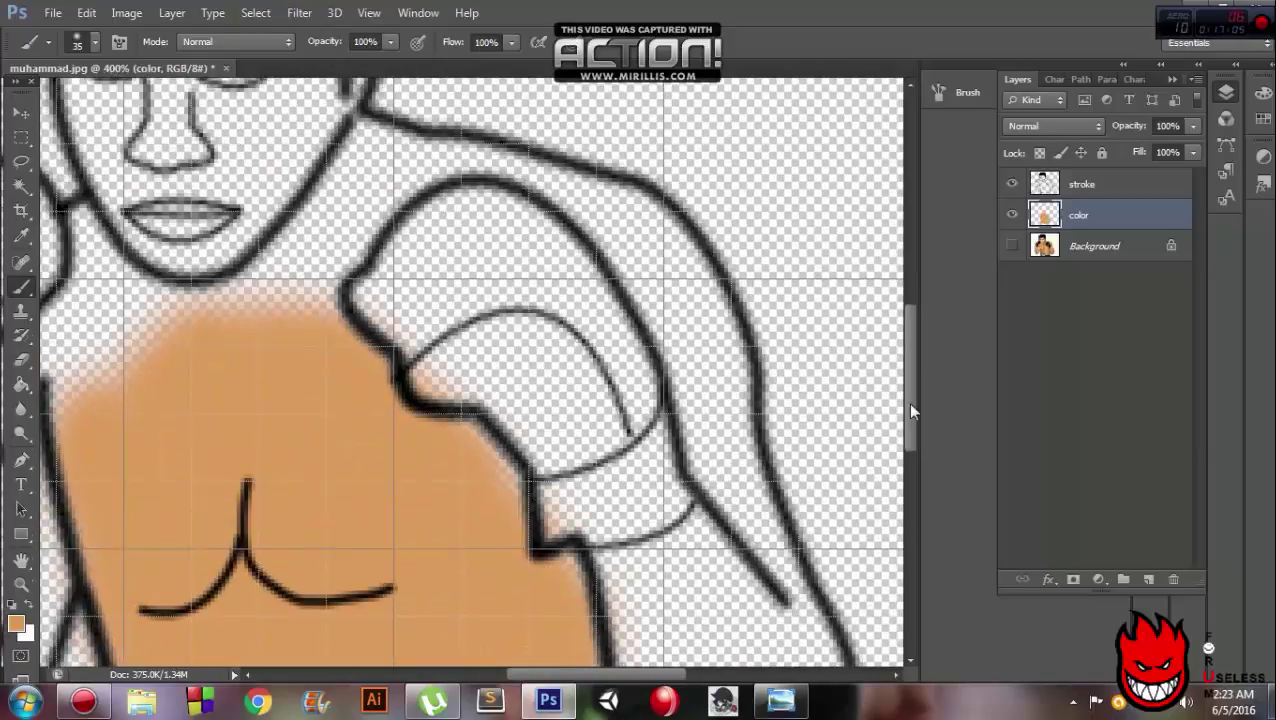
mouse_move(300, 364)
left_mouse_down()
mouse_move(375, 260)
mouse_move(607, 333)
mouse_move(672, 379)
mouse_move(702, 507)
mouse_move(658, 549)
mouse_move(669, 583)
mouse_move(735, 456)
mouse_move(769, 621)
left_mouse_up()
scroll(914, 441, "down", 5)
scroll(783, 570, "down", 3)
left_click_drag(797, 518, 770, 537)
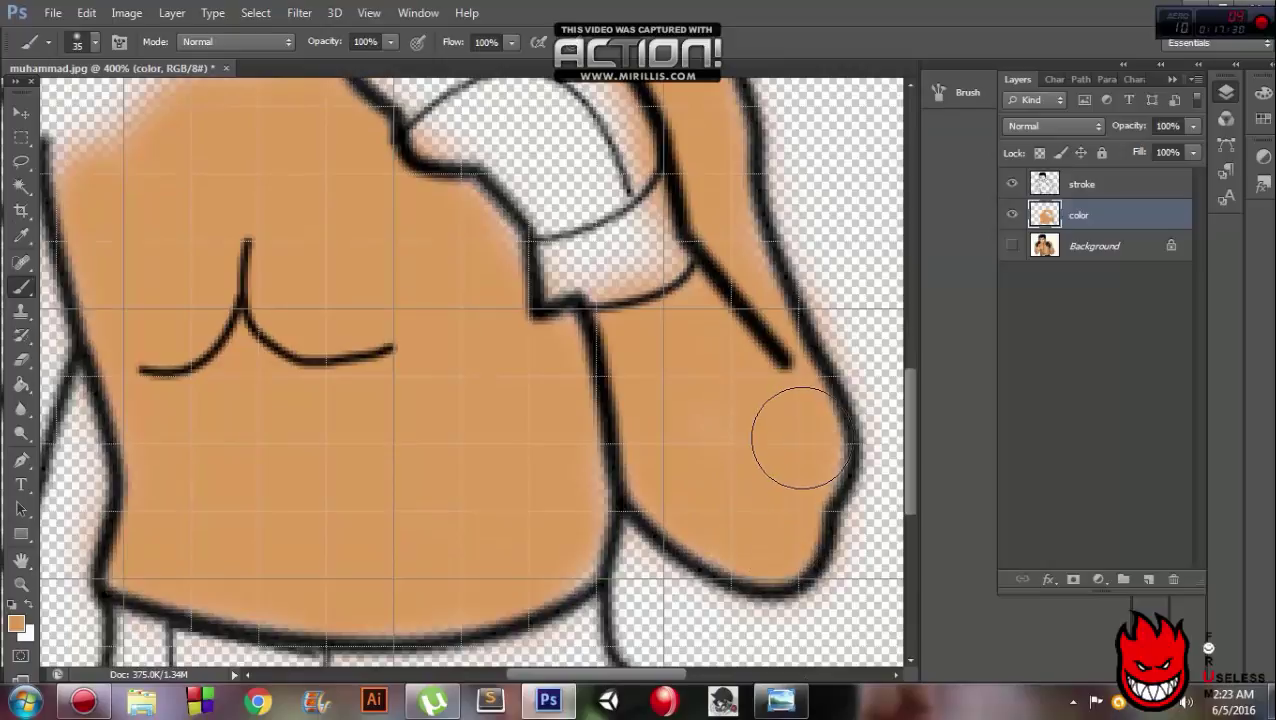
Step: Paint skin tone over the face, neck and remaining arm, then zoom out
scroll(908, 303, "up", 10)
scroll(908, 303, "left", 5)
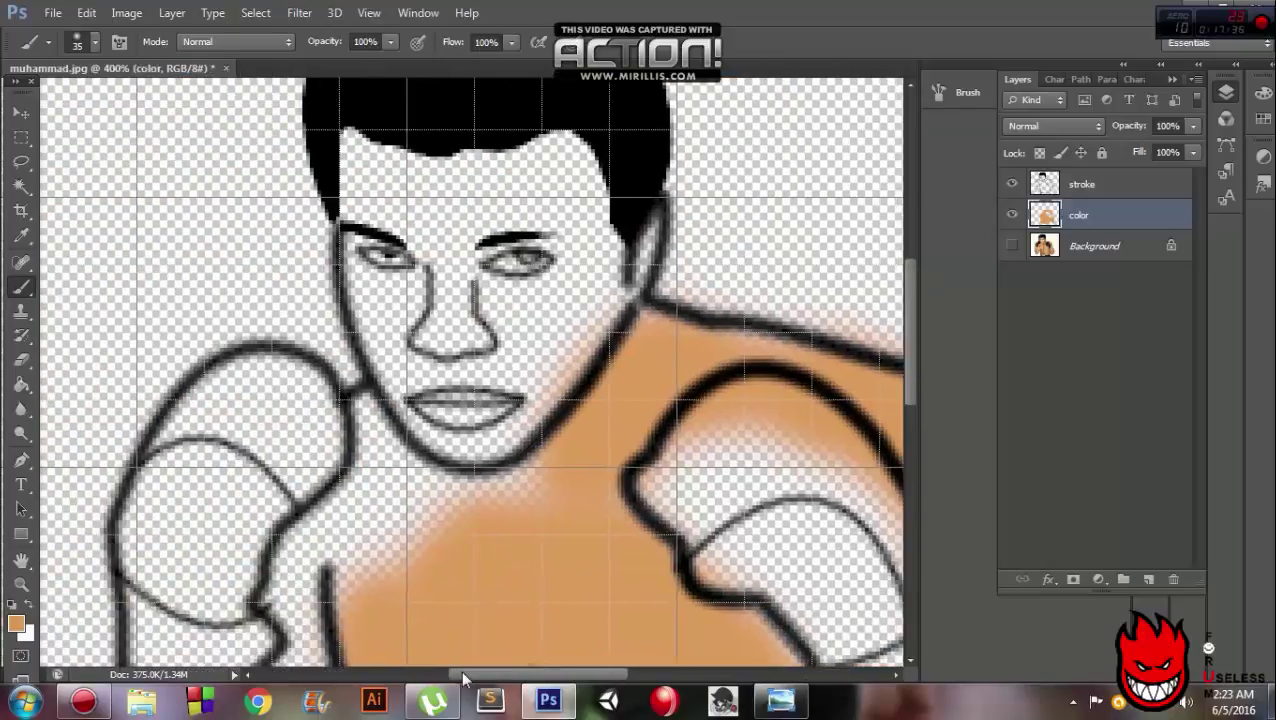
mouse_move(390, 120)
left_mouse_down()
mouse_move(360, 240)
mouse_move(400, 370)
mouse_move(505, 300)
mouse_move(560, 200)
mouse_move(630, 300)
mouse_move(600, 170)
left_mouse_up()
mouse_move(416, 551)
left_mouse_down()
mouse_move(300, 440)
mouse_move(280, 620)
left_mouse_up()
scroll(917, 321, "down", 8)
mouse_move(300, 220)
left_mouse_down()
mouse_move(260, 362)
mouse_move(171, 393)
mouse_move(194, 606)
mouse_move(251, 569)
mouse_move(257, 543)
left_mouse_up()
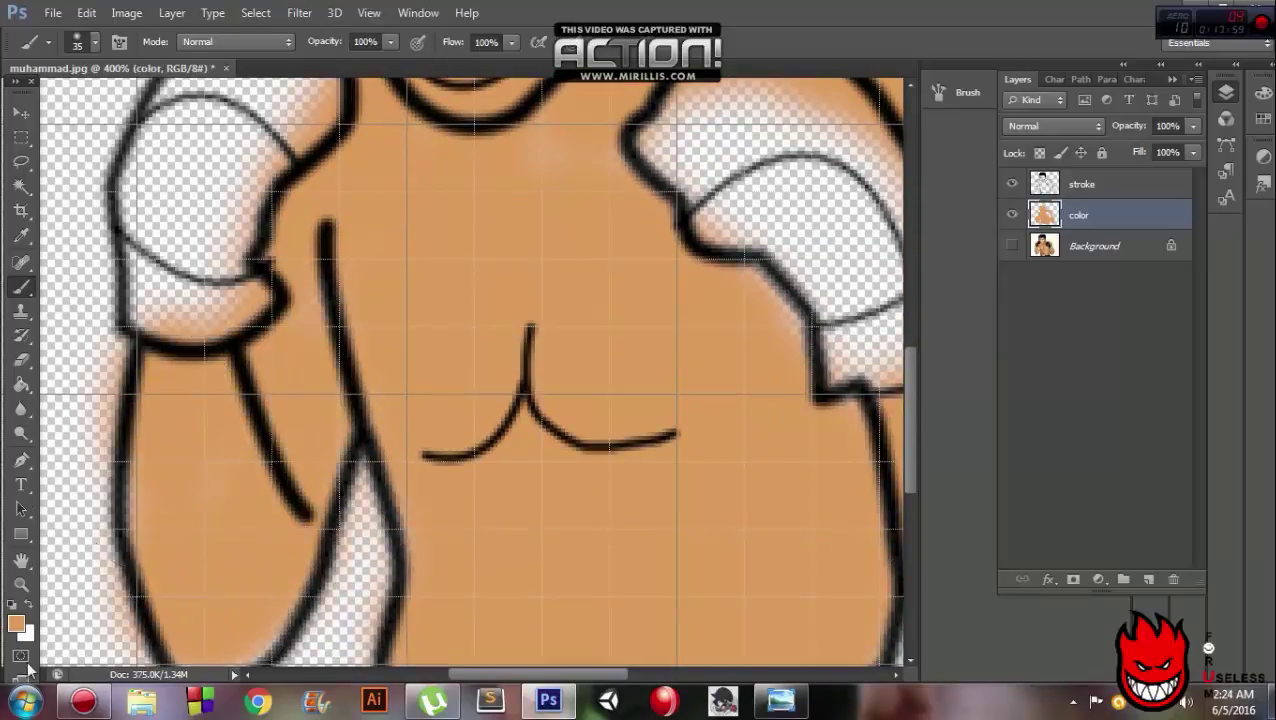
left_click(20, 584)
left_click(548, 42)
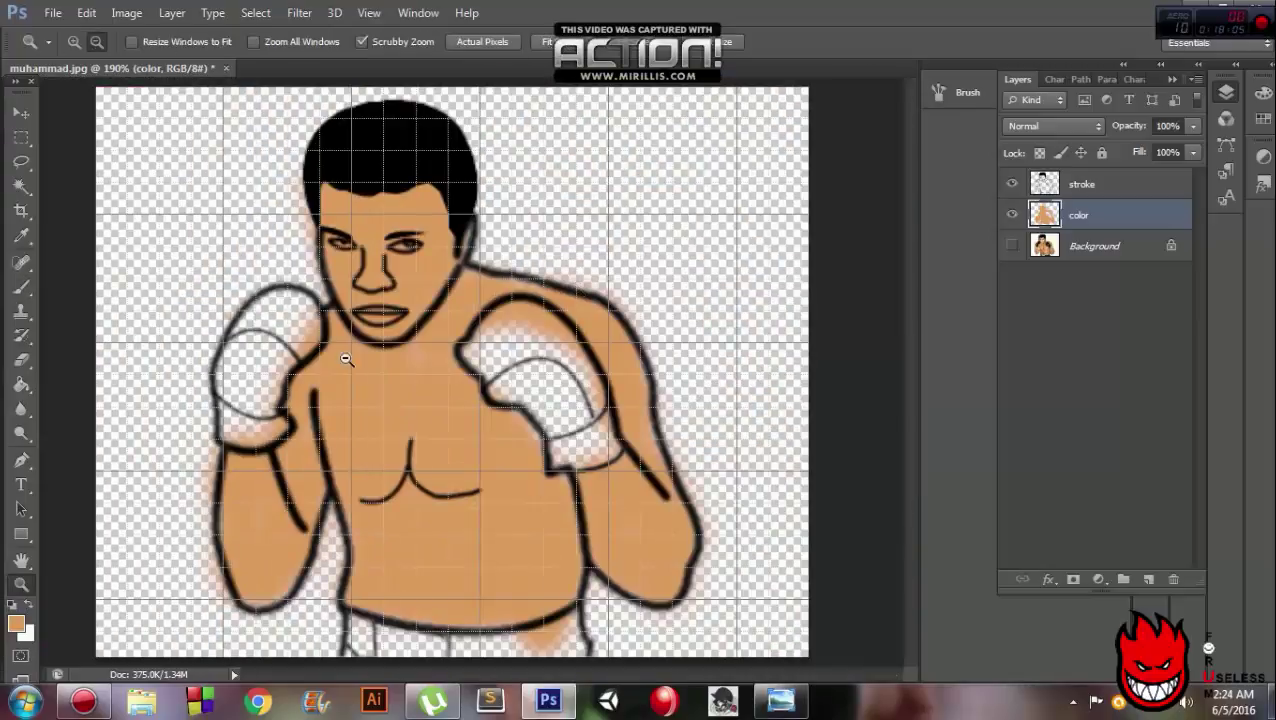
Step: Toggle the color layer and photo visibility to compare the painting
left_click(1008, 250)
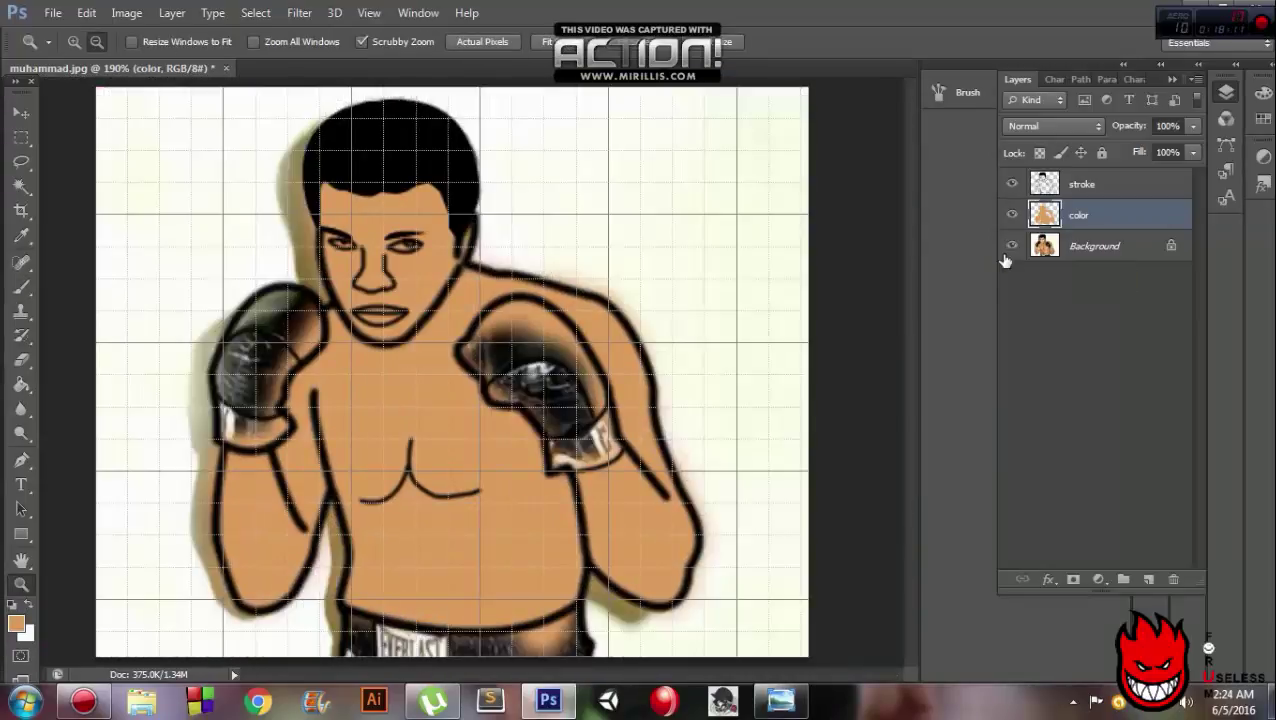
left_click(1008, 250)
left_click(1008, 250)
left_click(1011, 214)
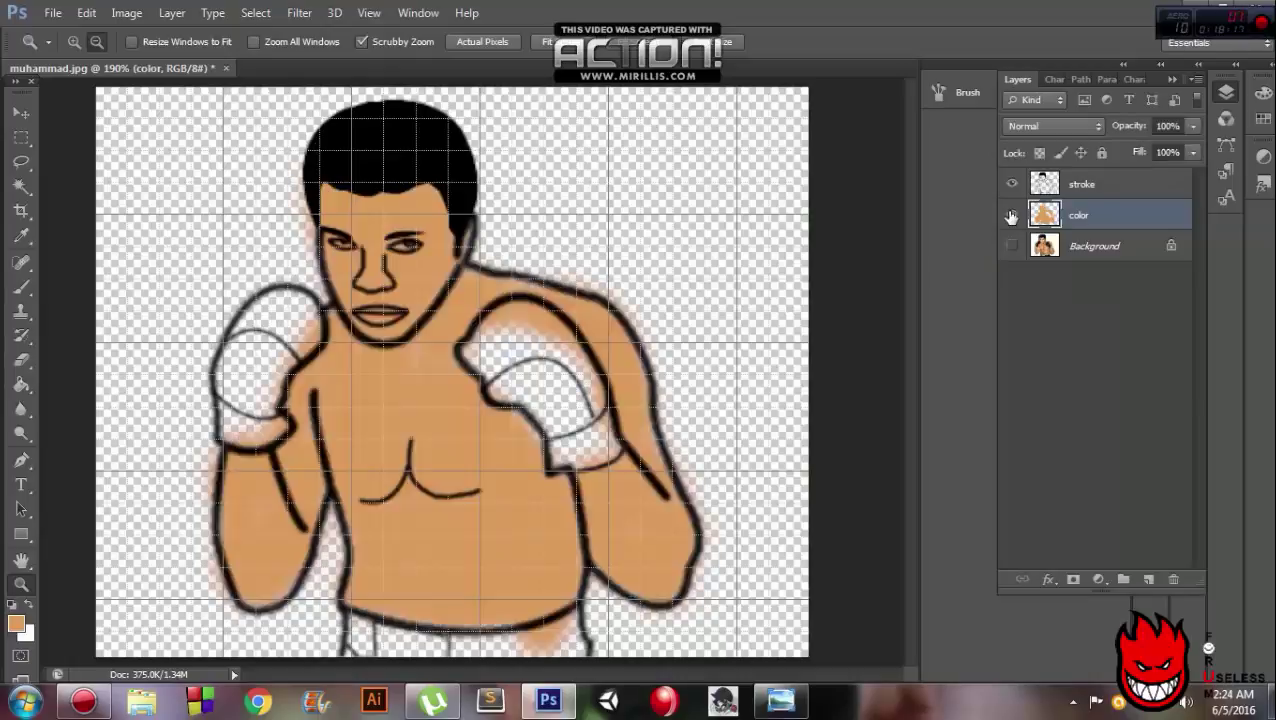
left_click(1011, 214)
left_click(1010, 248)
Step: Sample a pink lip colour from the photo and zoom in on the mouth
left_click(18, 624)
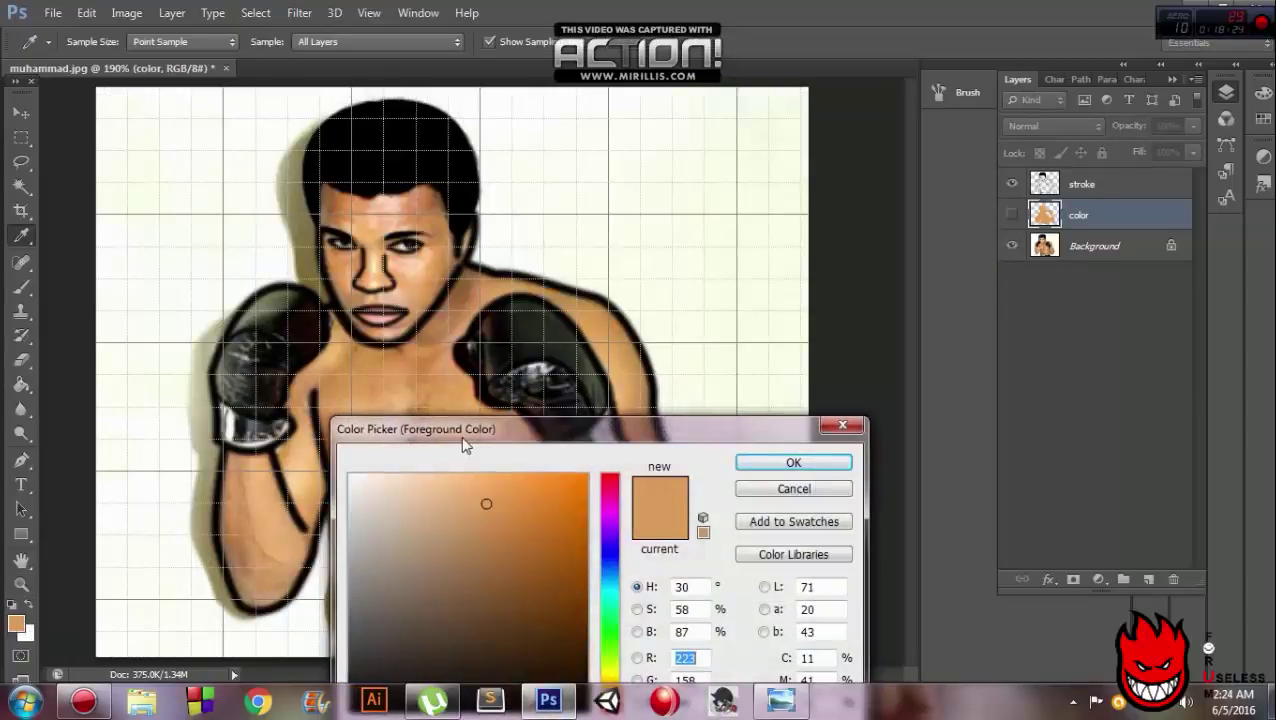
left_click_drag(462, 440, 214, 662)
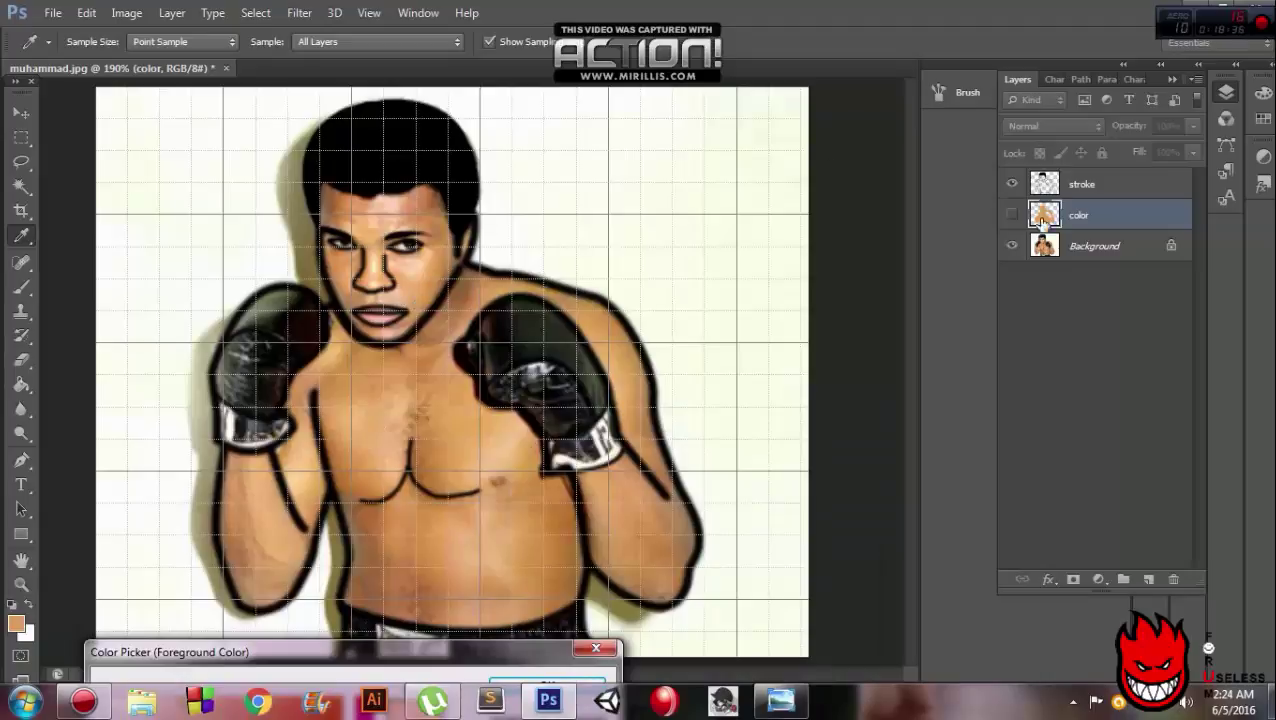
left_click_drag(590, 652, 590, 353)
left_click(604, 381)
key("z")
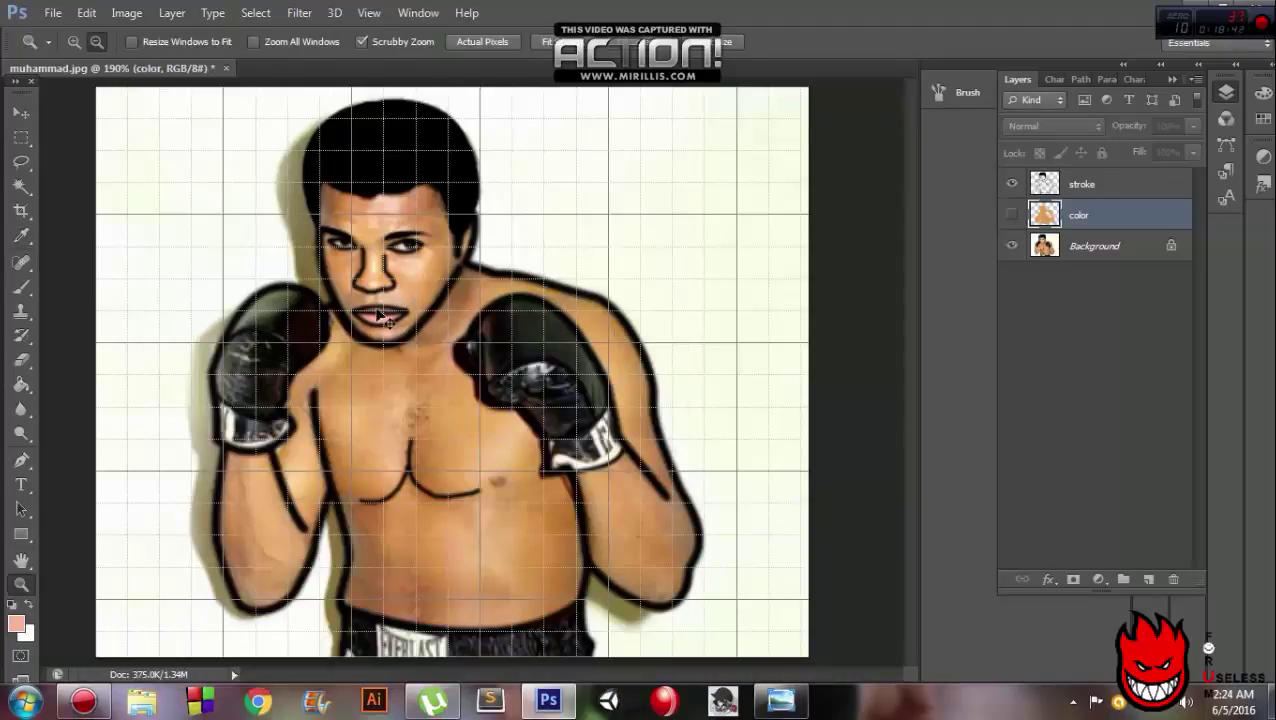
left_click_drag(385, 315, 410, 312)
left_click(1013, 217)
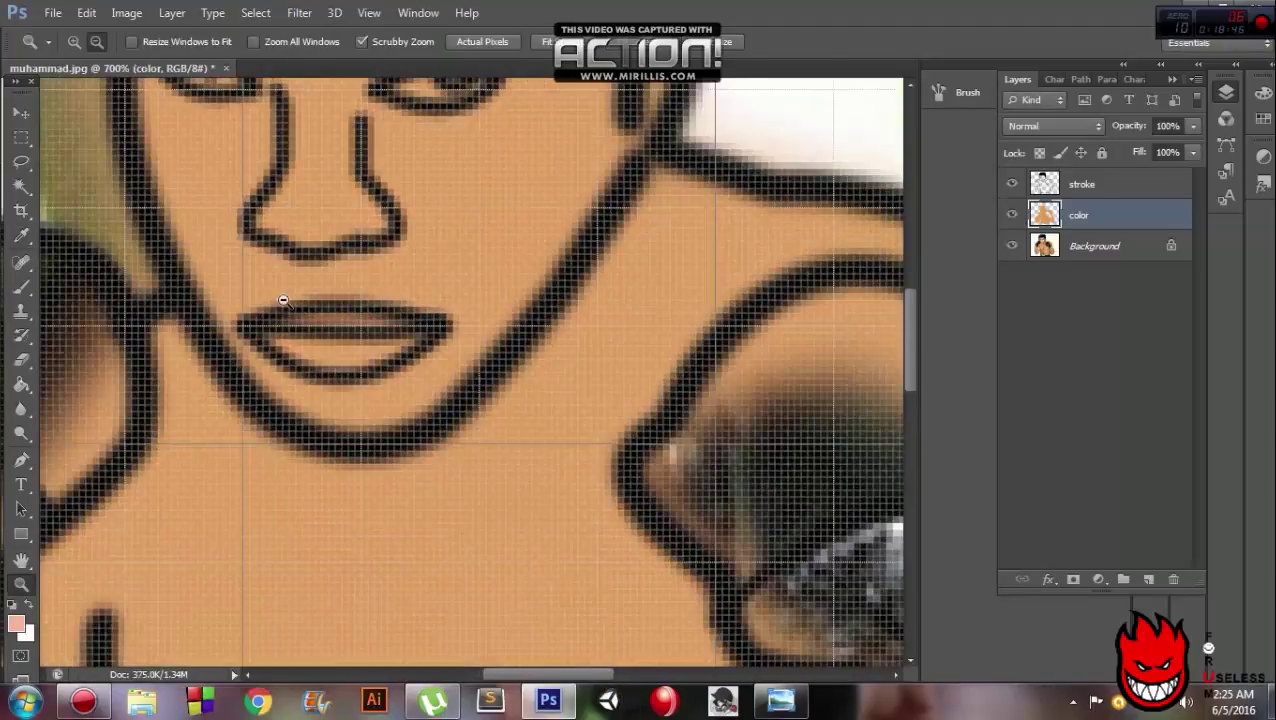
Step: Paint the lower lip pink with the ordinary Brush tool
right_click(25, 290)
left_click(100, 280)
mouse_move(283, 331)
left_mouse_down()
mouse_move(313, 322)
mouse_move(336, 344)
left_mouse_up()
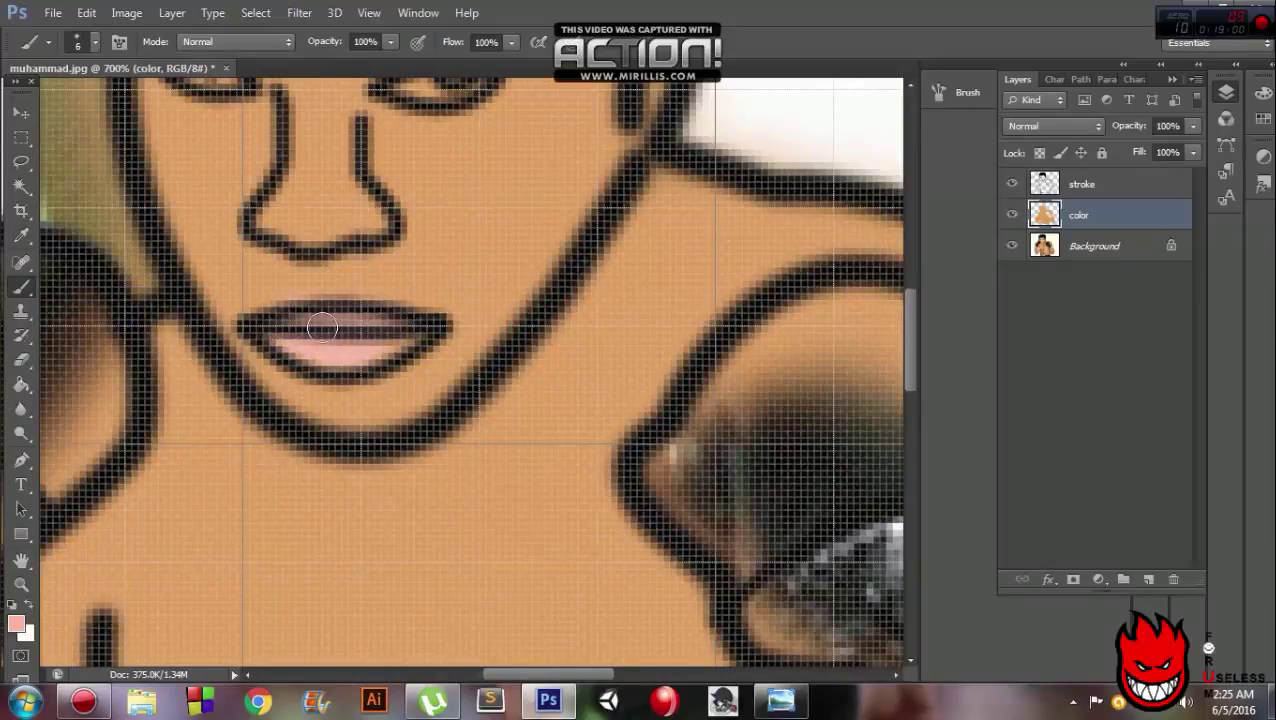
scroll(912, 328, "up", 5)
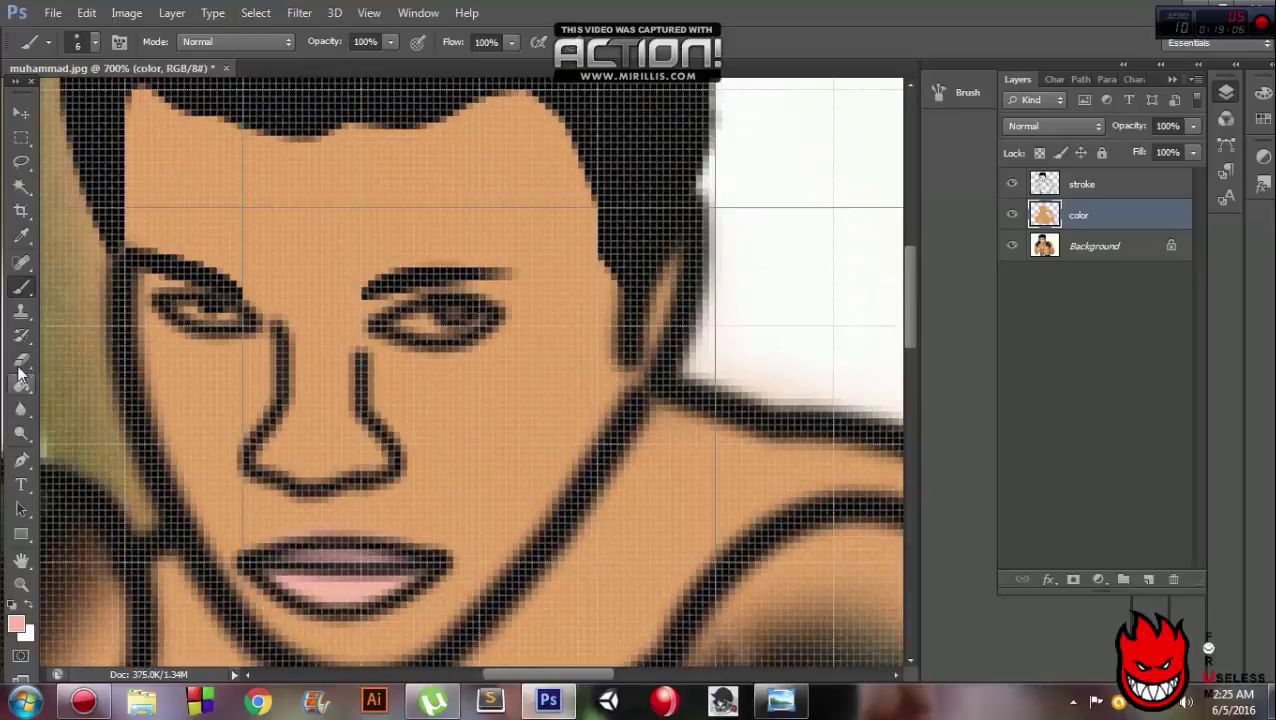
Step: Set the foreground colour to white for the eye whites
left_click(26, 632)
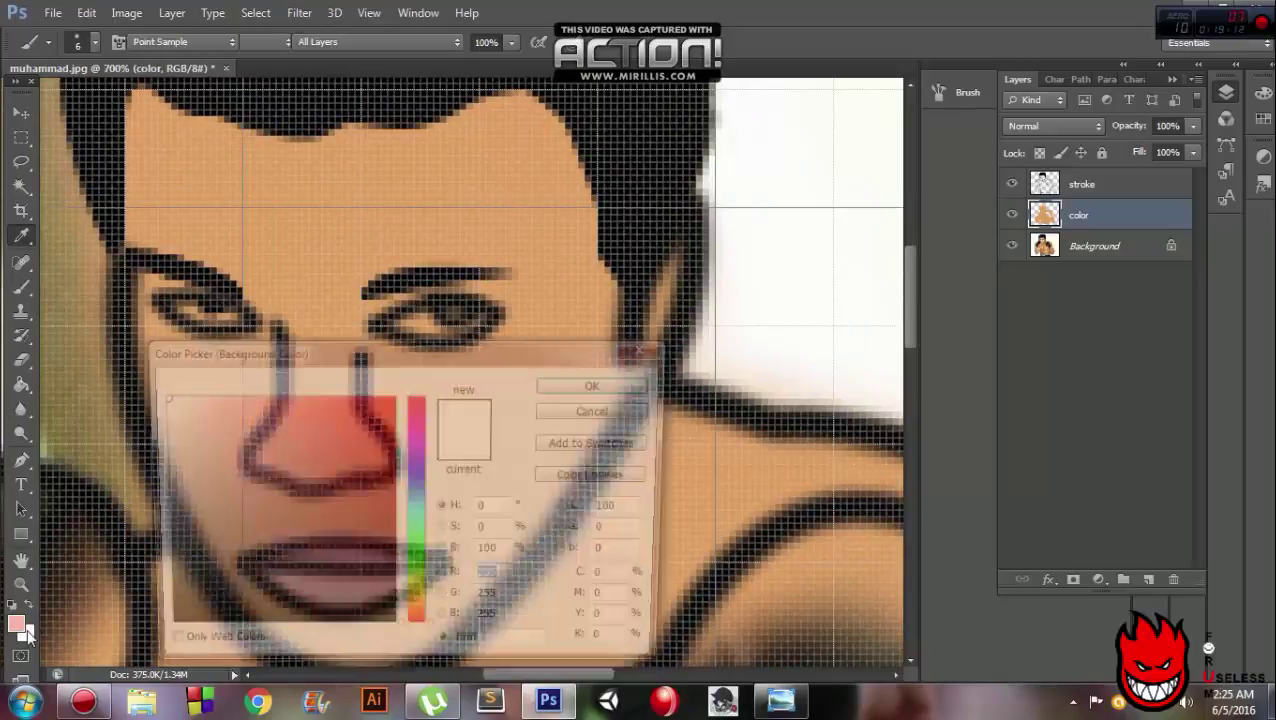
key("Escape")
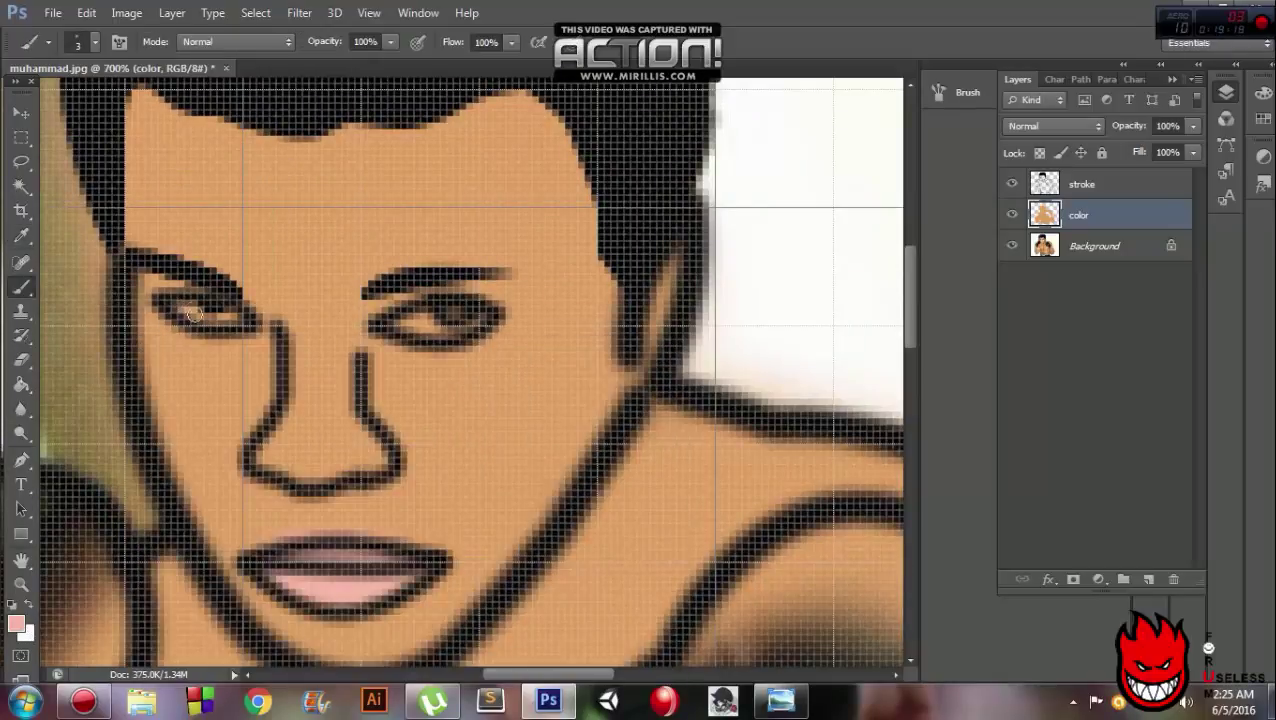
left_click(18, 626)
left_click(160, 400)
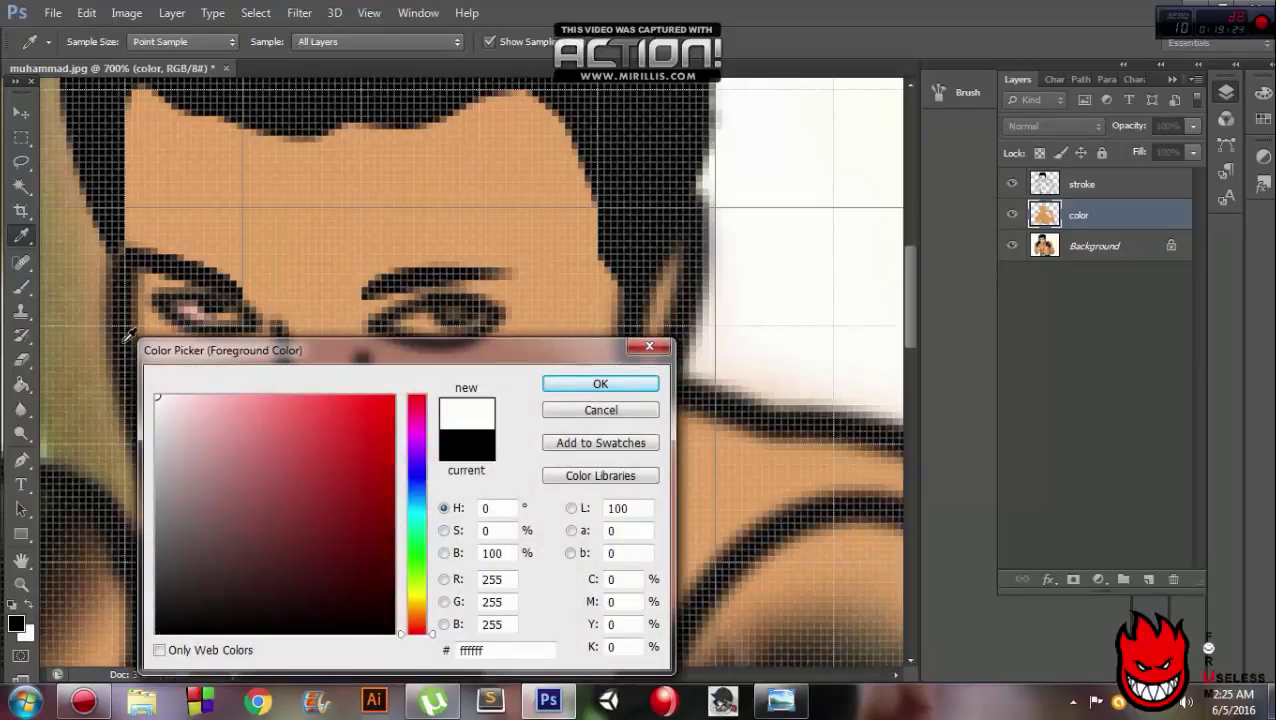
key("Return")
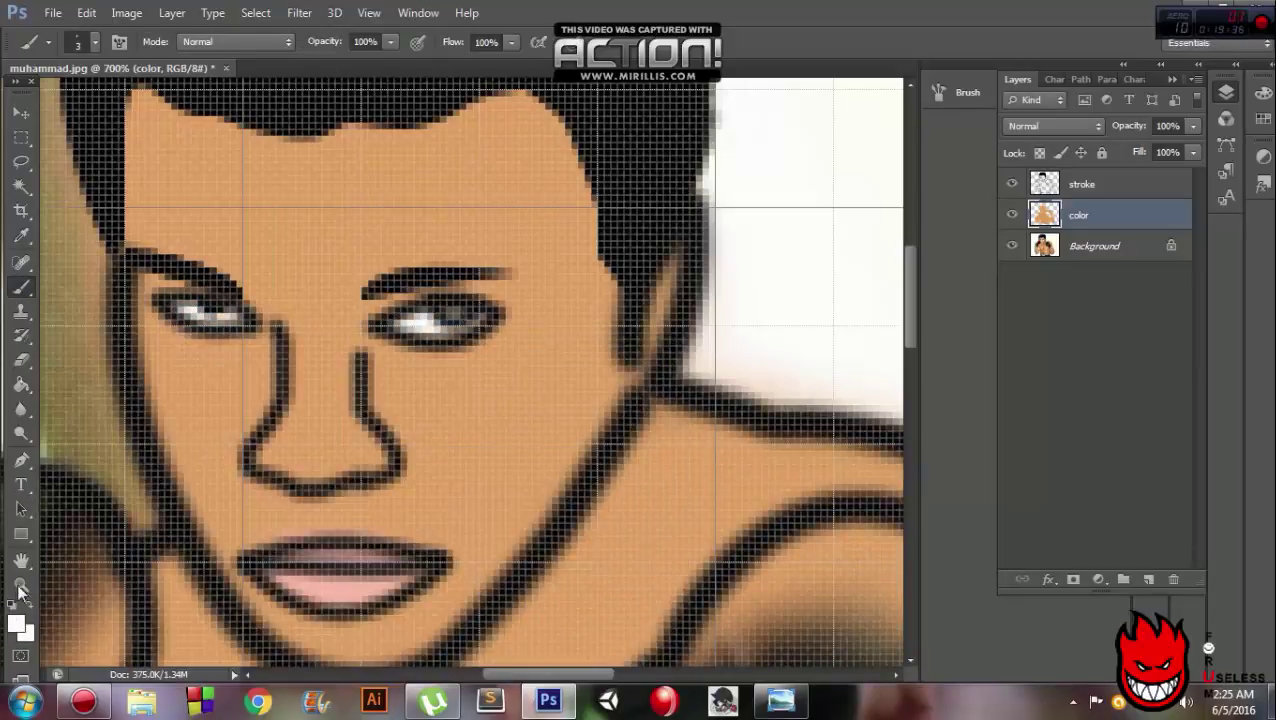
Step: Reset the foreground colour to black and zoom out to the whole boxer
left_click(16, 622)
left_click(162, 648)
key("Return")
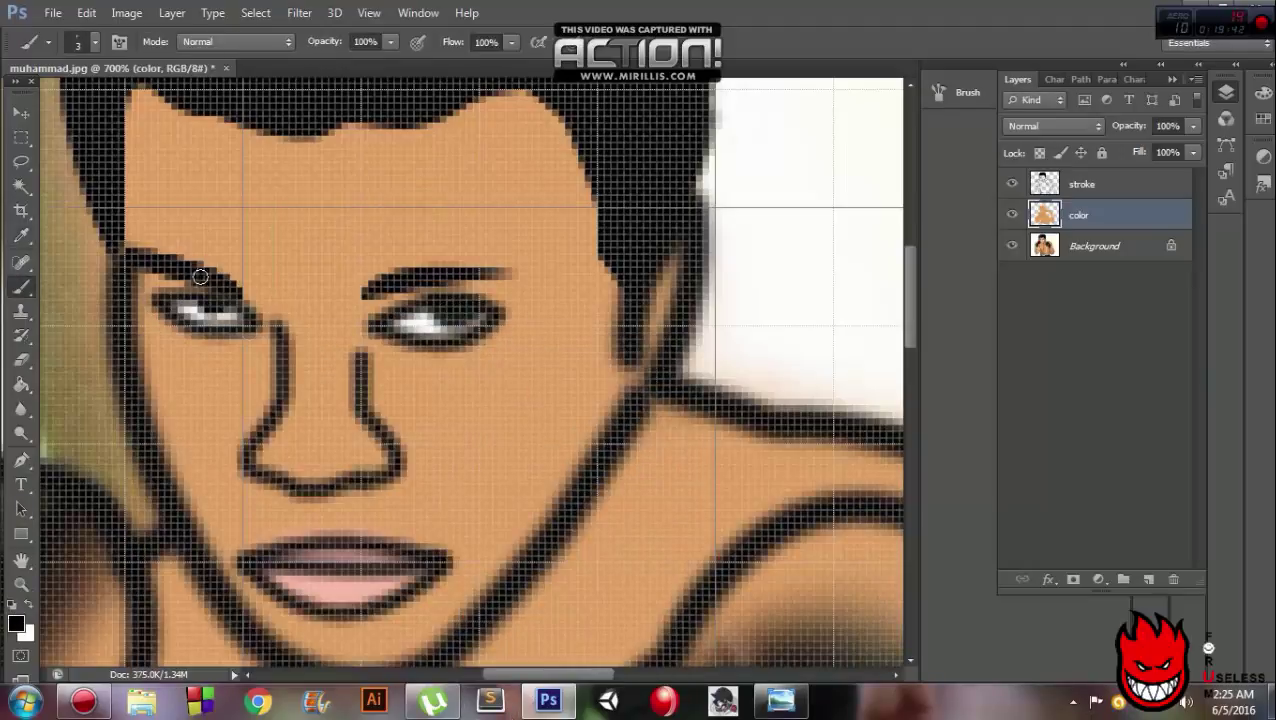
left_click(21, 585)
left_click_drag(620, 338, 540, 338)
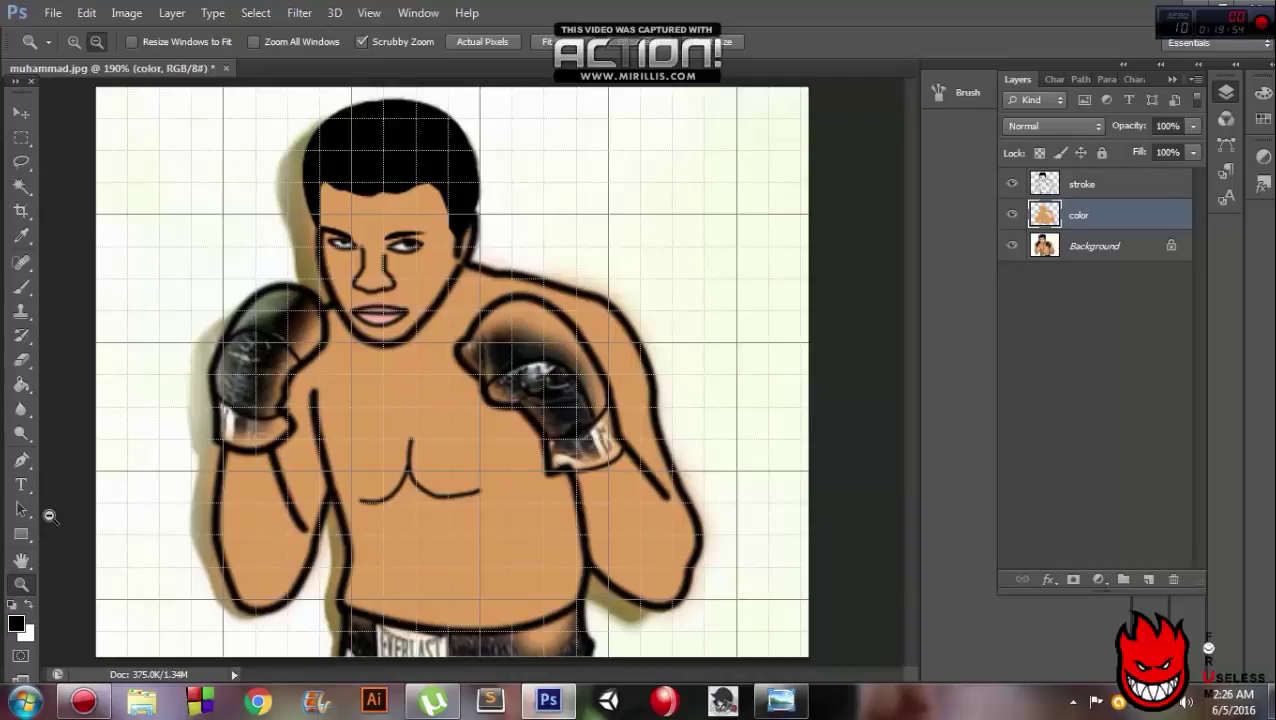
Step: Set the foreground to red and paint the left glove with the paintbrush
left_click(16, 622)
type("100")
key("Return")
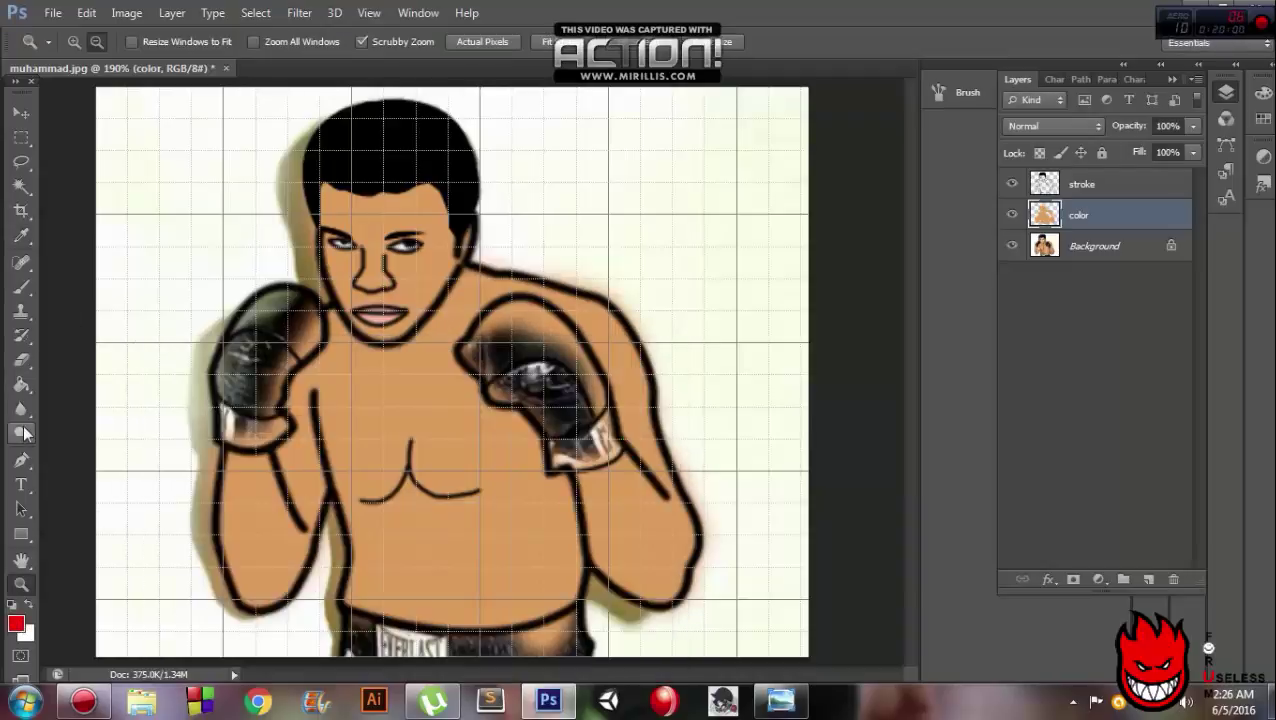
right_click(21, 287)
left_click(95, 279)
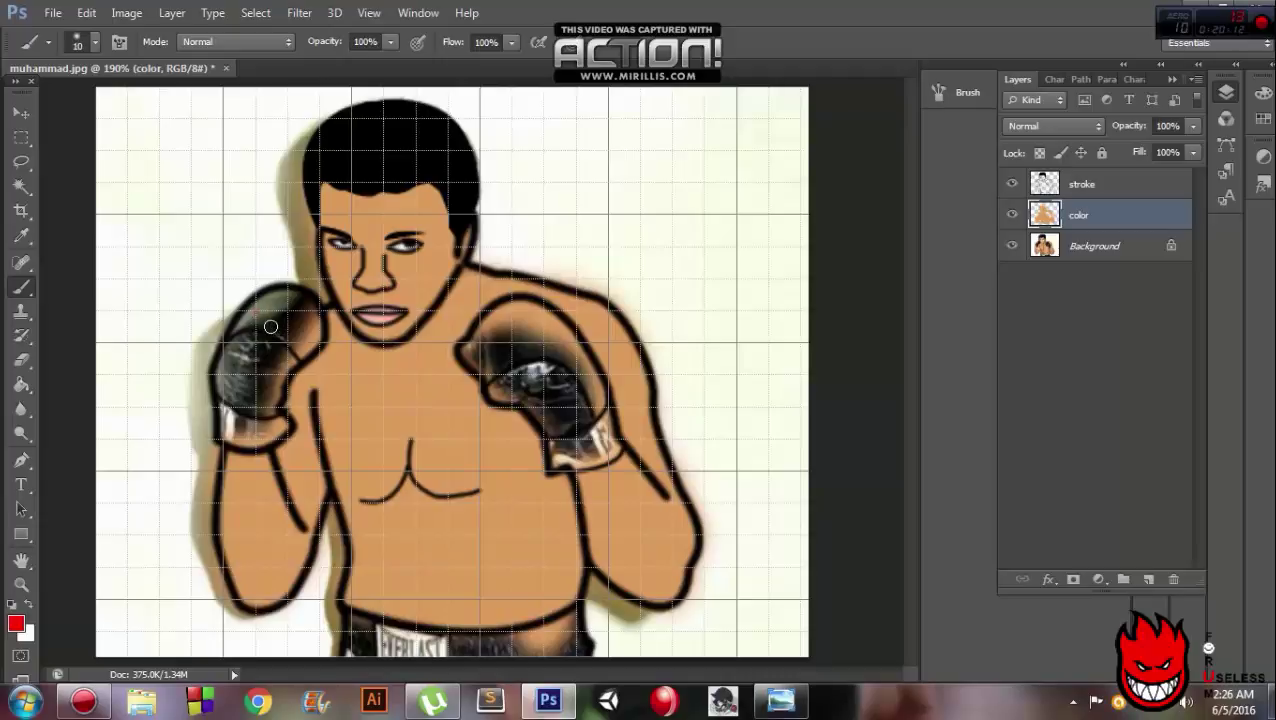
mouse_move(270, 327)
left_mouse_down()
mouse_move(250, 370)
mouse_move(208, 387)
mouse_move(295, 490)
mouse_move(378, 283)
mouse_move(330, 225)
mouse_move(240, 230)
mouse_move(300, 318)
left_mouse_up()
Step: Shrink the brush and paint the right glove red
scroll(251, 365, "up", 3)
key("bracketleft")
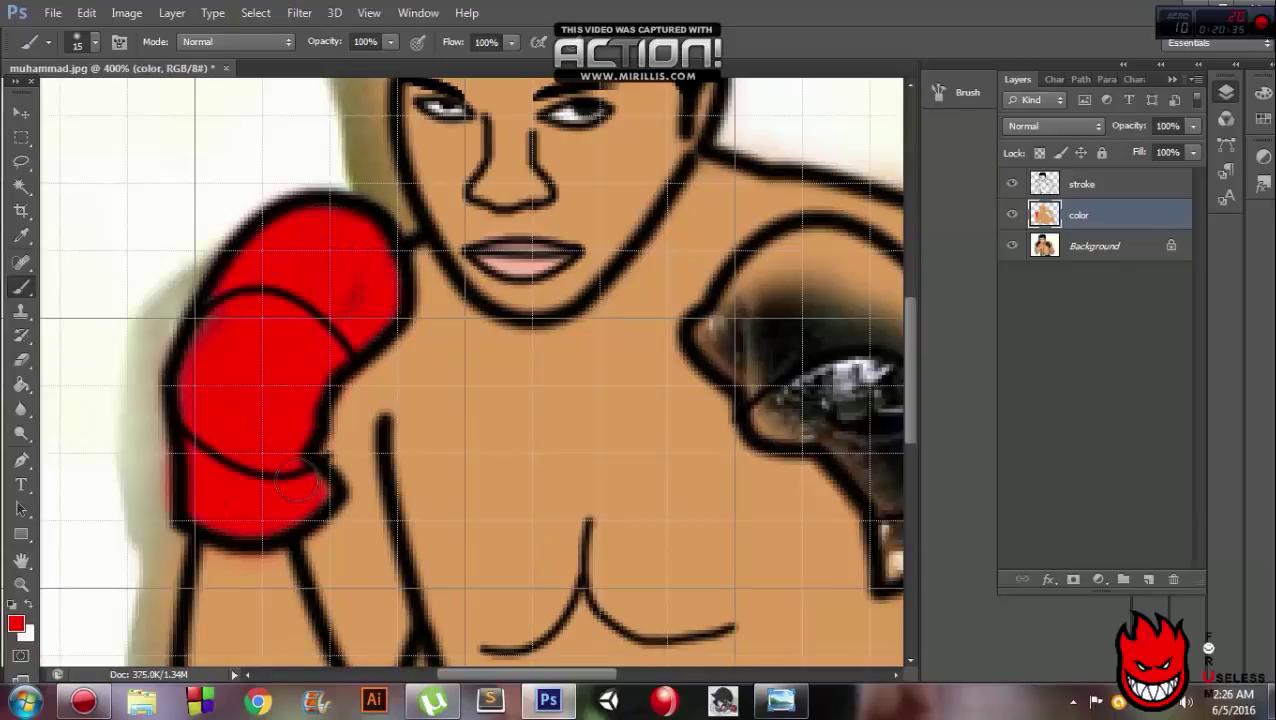
left_click_drag(453, 676, 523, 676)
mouse_move(456, 419)
left_mouse_down()
mouse_move(336, 328)
mouse_move(416, 251)
mouse_move(493, 256)
mouse_move(600, 390)
mouse_move(535, 356)
mouse_move(456, 285)
mouse_move(445, 366)
mouse_move(373, 362)
mouse_move(419, 419)
mouse_move(498, 450)
mouse_move(531, 497)
mouse_move(575, 456)
mouse_move(530, 535)
mouse_move(568, 565)
left_mouse_up()
scroll(608, 568, "left", 5)
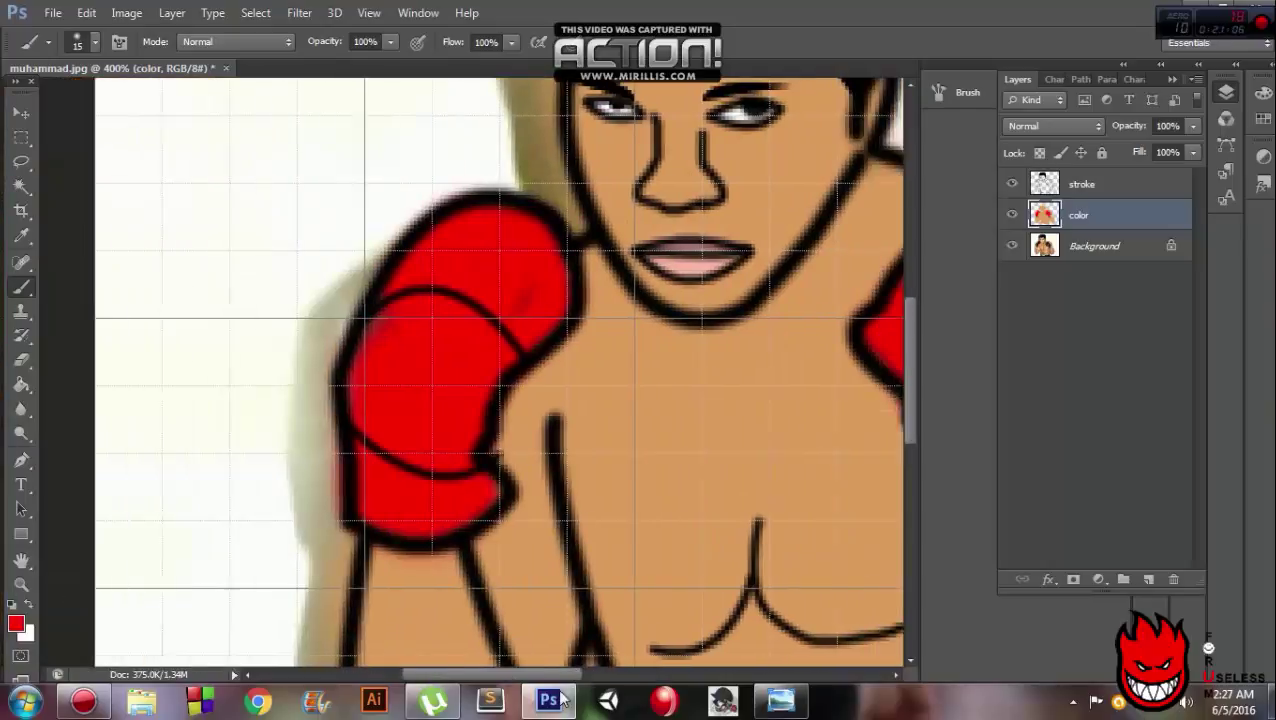
Step: Paint white cuffs on the right and left gloves with a smaller brush
left_click(15, 624)
left_click(598, 385)
scroll(351, 472, "right", 5)
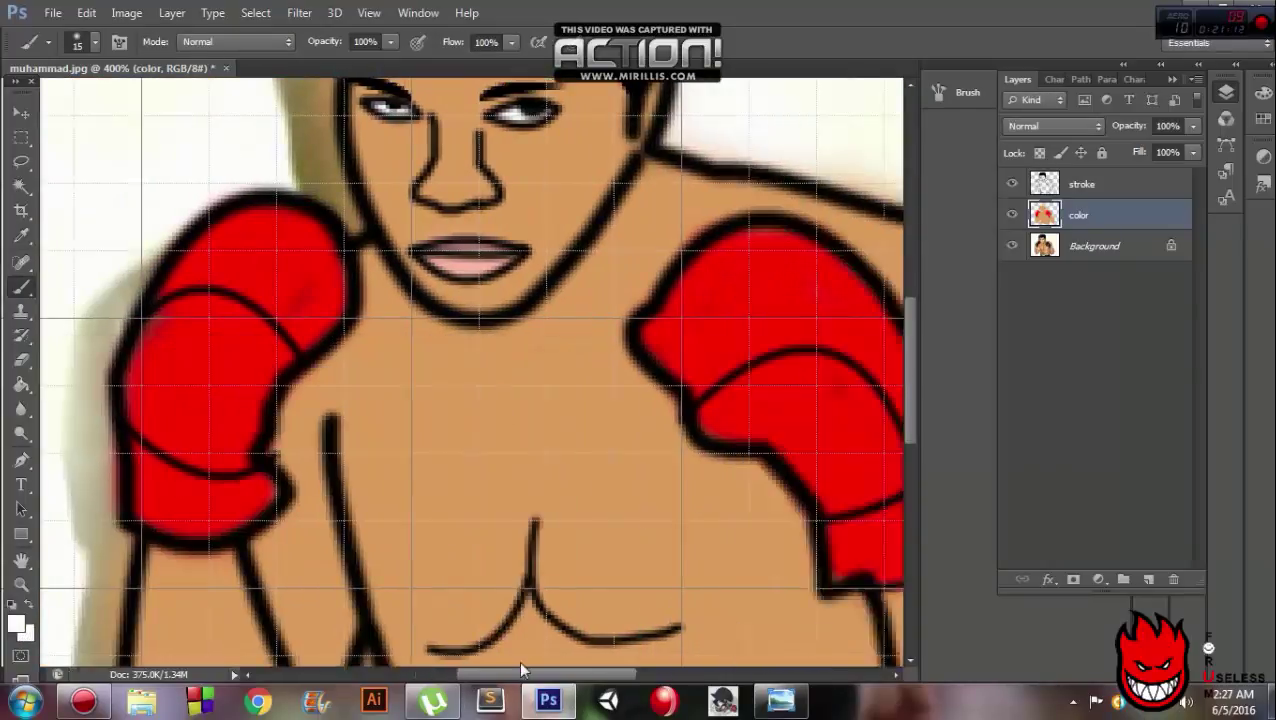
mouse_move(808, 466)
left_mouse_down()
mouse_move(829, 533)
mouse_move(839, 492)
left_mouse_up()
key("bracketleft")
key("bracketleft")
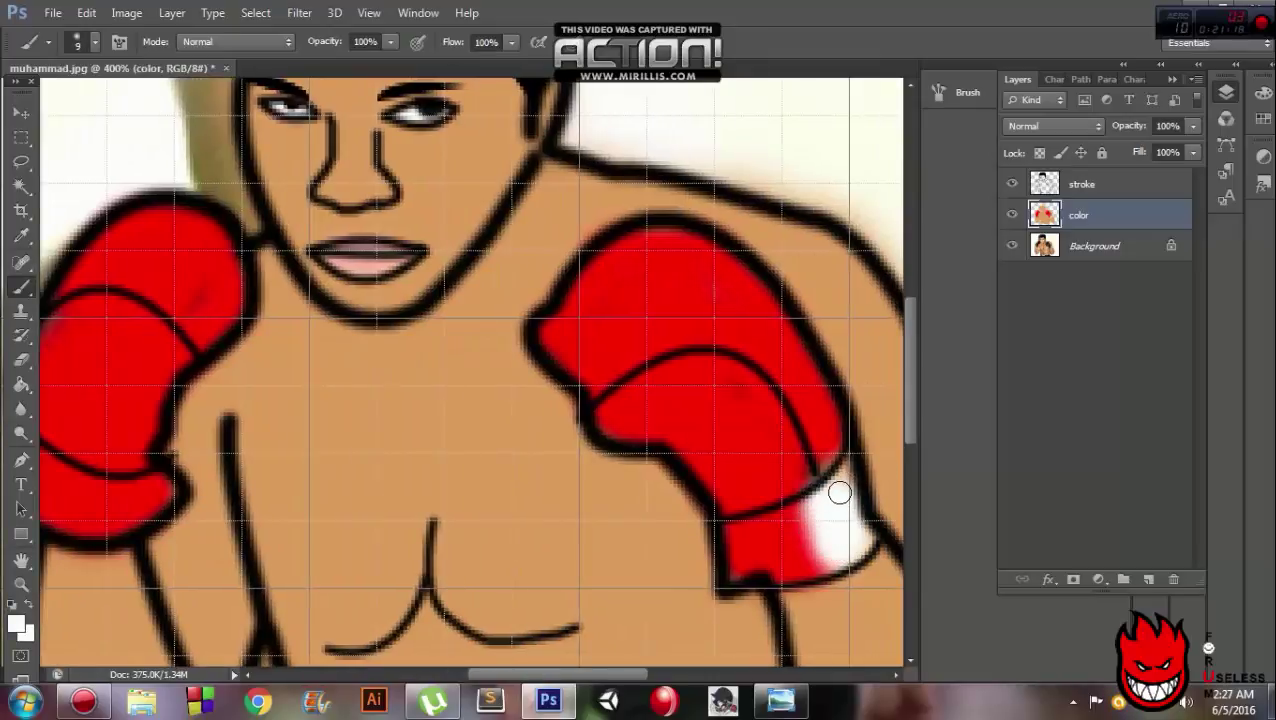
left_click_drag(643, 681, 598, 681)
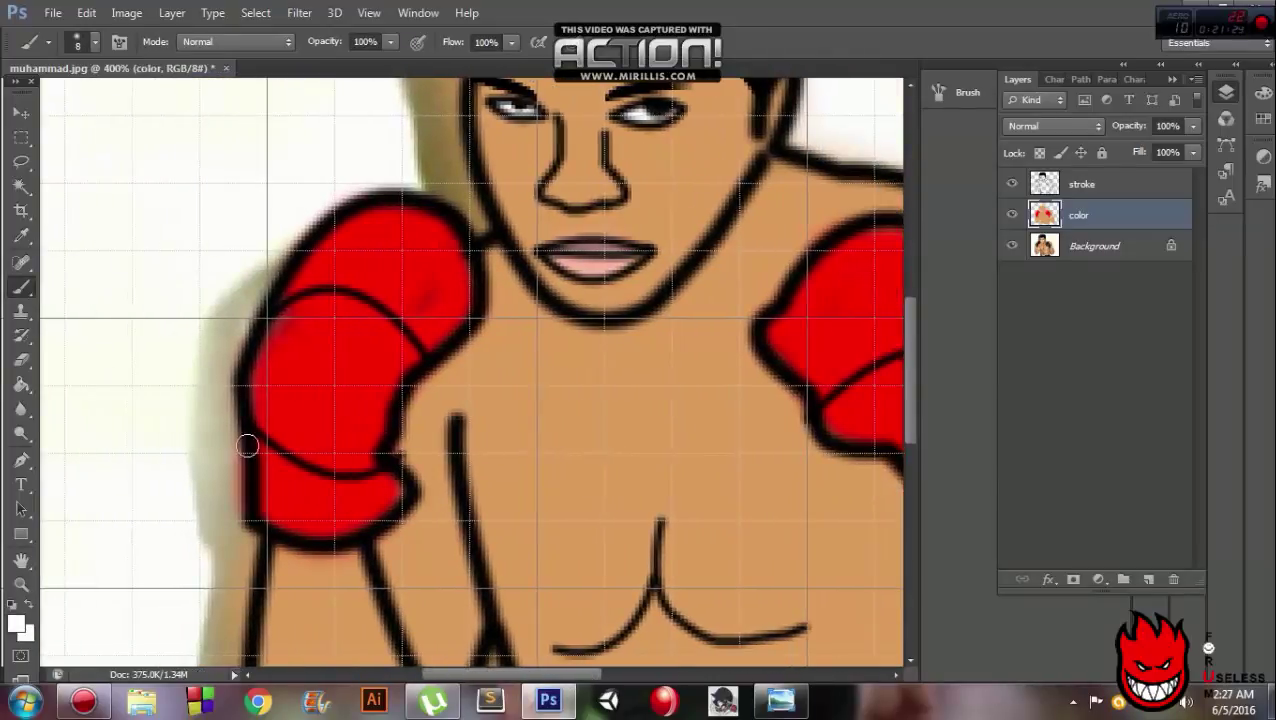
mouse_move(256, 442)
left_mouse_down()
mouse_move(264, 505)
mouse_move(287, 492)
mouse_move(276, 478)
mouse_move(288, 524)
left_mouse_up()
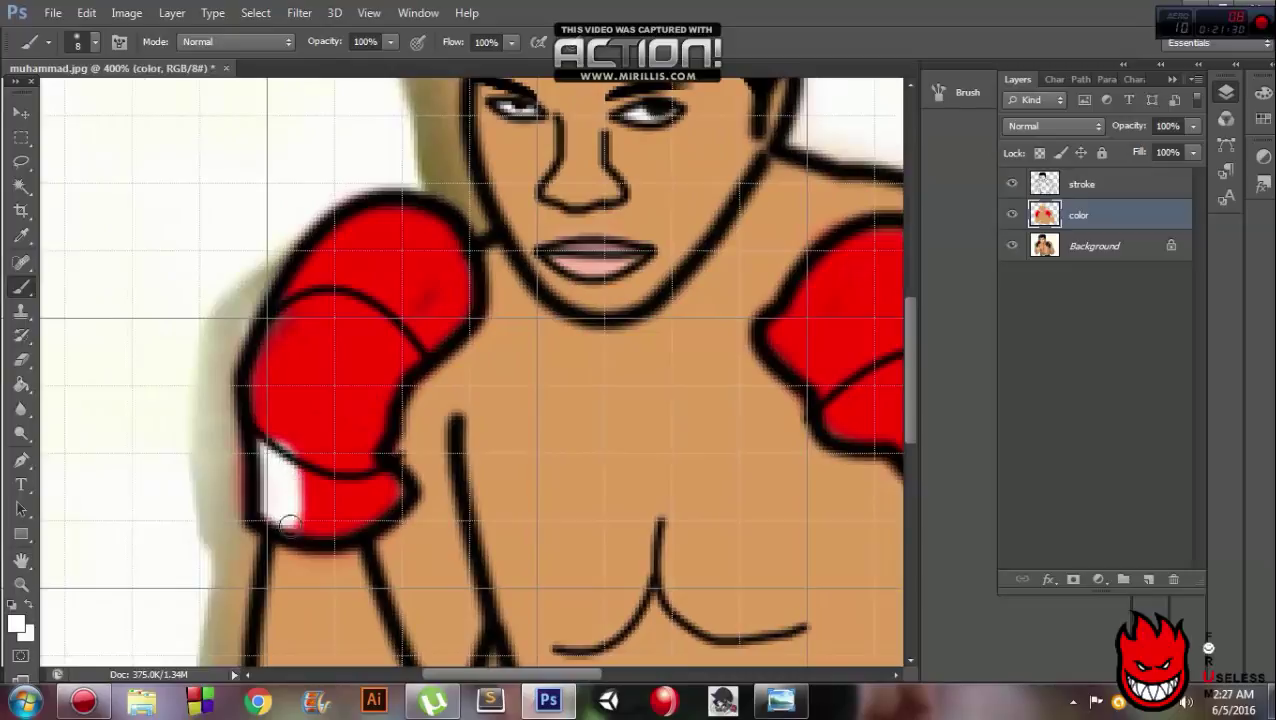
left_click_drag(449, 679, 522, 679)
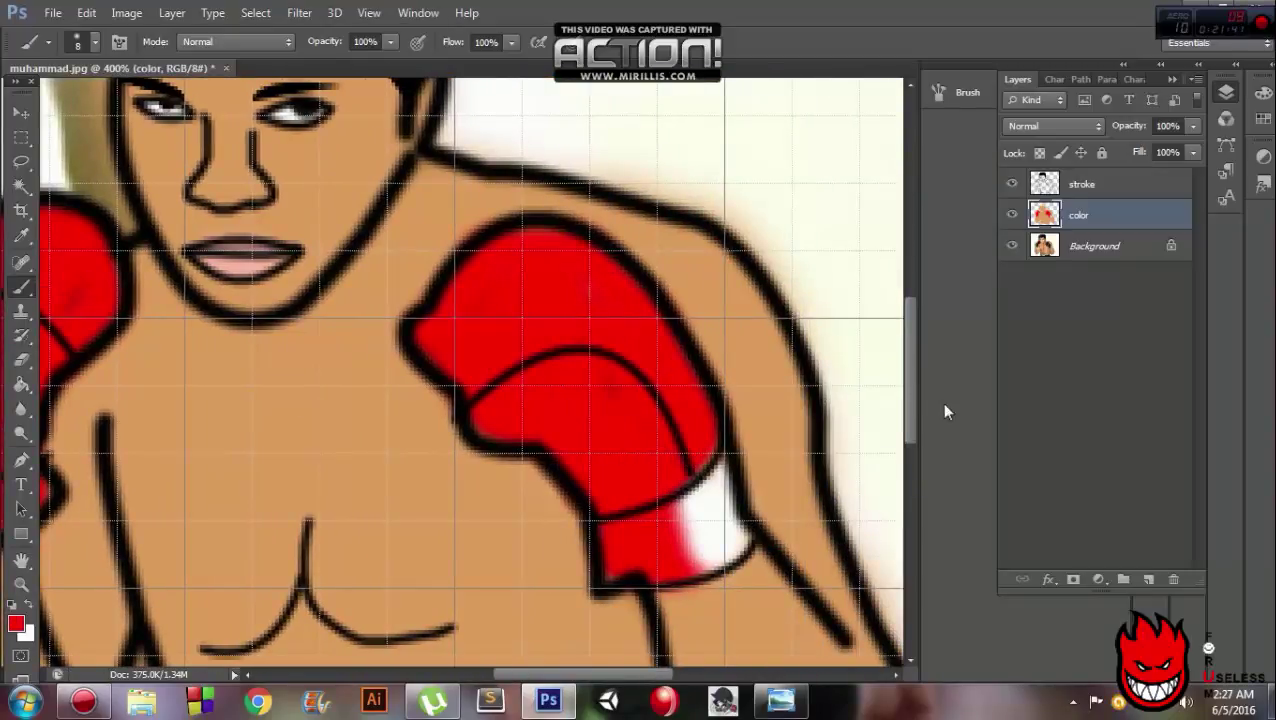
left_click_drag(911, 405, 913, 515)
left_click(15, 624)
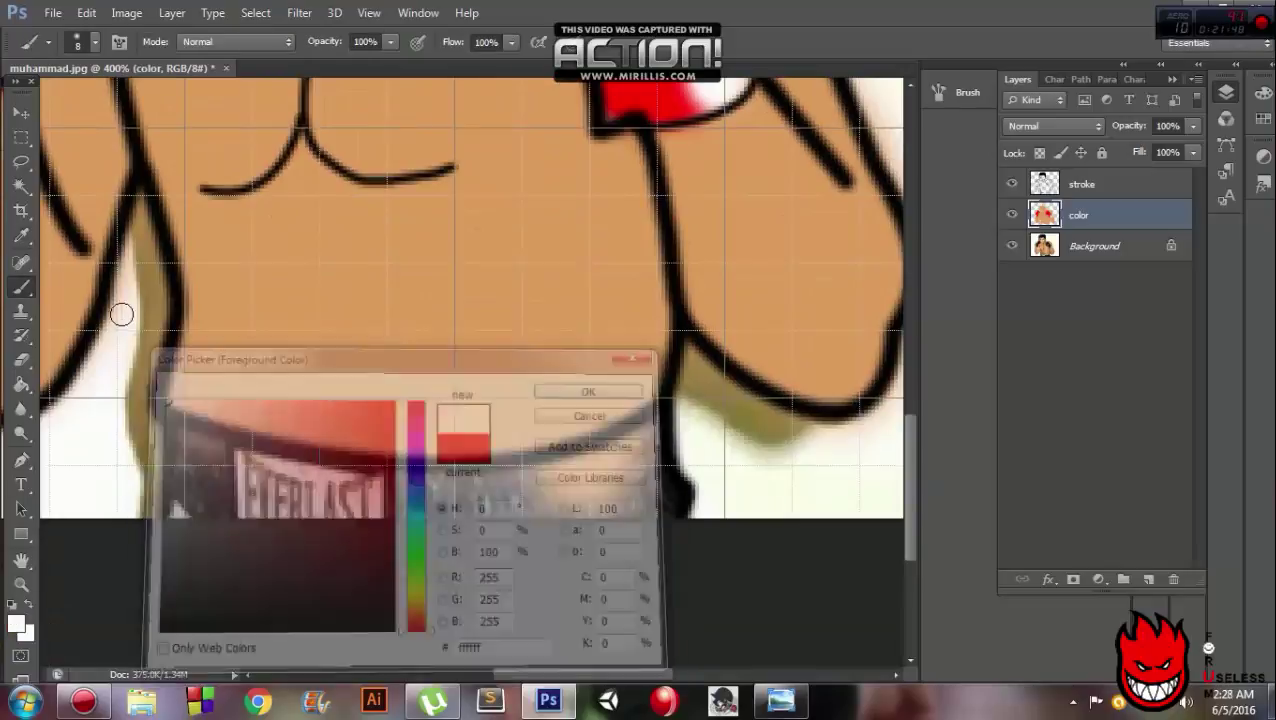
Step: Hide the Background, brush a white waistband patch, and pick a deep blue
left_click(1011, 245)
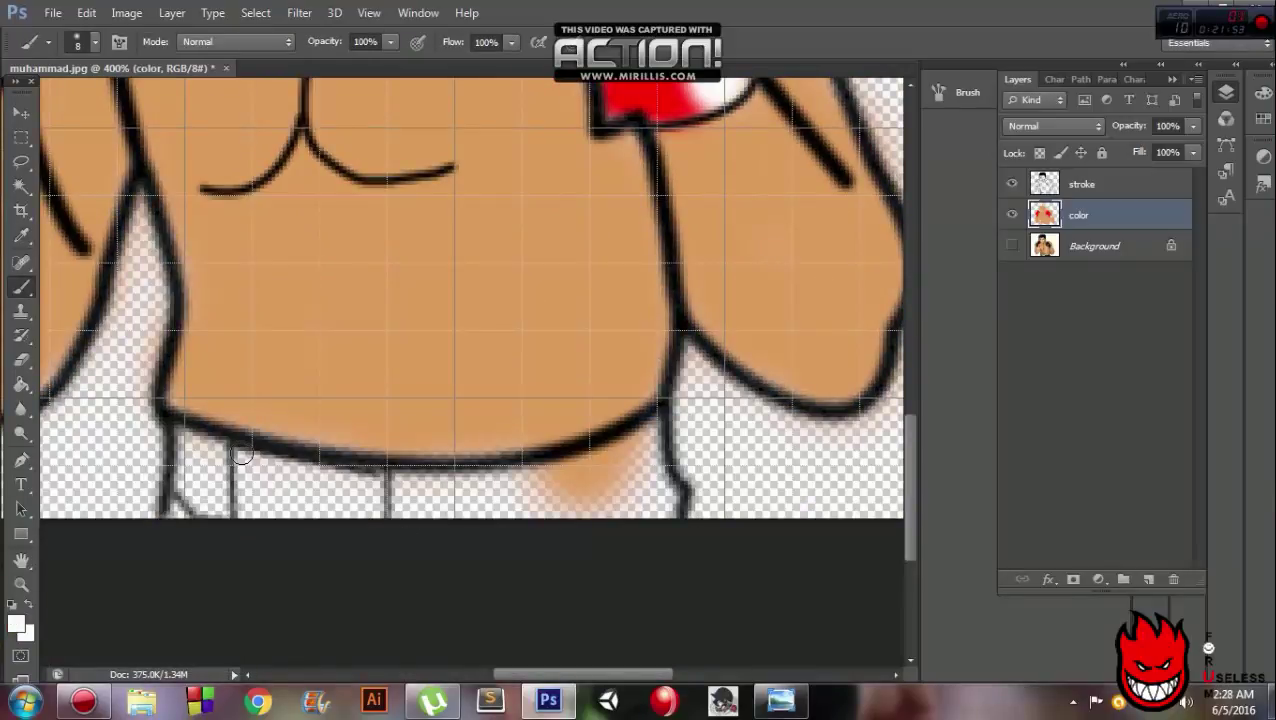
left_click_drag(241, 490, 316, 490)
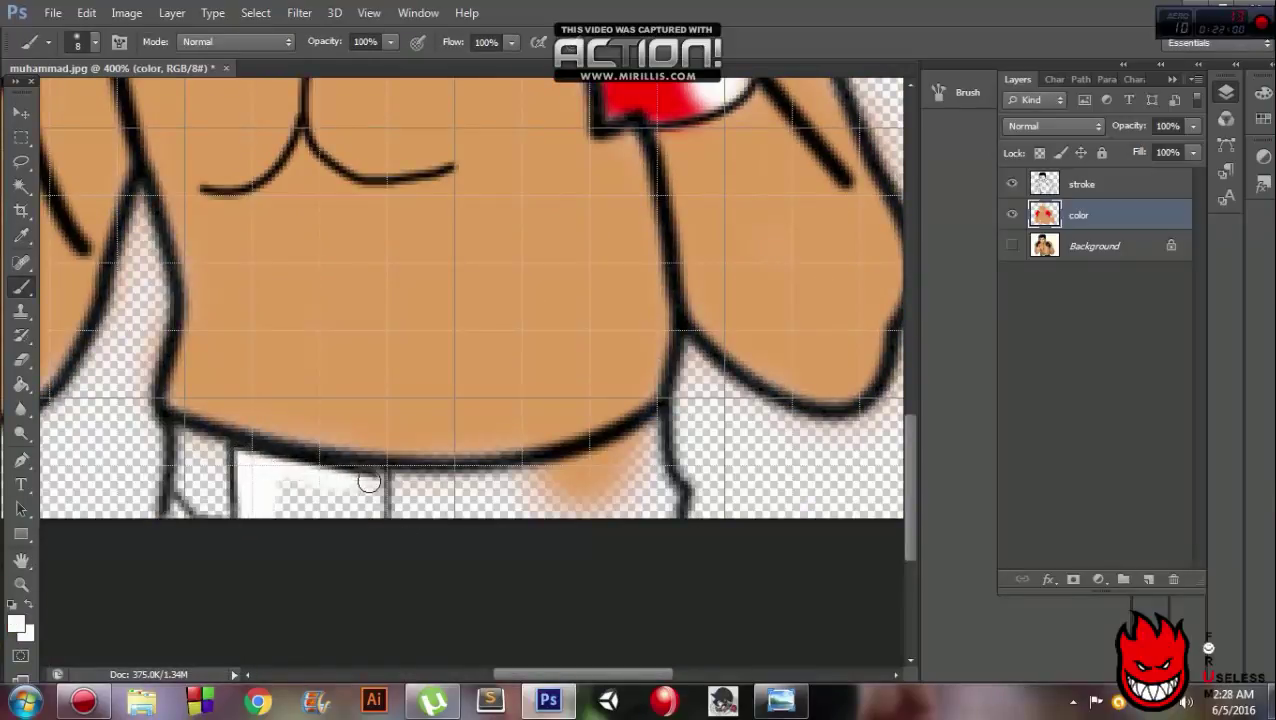
left_click(17, 624)
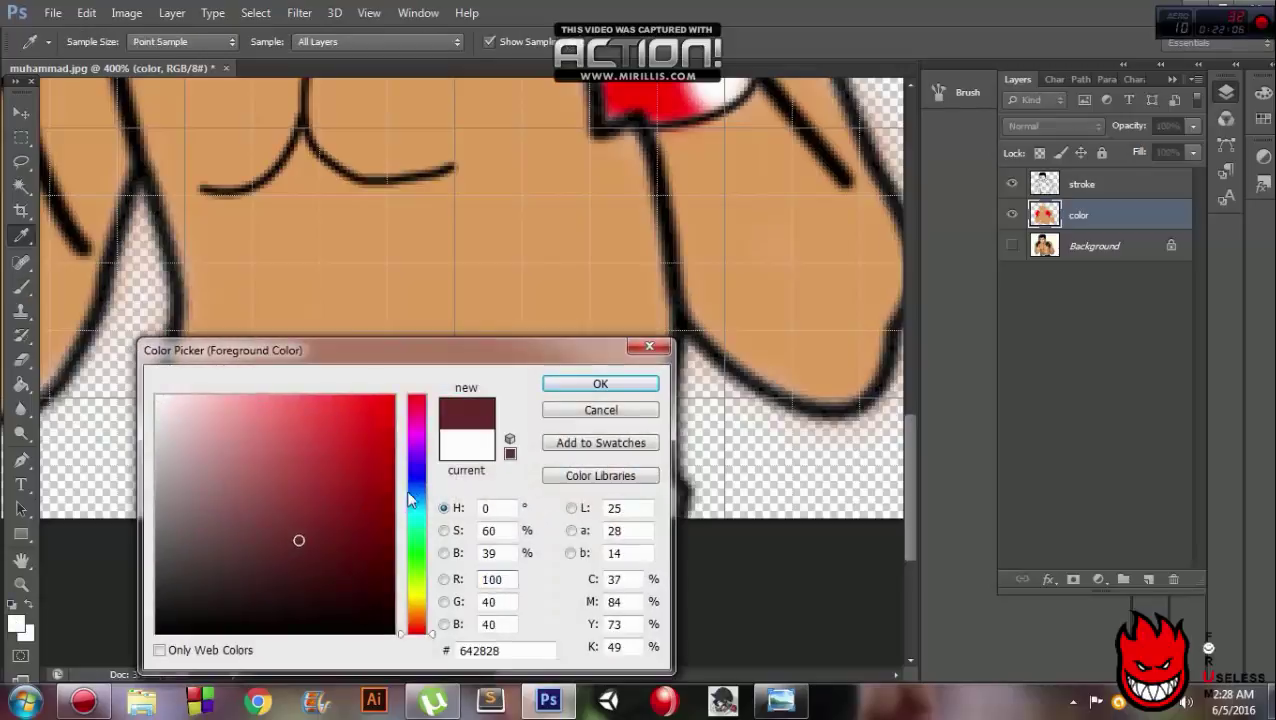
left_click(414, 478)
left_click(399, 407)
left_click(387, 436)
left_click(601, 381)
Step: Paint the shorts blue around the white patch, then set the foreground back to white
left_click_drag(179, 436, 221, 503)
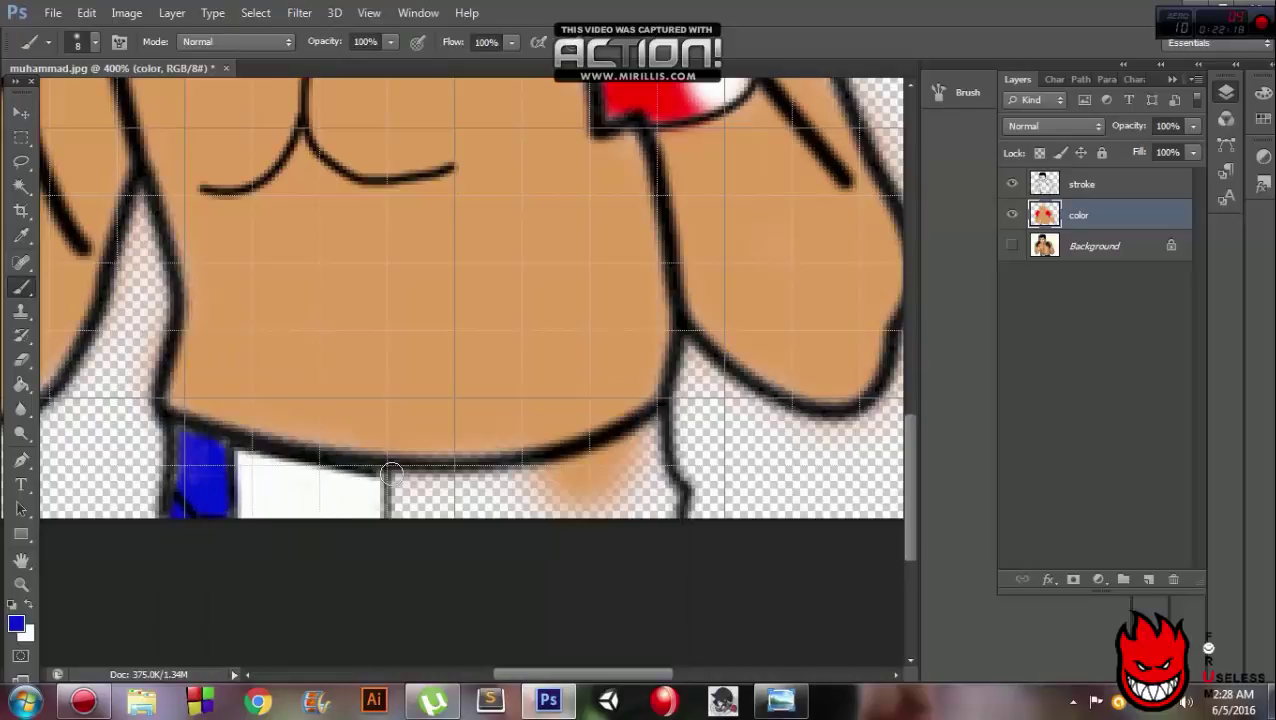
mouse_move(391, 472)
left_mouse_down()
mouse_move(455, 516)
mouse_move(557, 489)
mouse_move(610, 518)
left_mouse_up()
mouse_move(645, 425)
left_mouse_down()
mouse_move(671, 491)
mouse_move(620, 515)
mouse_move(640, 480)
mouse_move(576, 470)
mouse_move(647, 444)
left_mouse_up()
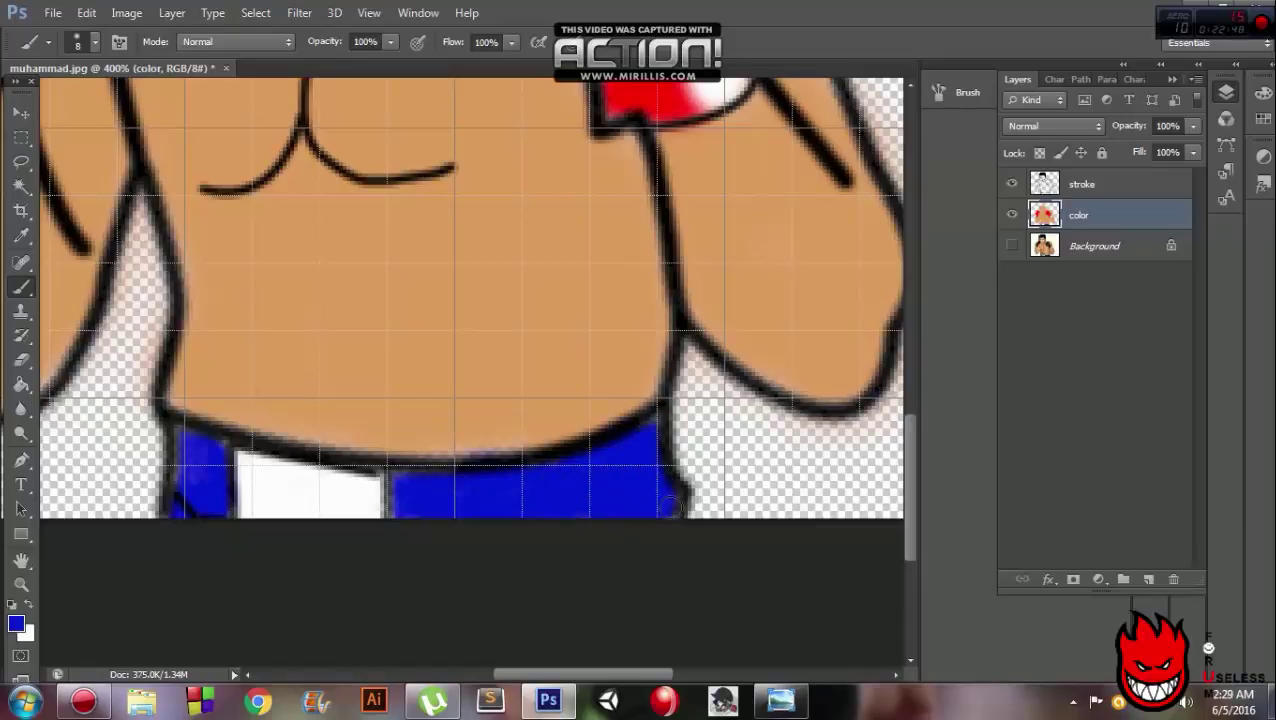
left_click_drag(395, 479, 391, 551)
left_click(16, 626)
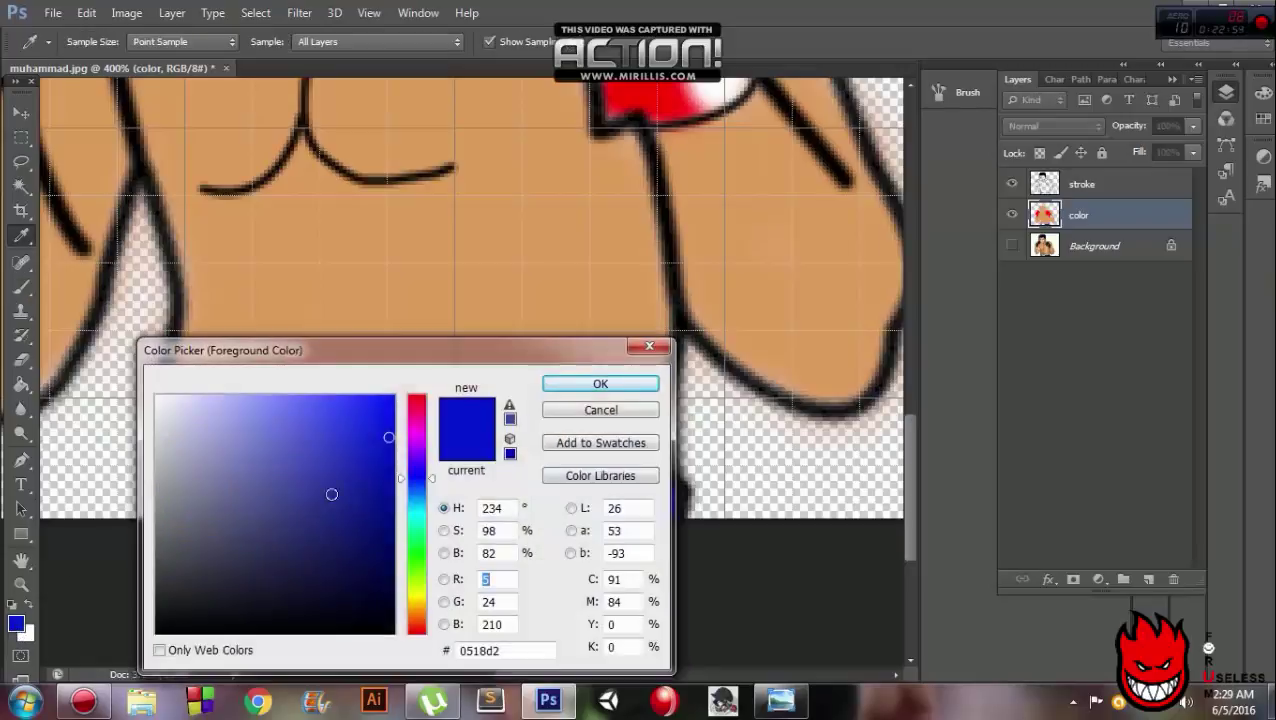
left_click(160, 396)
key("Return")
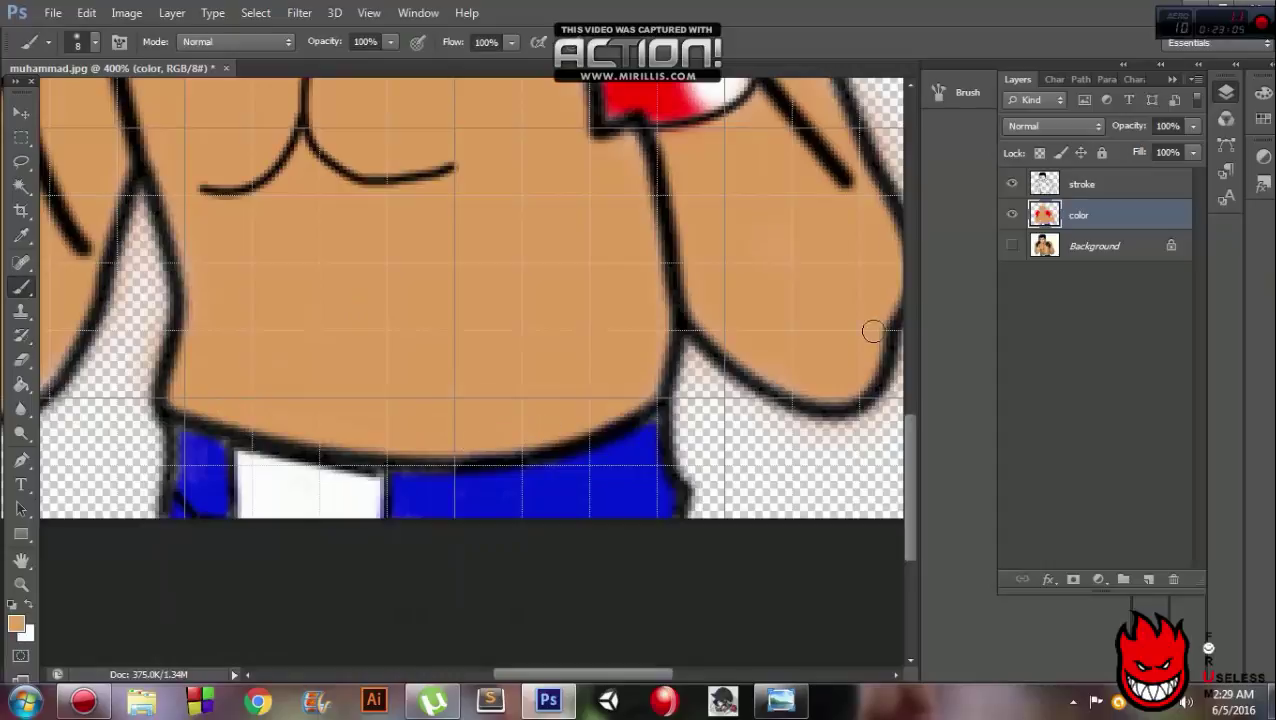
Step: Sample the glove's red and paint over the glove's pale edges
scroll(872, 331, "up", 5)
scroll(916, 338, "up", 1)
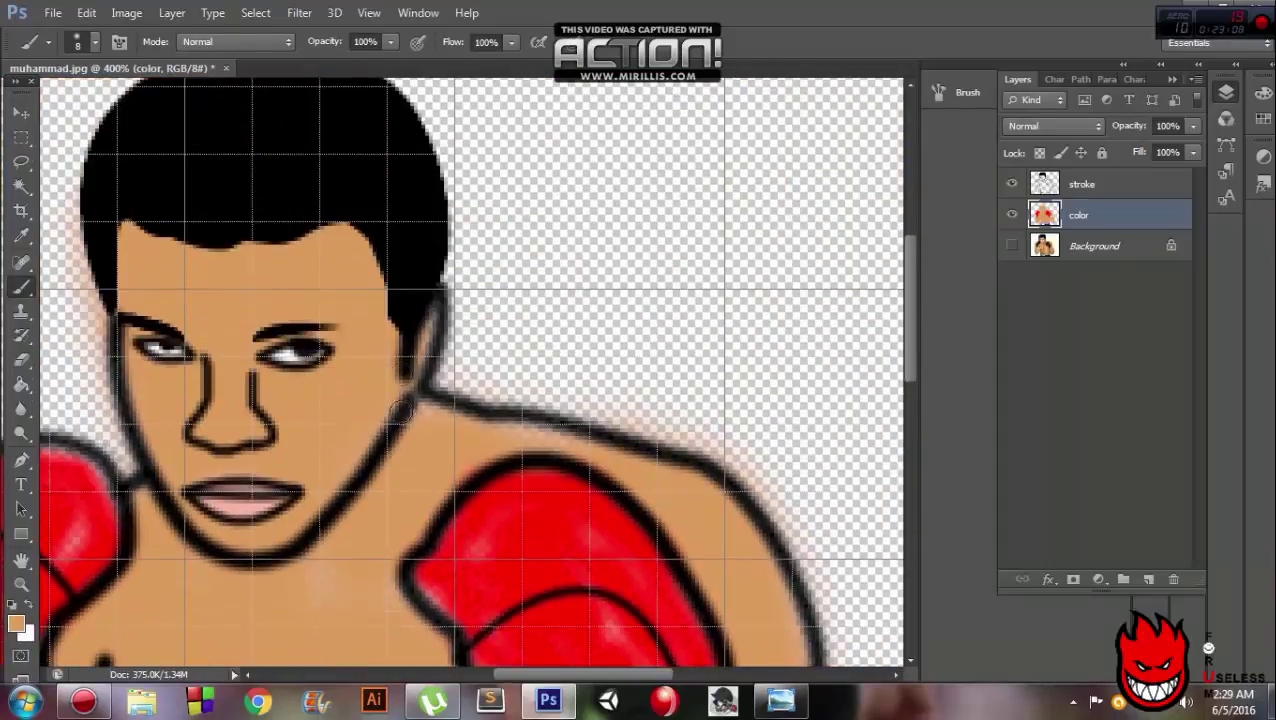
left_click(20, 586)
scroll(140, 575, "left", 3)
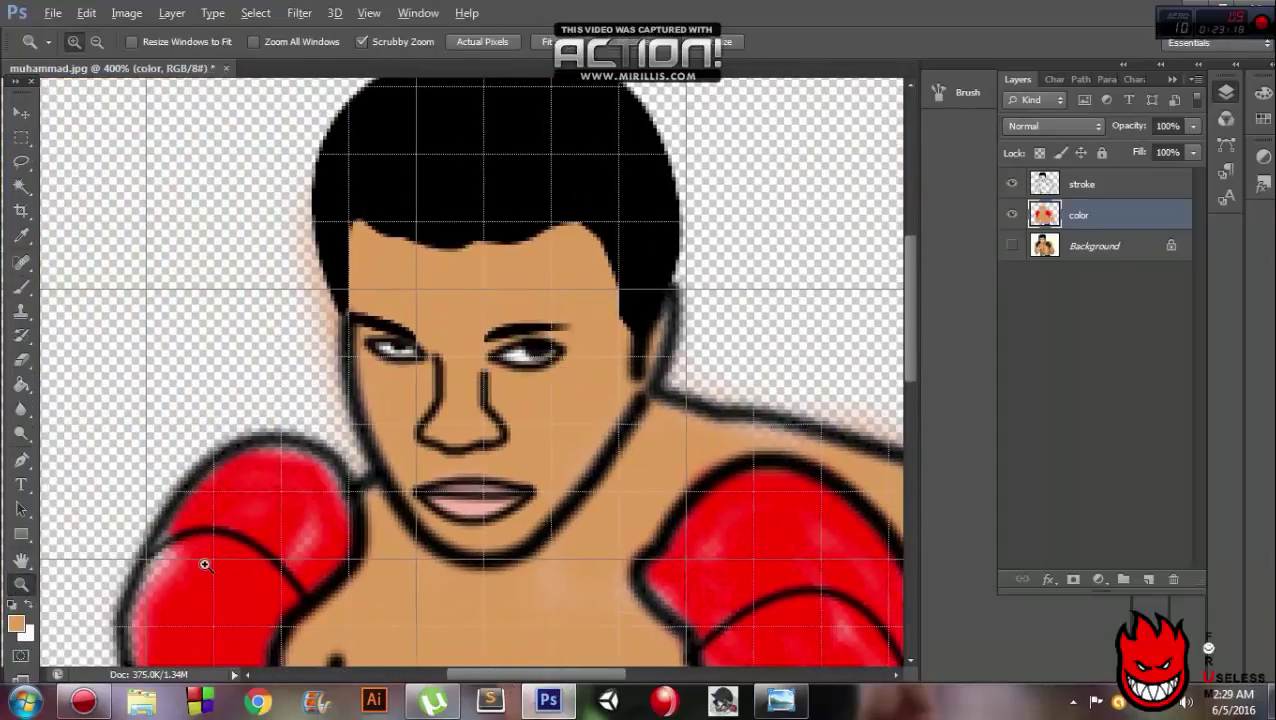
left_click(20, 286)
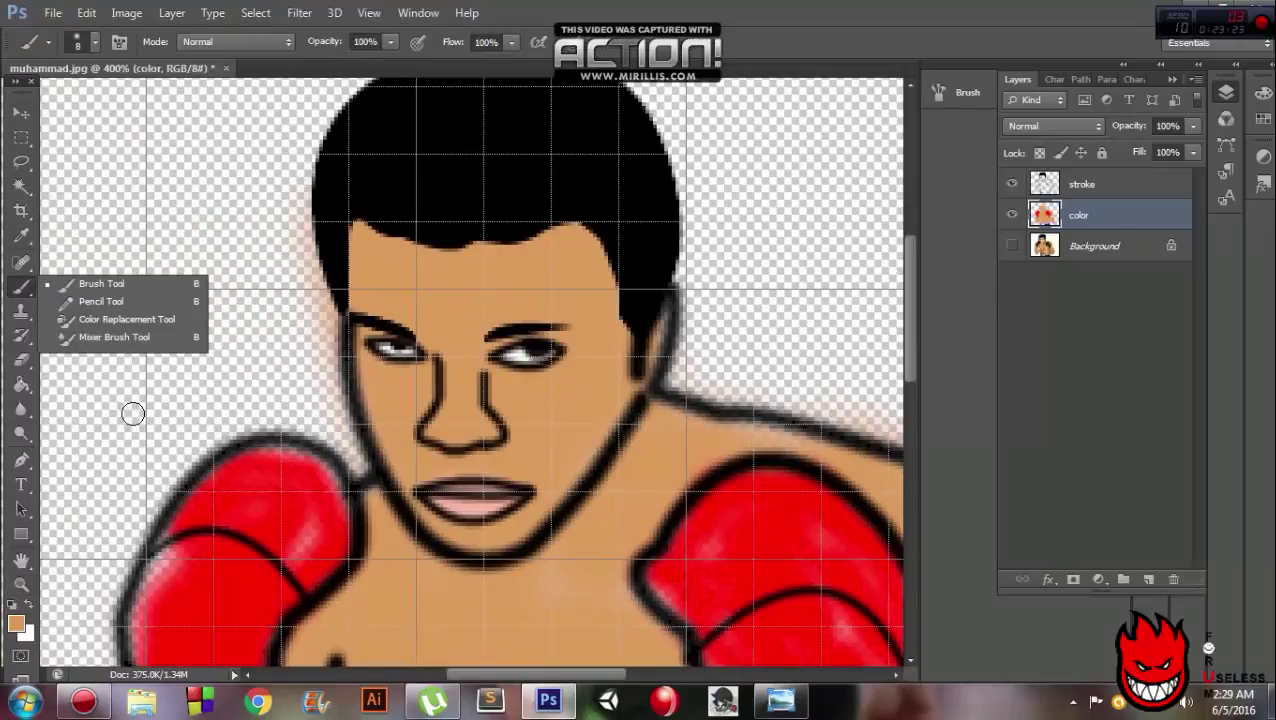
left_click(231, 465, "alt")
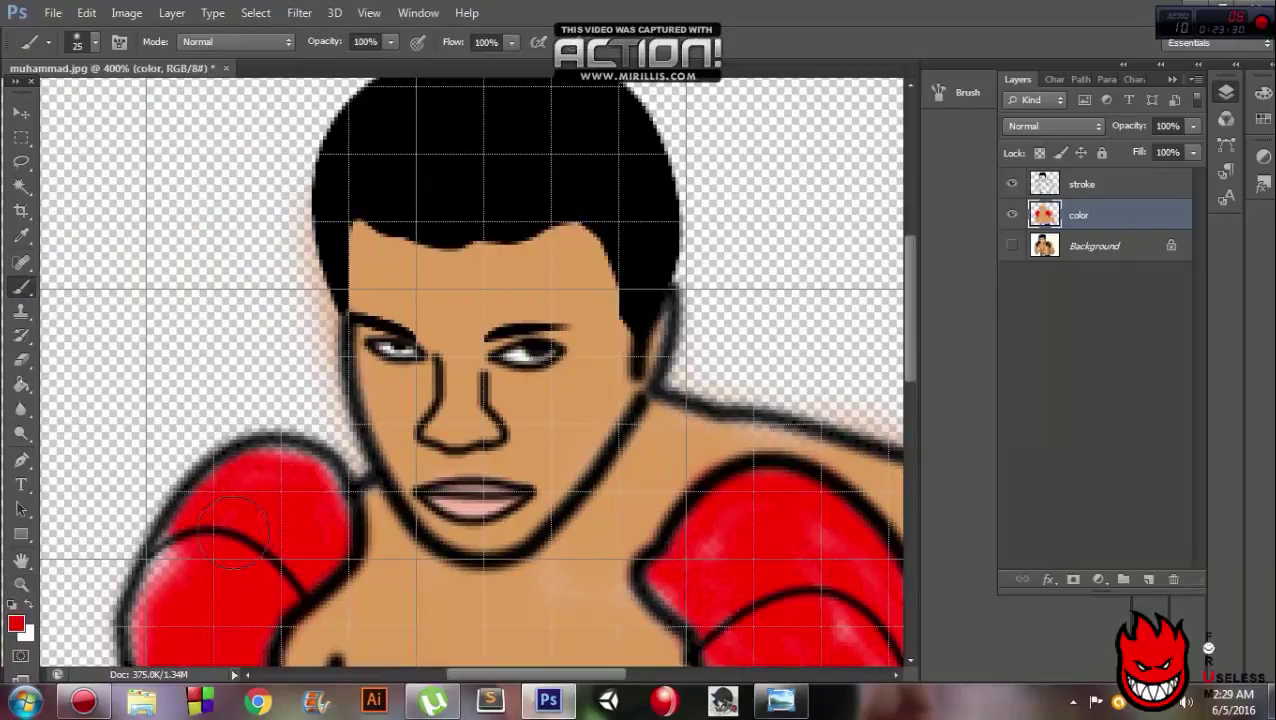
mouse_move(232, 530)
left_mouse_down()
mouse_move(150, 585)
mouse_move(250, 475)
mouse_move(295, 450)
mouse_move(268, 480)
left_mouse_up()
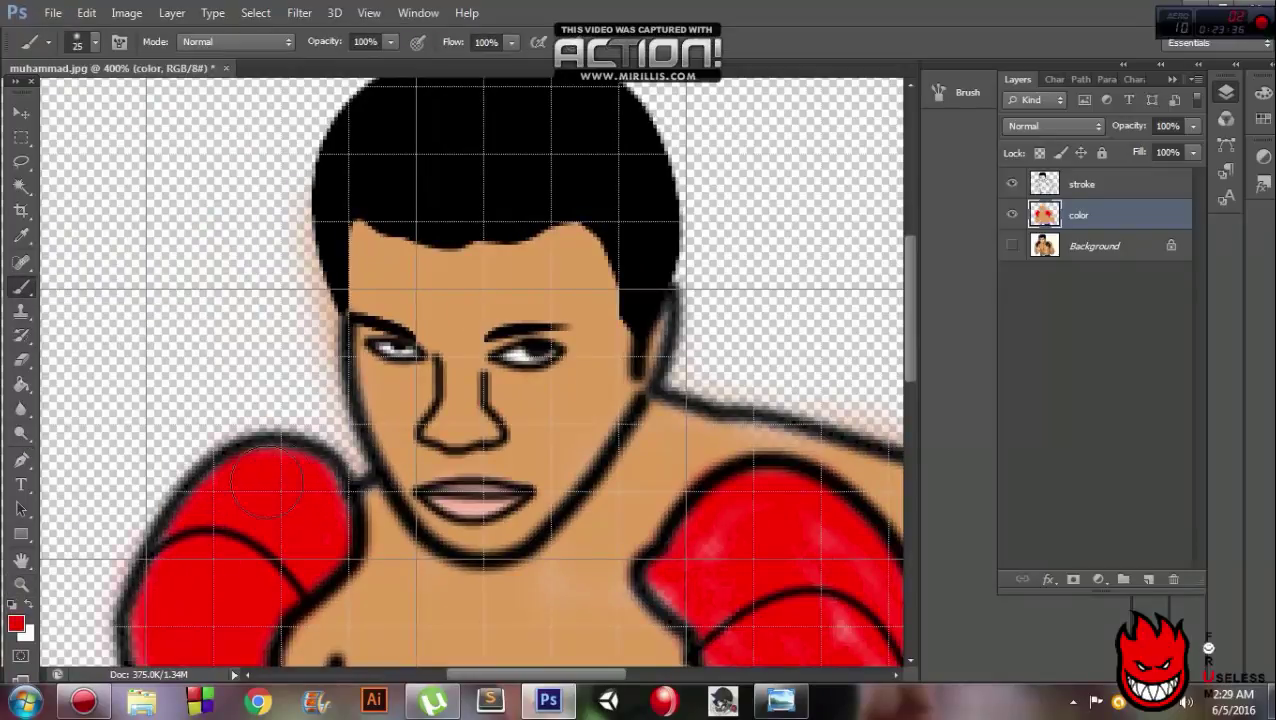
Step: Paint the left glove's pale edge red and undo the red on the right cuff
scroll(862, 370, "down", 3)
left_click_drag(173, 328, 155, 340)
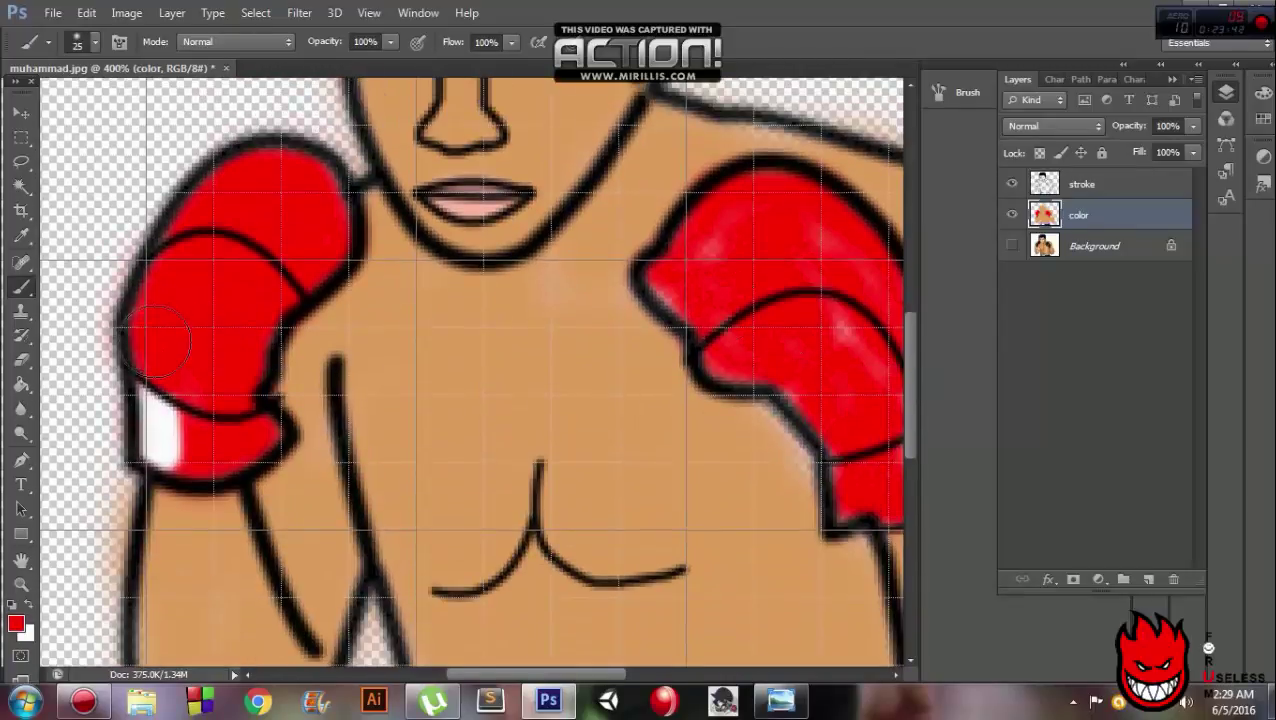
mouse_move(760, 265)
left_mouse_down()
mouse_move(670, 300)
mouse_move(830, 240)
left_mouse_up()
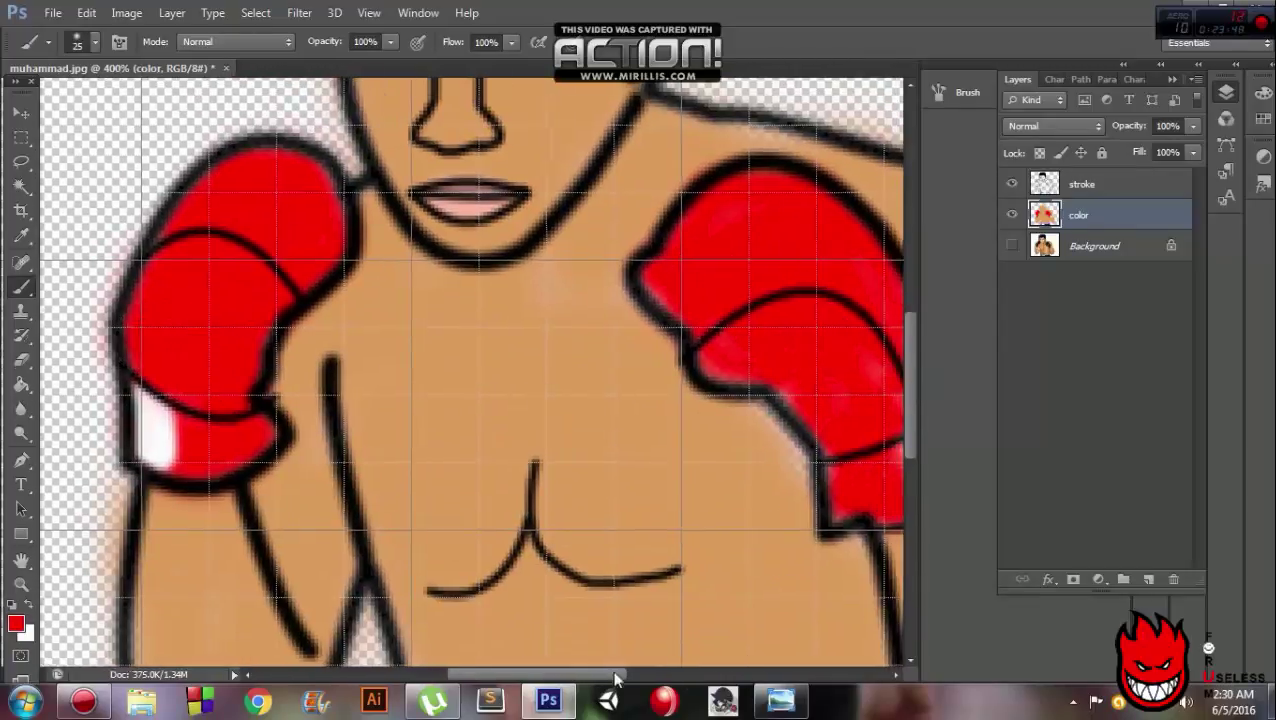
scroll(690, 375, "right", 2)
mouse_move(685, 378)
left_mouse_down()
mouse_move(770, 480)
mouse_move(795, 475)
mouse_move(708, 422)
left_mouse_up()
key("bracketleft")
key("bracketleft")
scroll(593, 484, "down", 1)
left_click(593, 484, "alt")
key("ctrl+alt+z")
key("ctrl+alt+z")
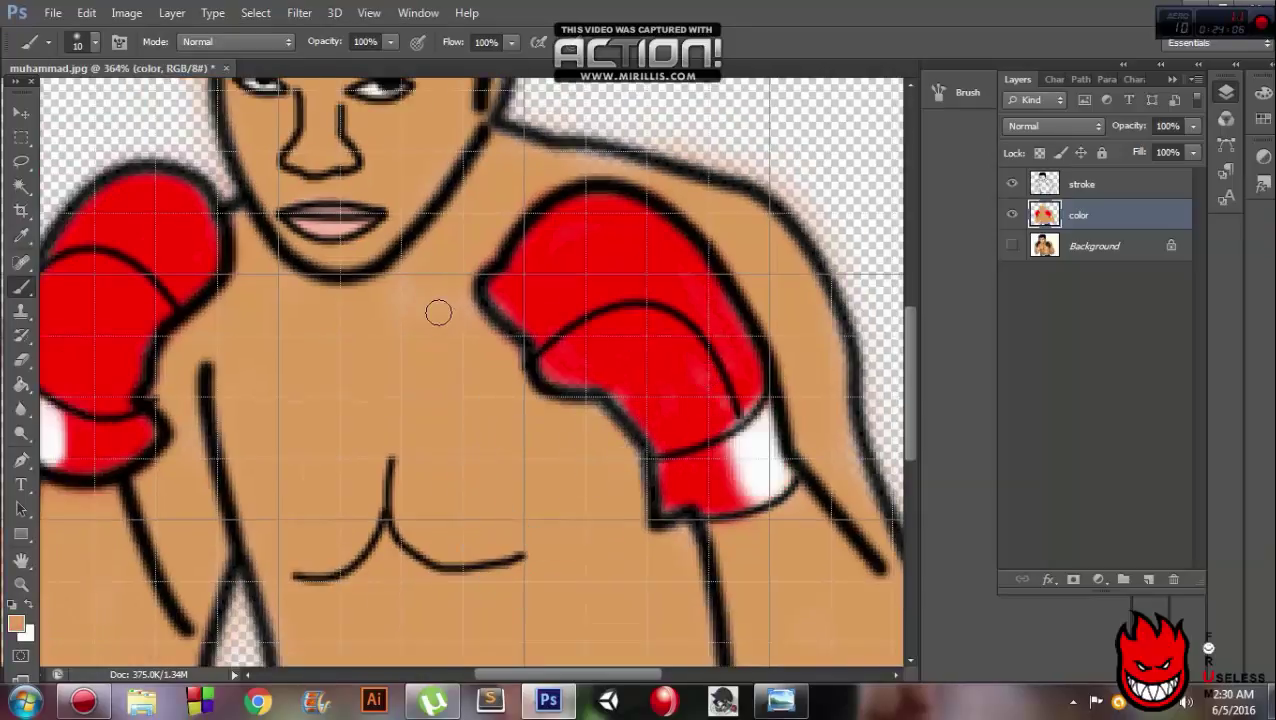
Step: Fit the boxer in view and erase stray skin colour between left arm and torso
left_click(21, 584)
left_click(568, 47)
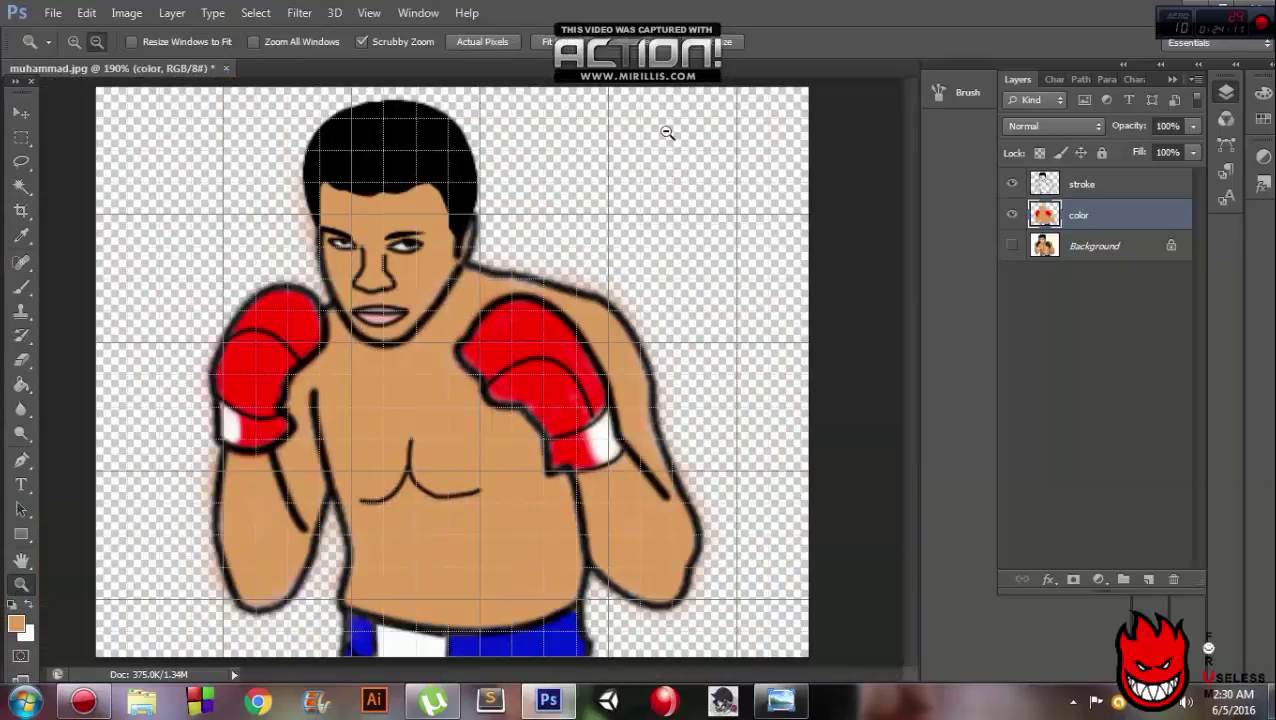
left_click(368, 12)
left_click(368, 12)
left_click(368, 12)
right_click(21, 359)
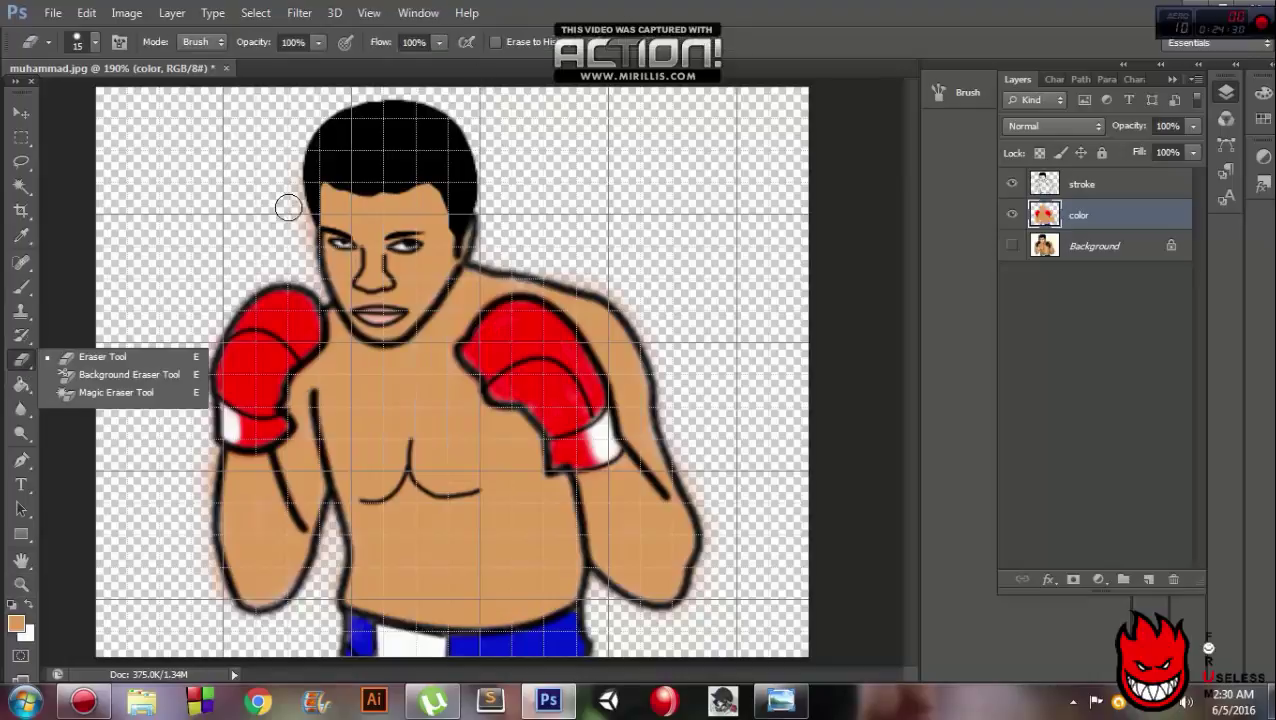
left_click(100, 356)
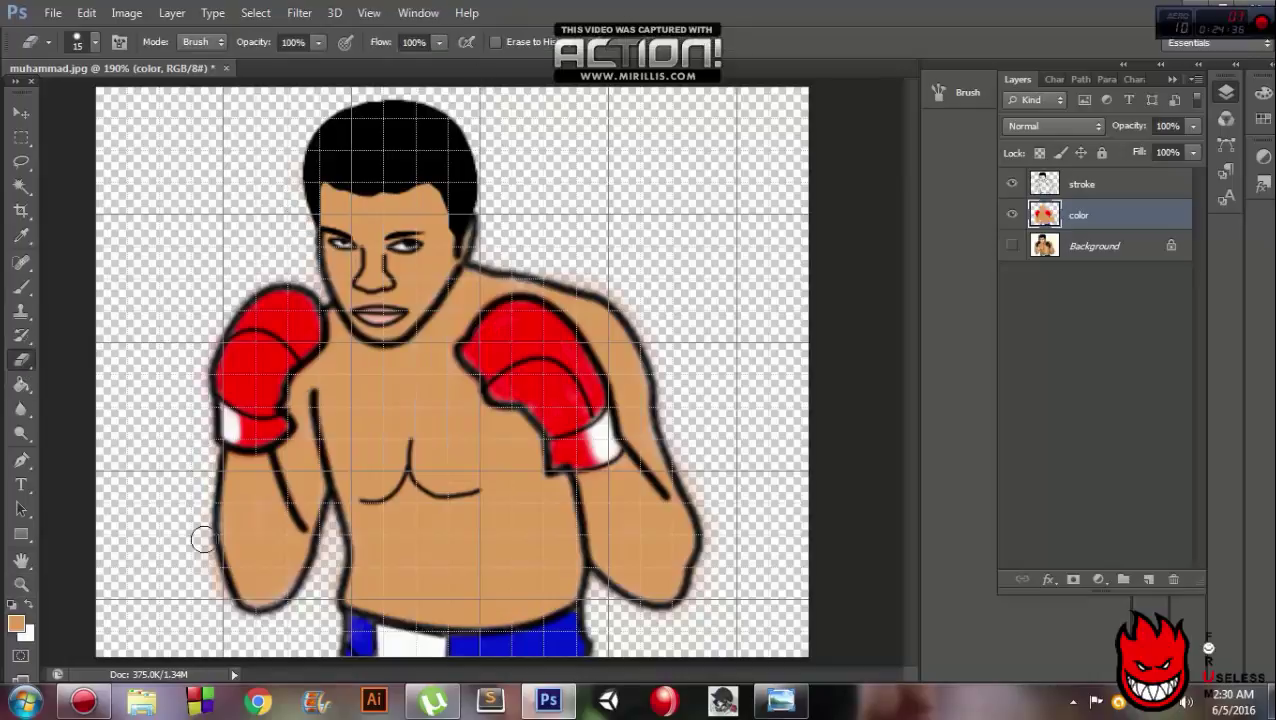
left_click_drag(329, 544, 284, 641)
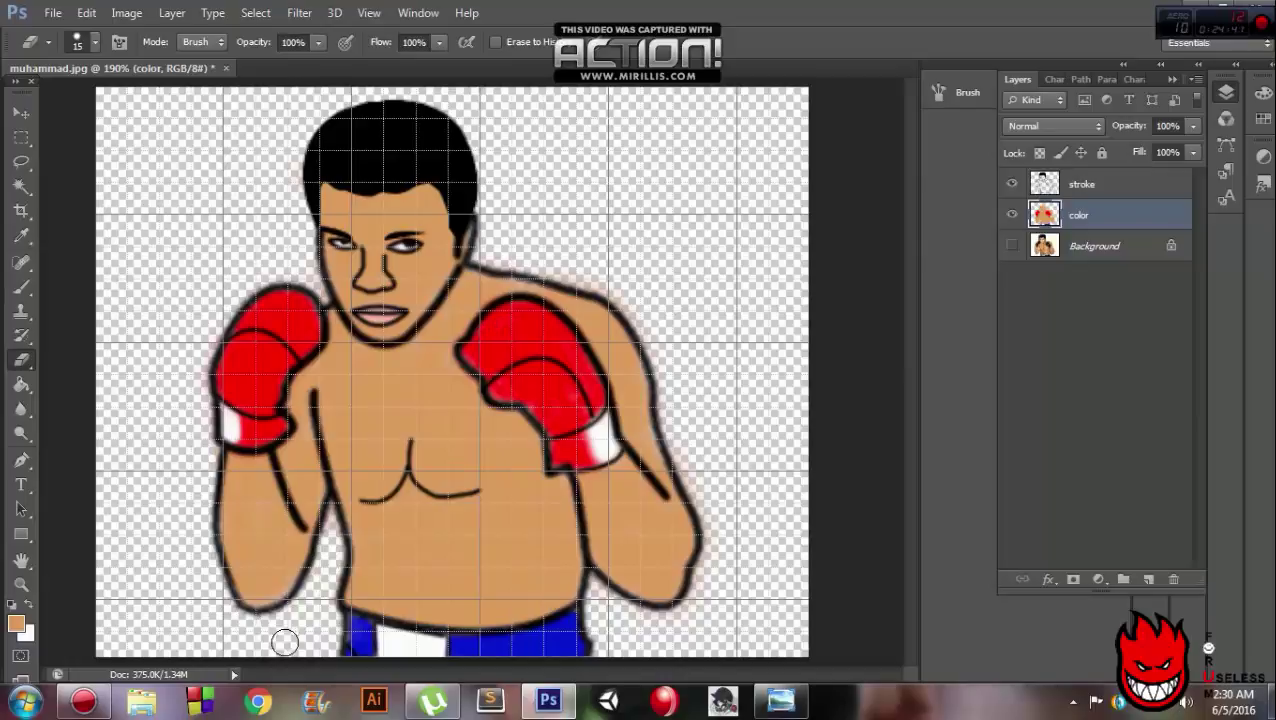
Step: Delete the original Background layer and add an empty layer below the color layer
left_click(1009, 245)
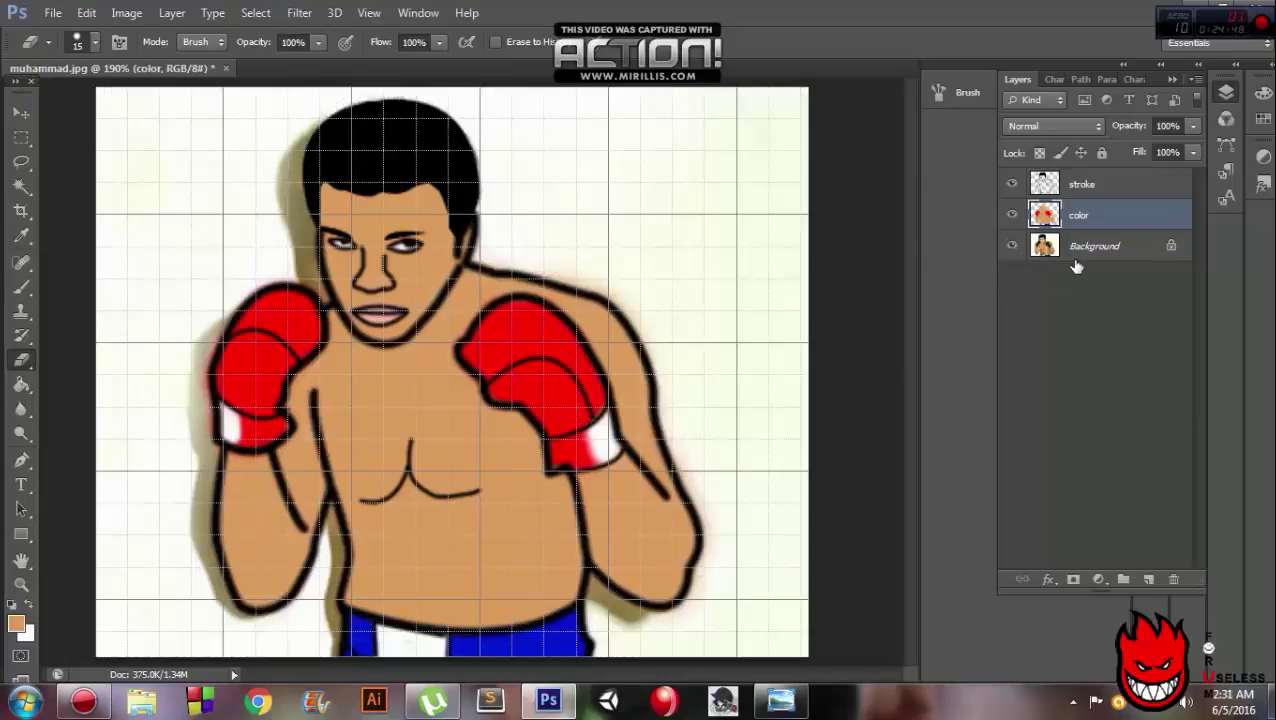
key("Delete")
left_click(1147, 583, "ctrl")
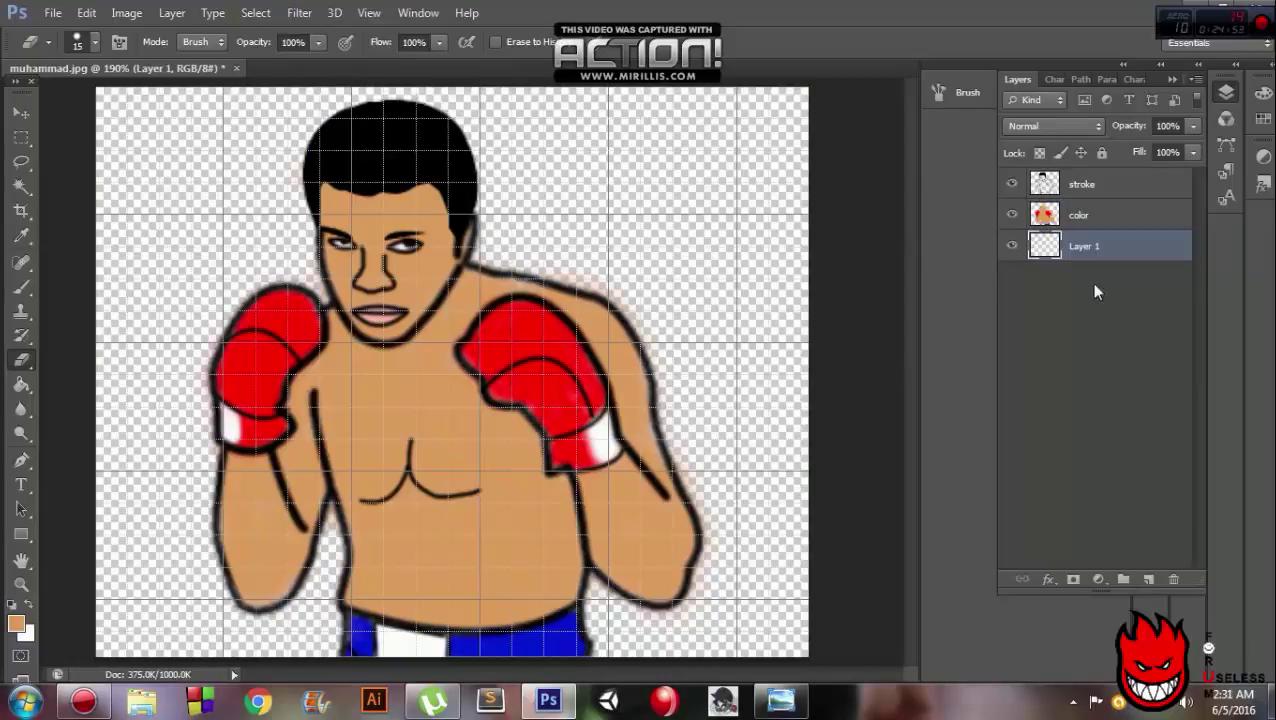
Step: Try filling the new layer black with the Paint Bucket, then undo it
left_click(16, 624)
left_click(598, 381)
right_click(21, 385)
left_click(115, 399)
left_click(185, 188)
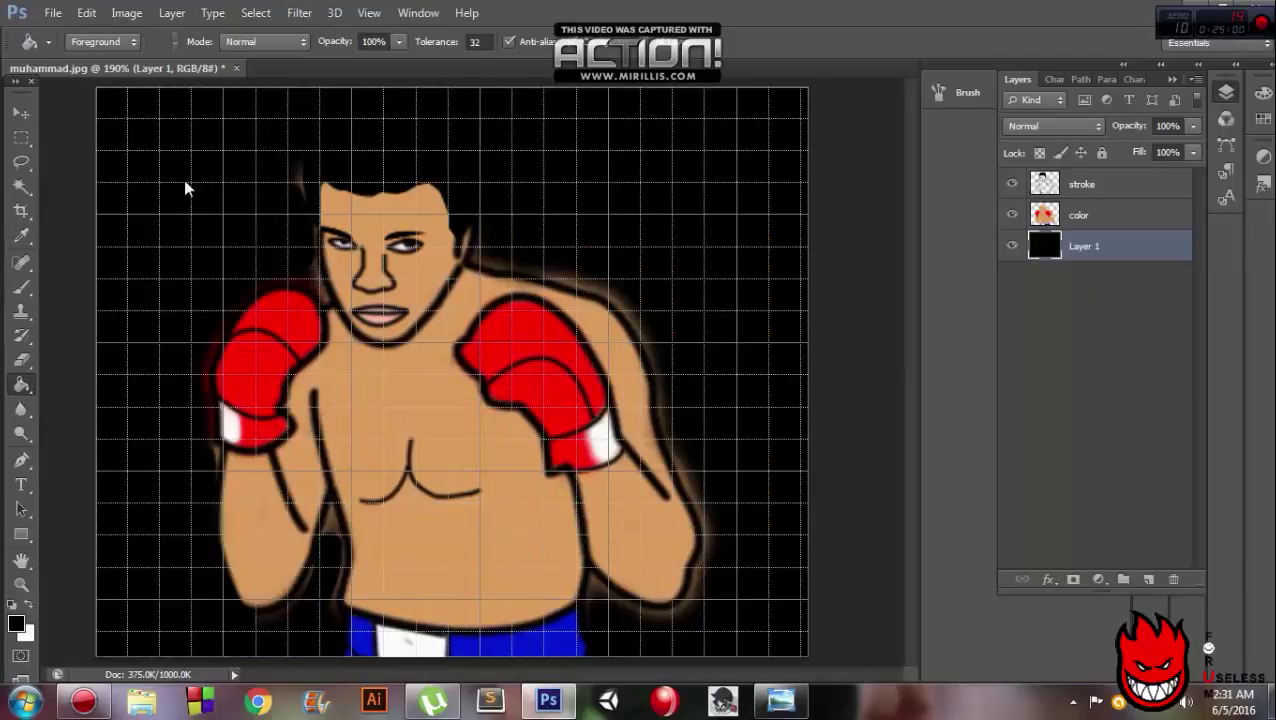
key("ctrl+z")
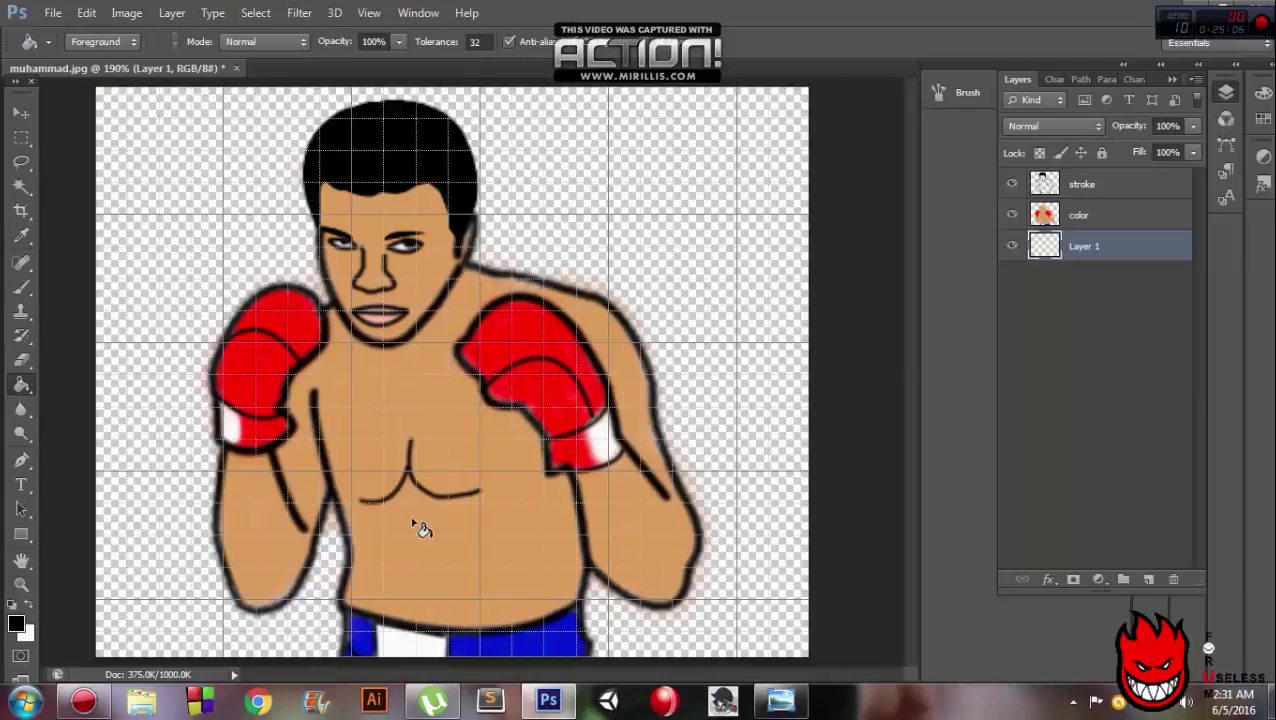
Step: Fill the new layer with yellow and start a text box at the canvas left
left_click(16, 624)
left_click_drag(417, 570, 417, 593)
left_click(600, 383)
left_click(210, 235)
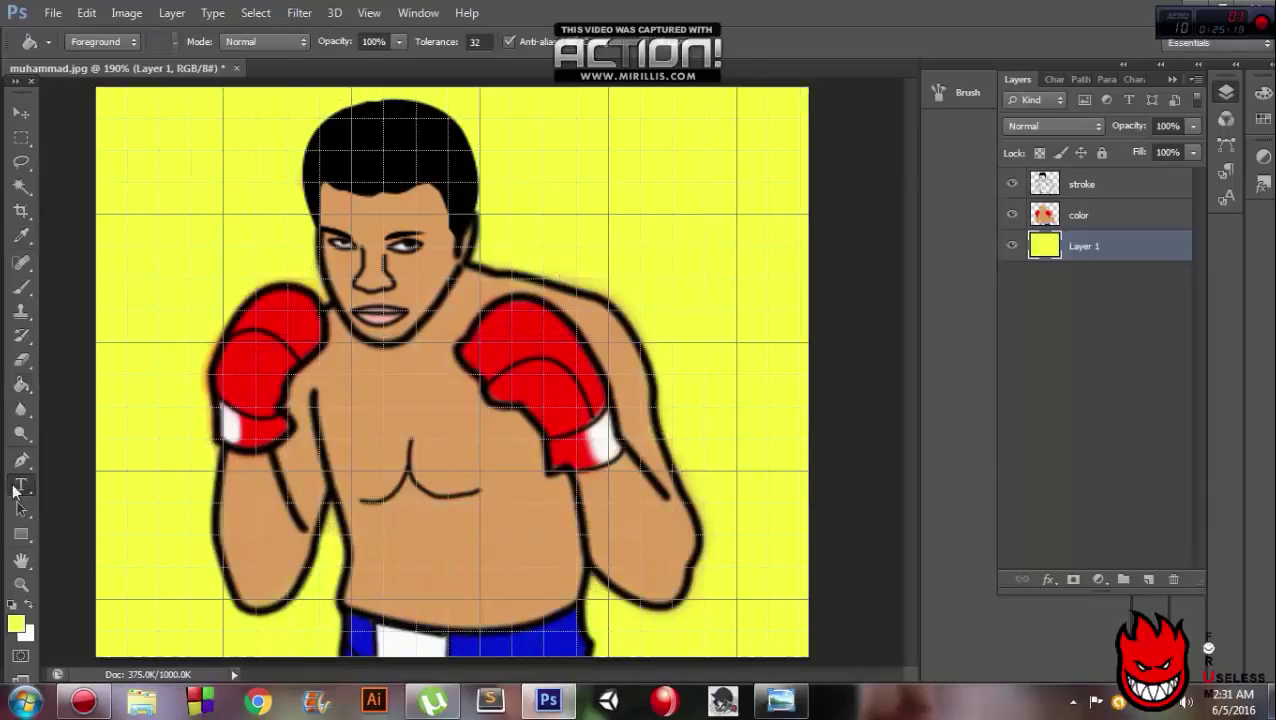
left_click(21, 484)
left_click(165, 393)
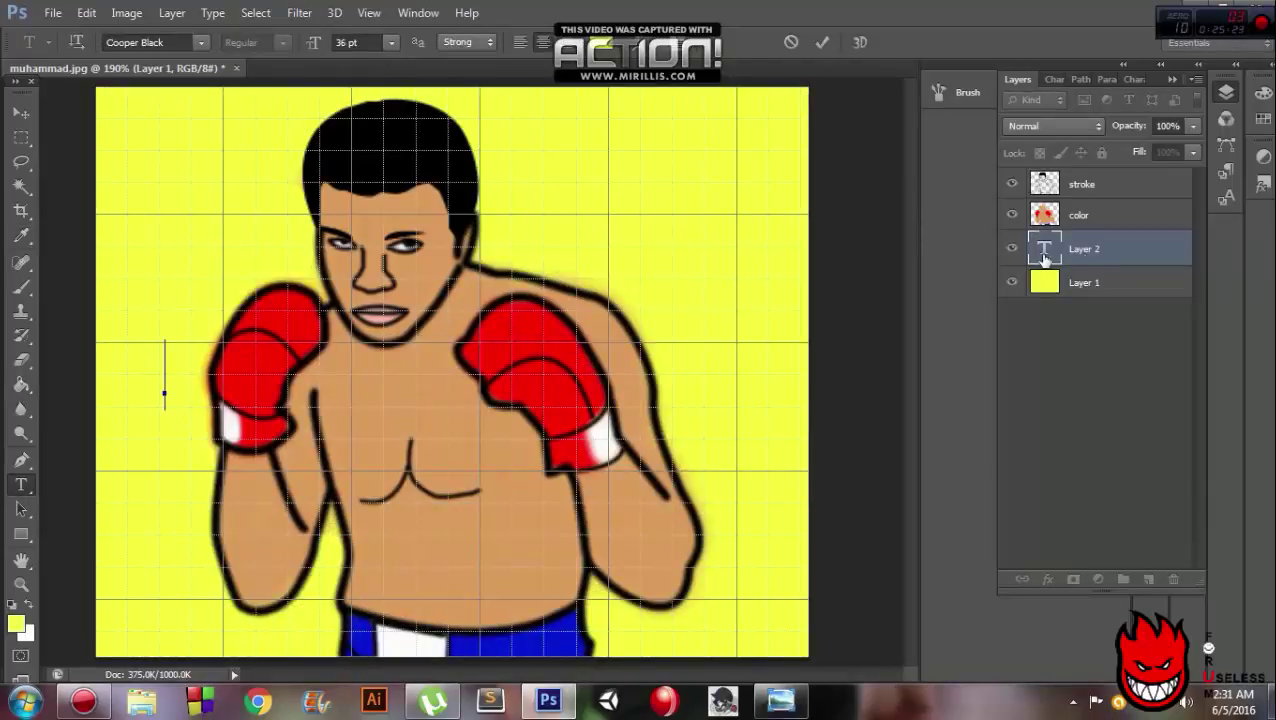
Step: Delete the empty text layer and set the text colour to medium blue
left_click_drag(1043, 258, 1043, 170)
key("Delete")
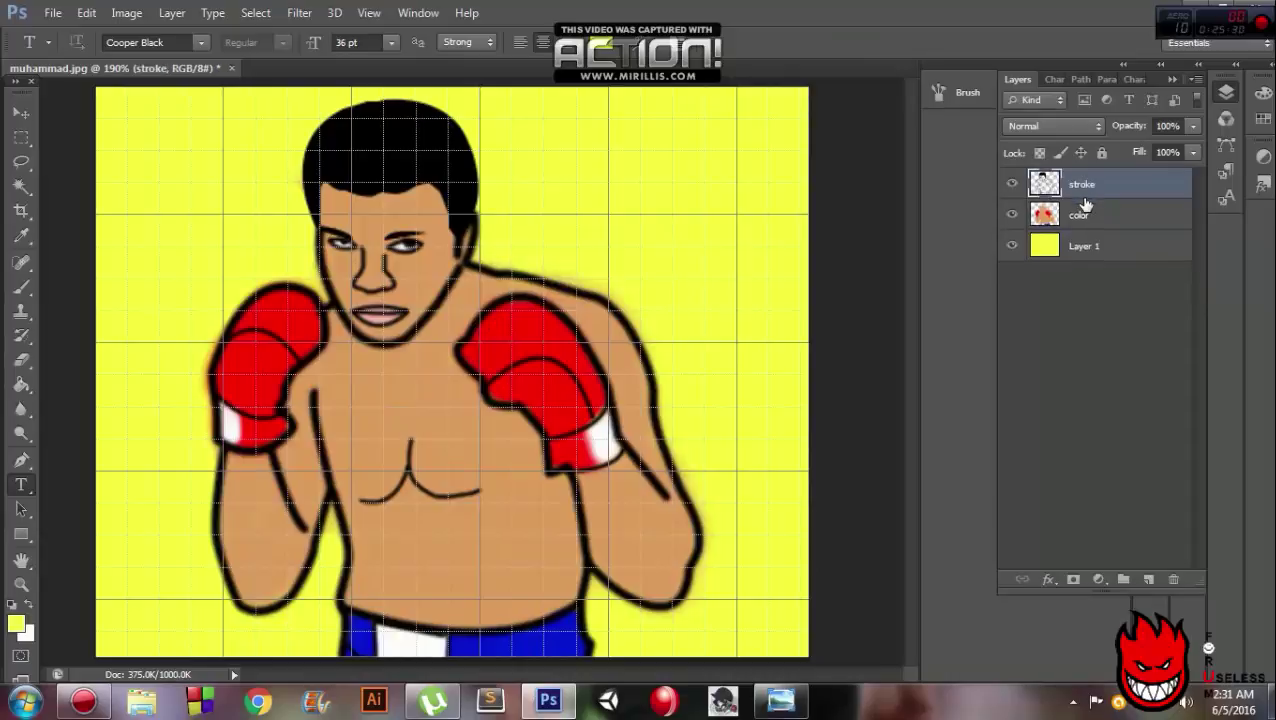
left_click(604, 44)
left_click(419, 486)
left_click(362, 456)
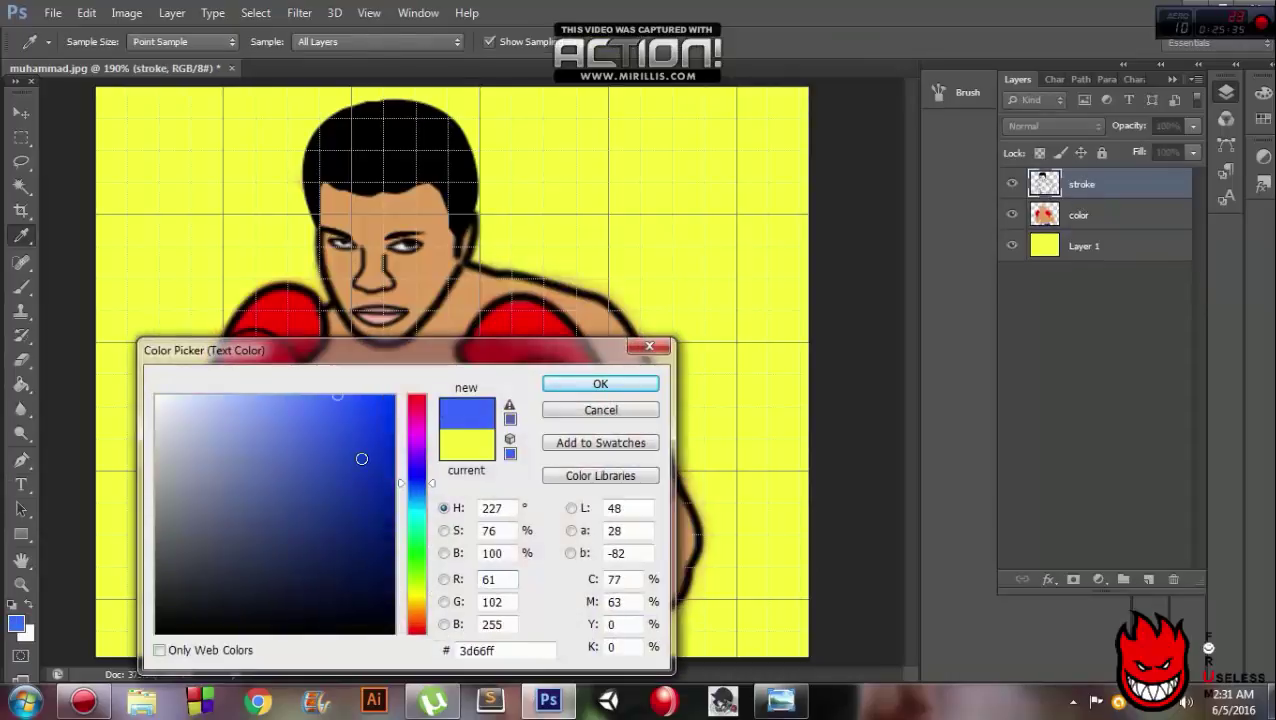
key("Return")
Step: Type 'Muhammad Ali' in Copperplate Gothic and move it near the image bottom
left_click(155, 394)
type("Muhammad AL")
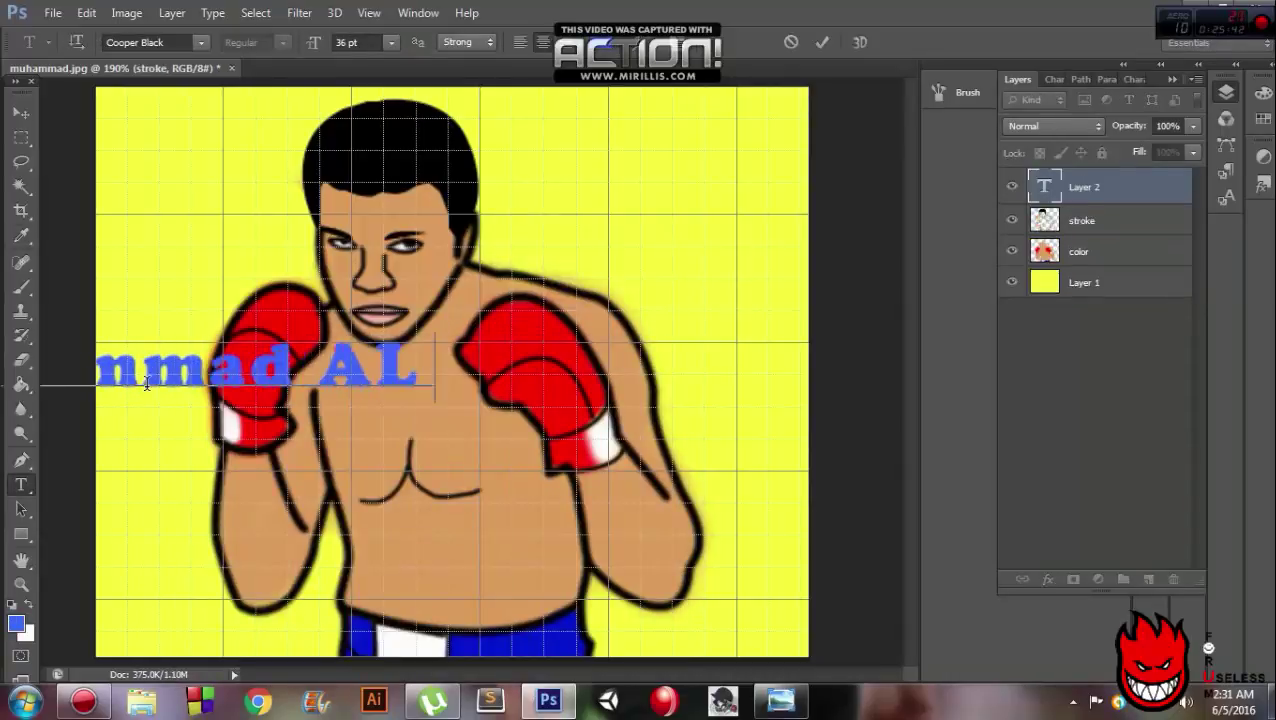
type("i")
key("BackSpace")
key("BackSpace")
type("Li")
key("BackSpace")
key("BackSpace")
key("BackSpace")
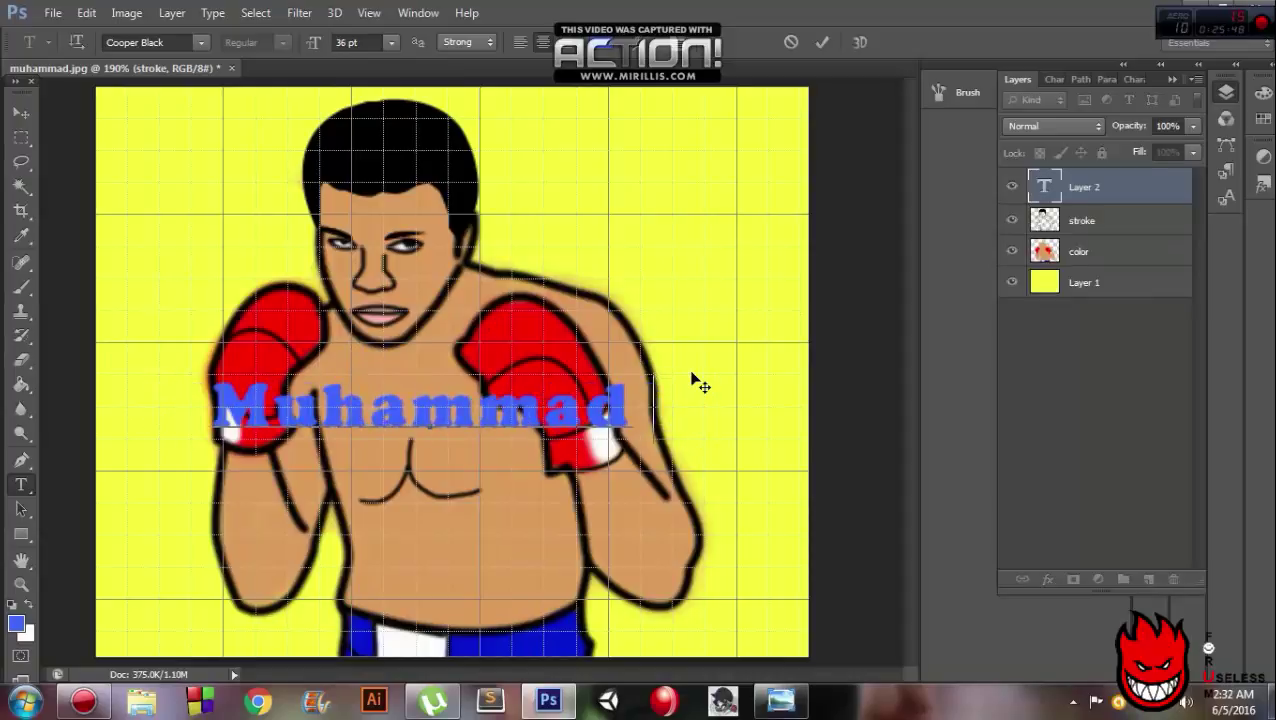
type("Ali")
left_click(145, 42)
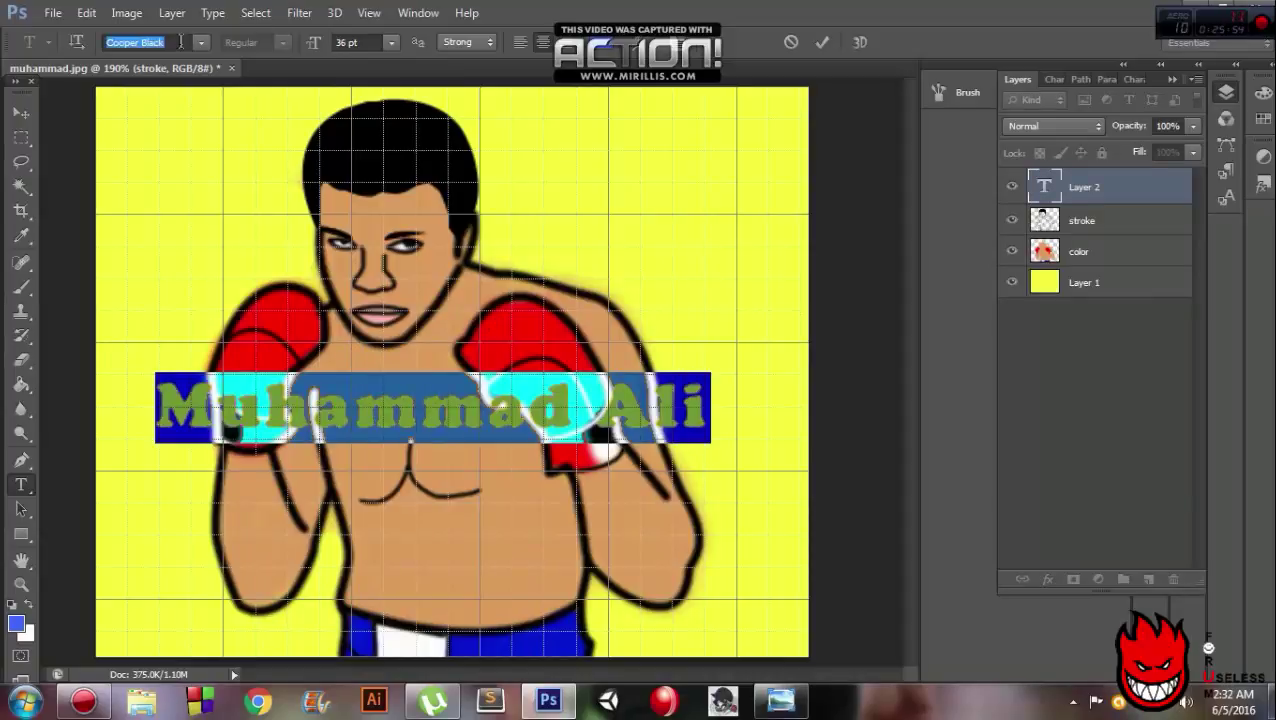
key("Down")
left_click(20, 113)
mouse_move(140, 320)
left_mouse_down()
mouse_move(177, 456)
mouse_move(182, 447)
mouse_move(177, 515)
mouse_move(160, 441)
mouse_move(199, 436)
left_mouse_up()
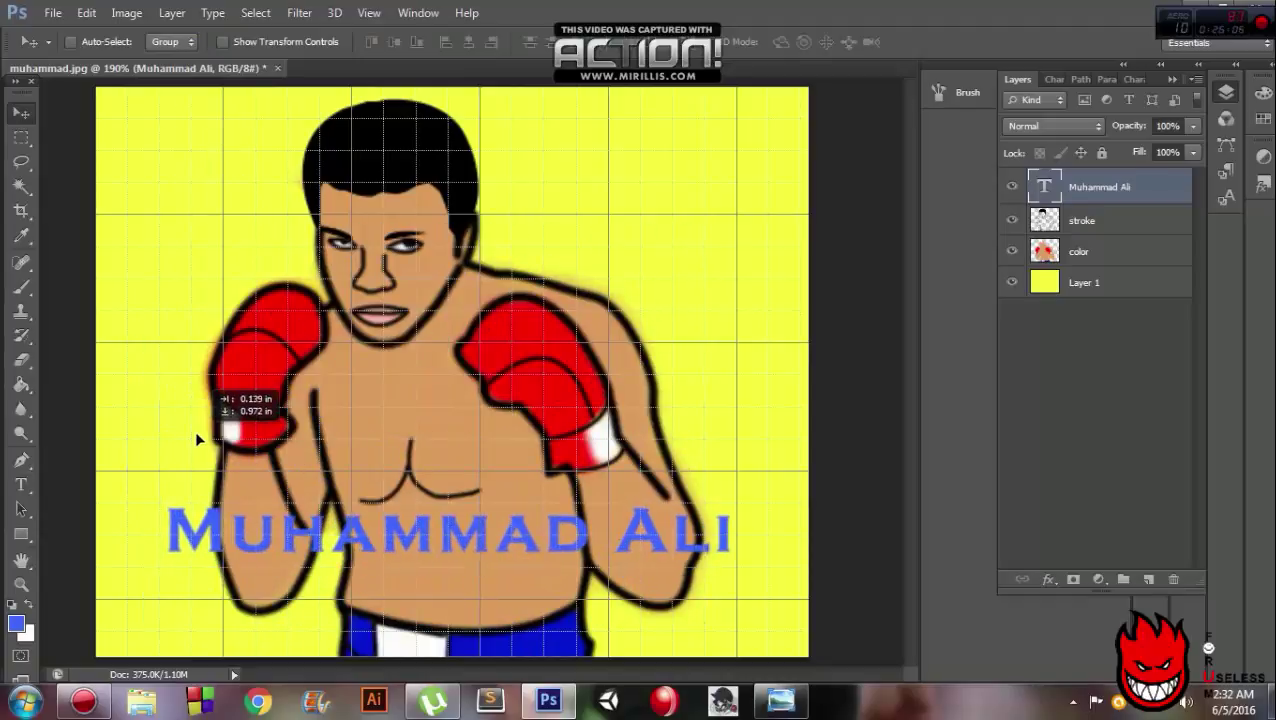
Step: Give the title a size-1 Stroke layer style and bring up Save As
double_click(1088, 180)
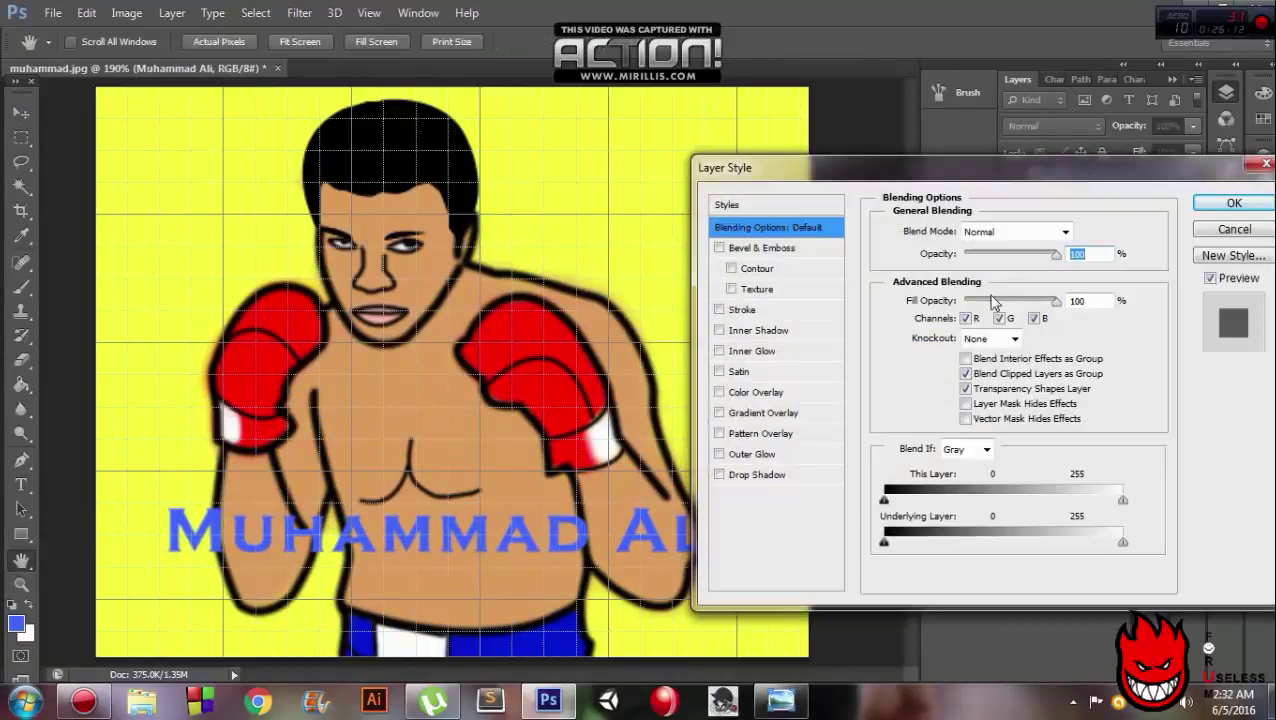
left_click(758, 312)
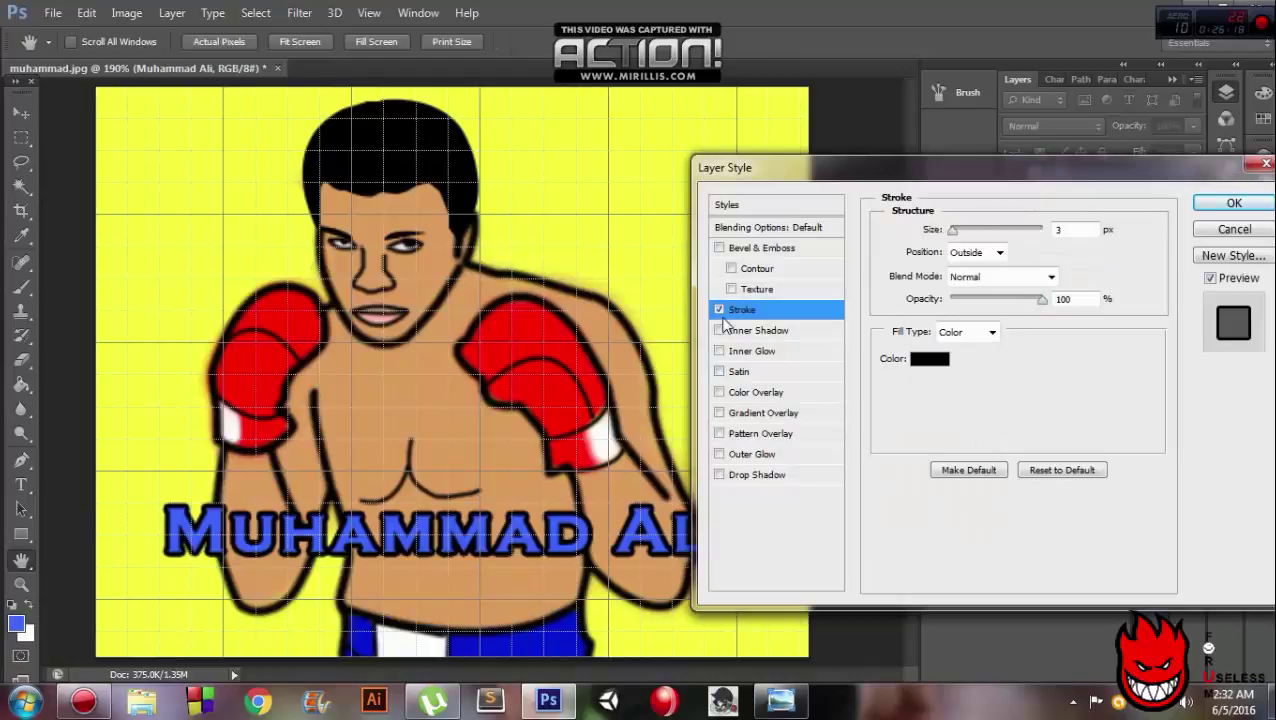
type("1")
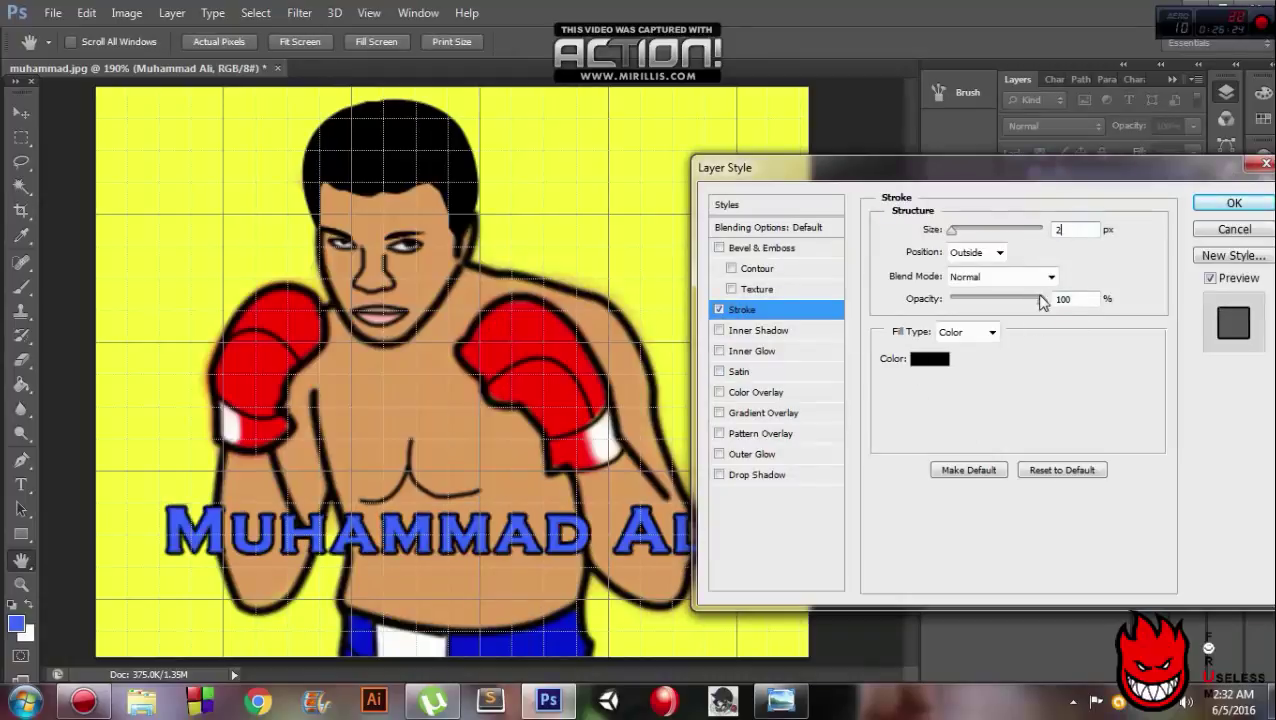
left_click_drag(1043, 298, 998, 299)
key("Return")
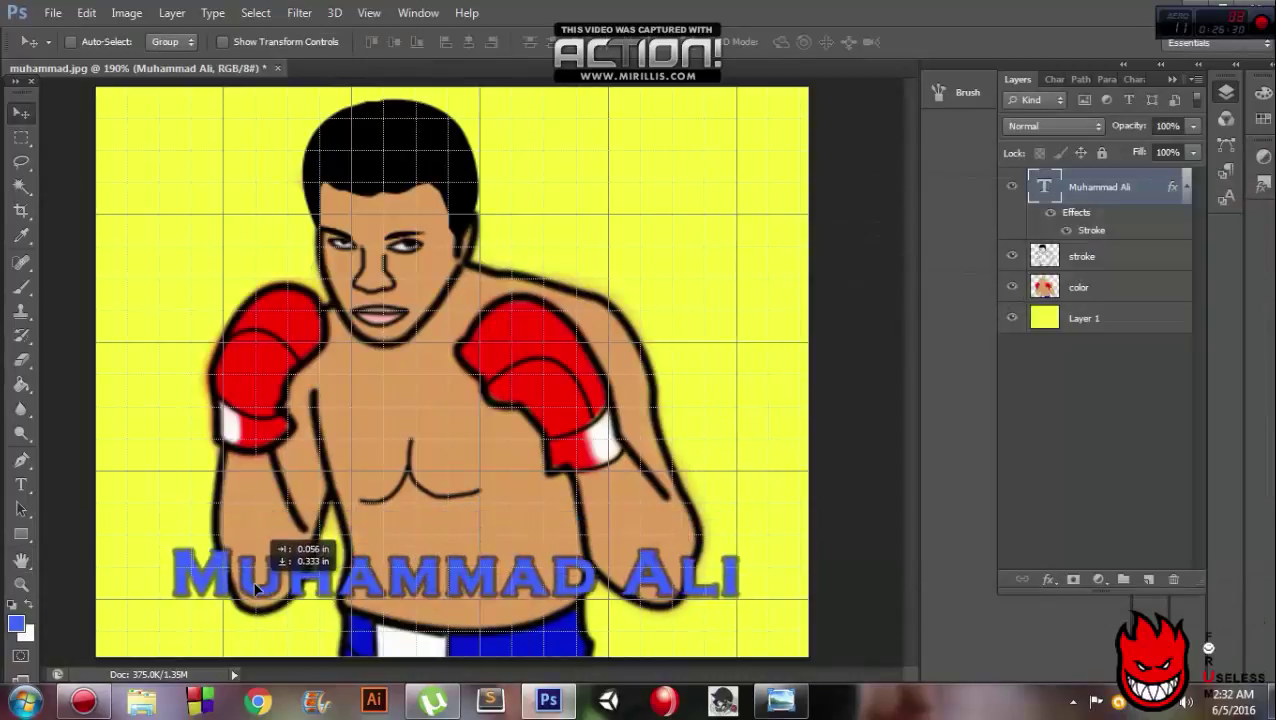
key("ctrl+shift+s")
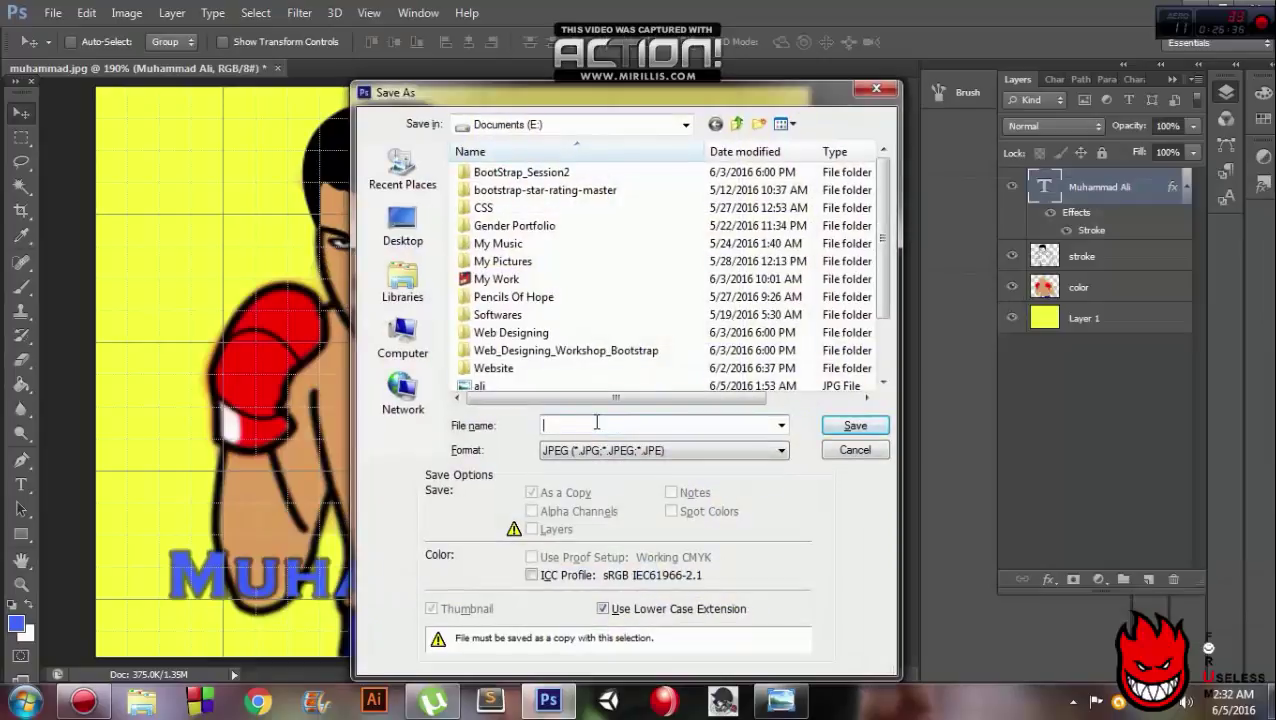
Step: Save the image as JPEG 'muhammad2' at maximum quality 12
type("muhammad2")
key("Return")
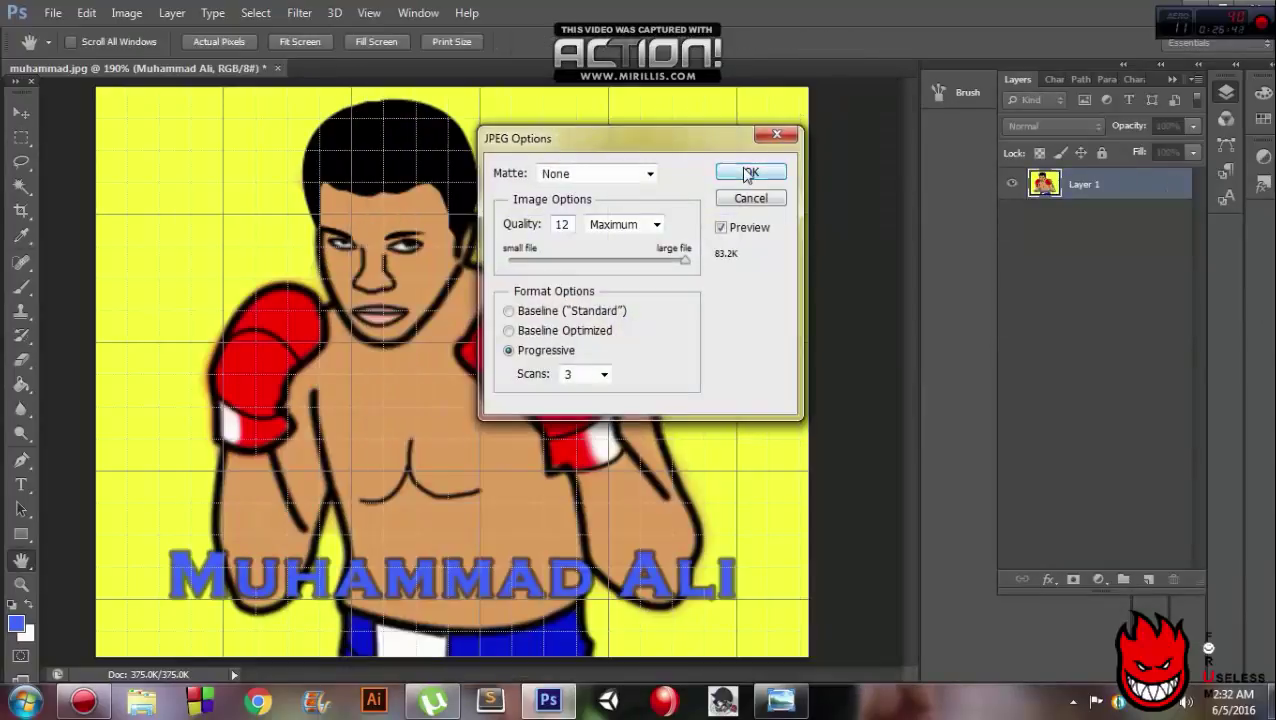
left_click(750, 174)
Step: Reopen the saved muhammad2 image, then select and deselect the yellow background layer
left_click(53, 12)
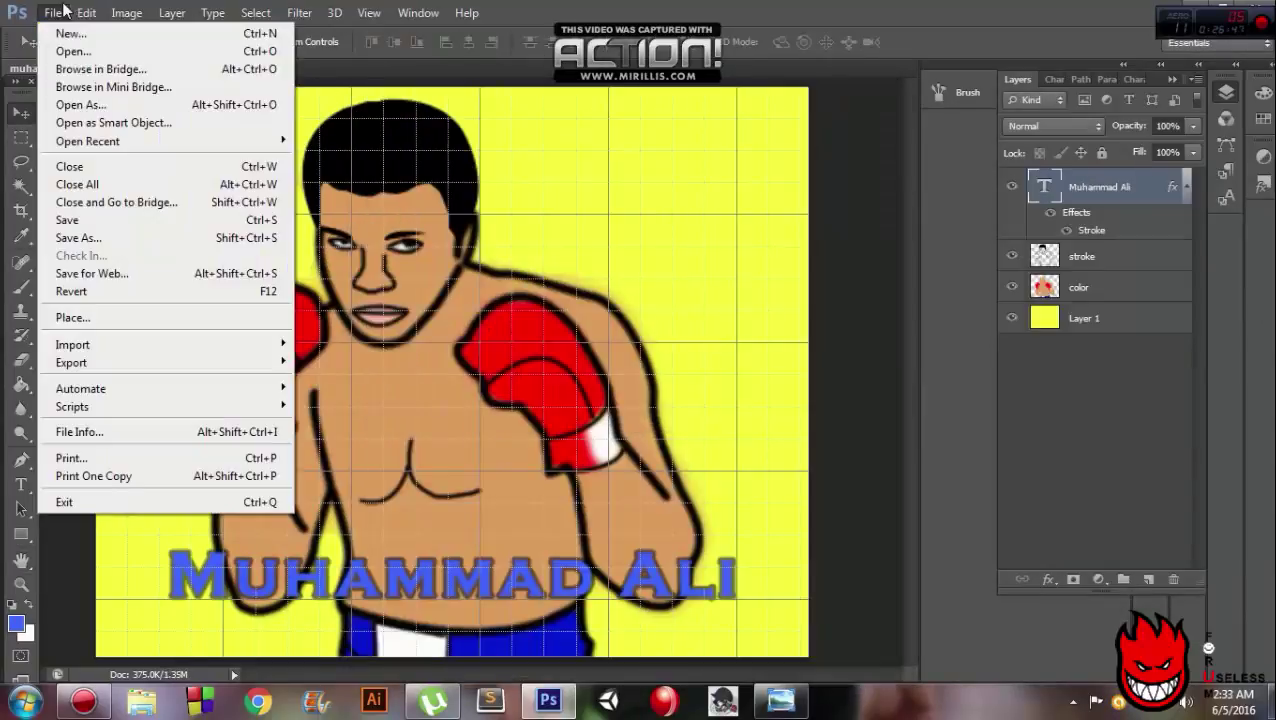
left_click(60, 50)
double_click(546, 468)
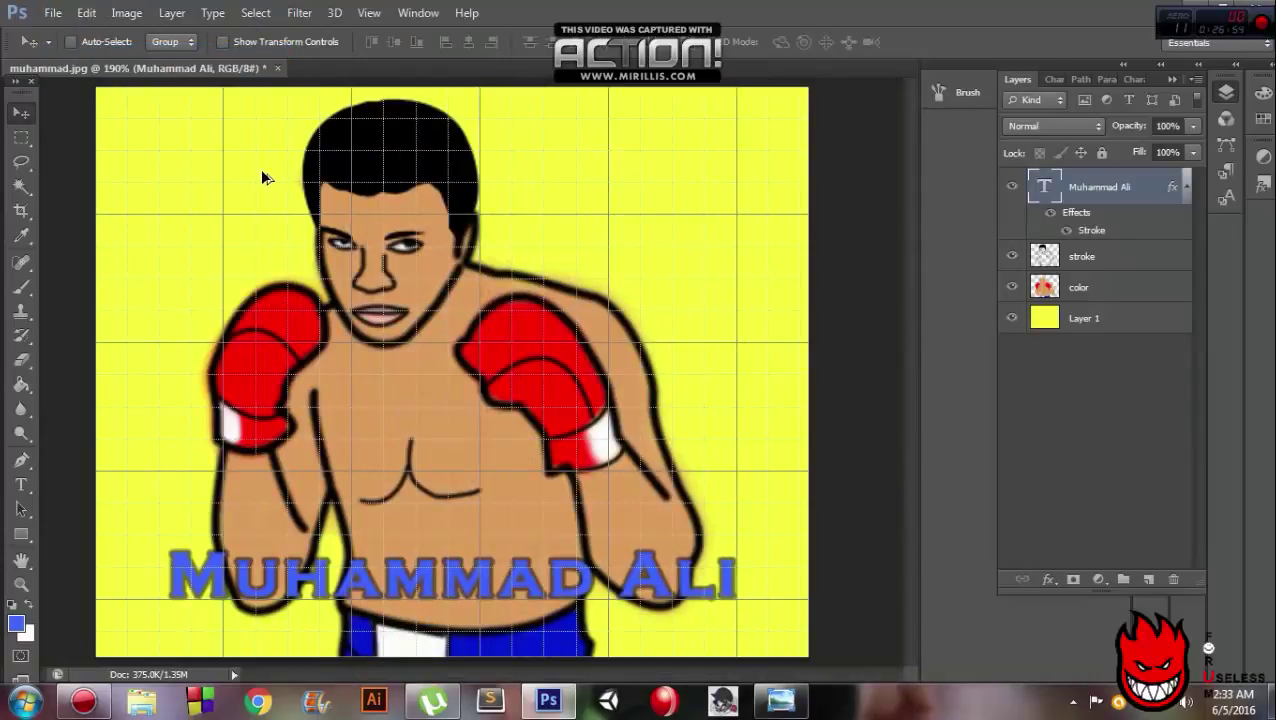
left_click(53, 12)
left_click(60, 48)
double_click(548, 463)
left_click(1059, 318)
left_click(1045, 384)
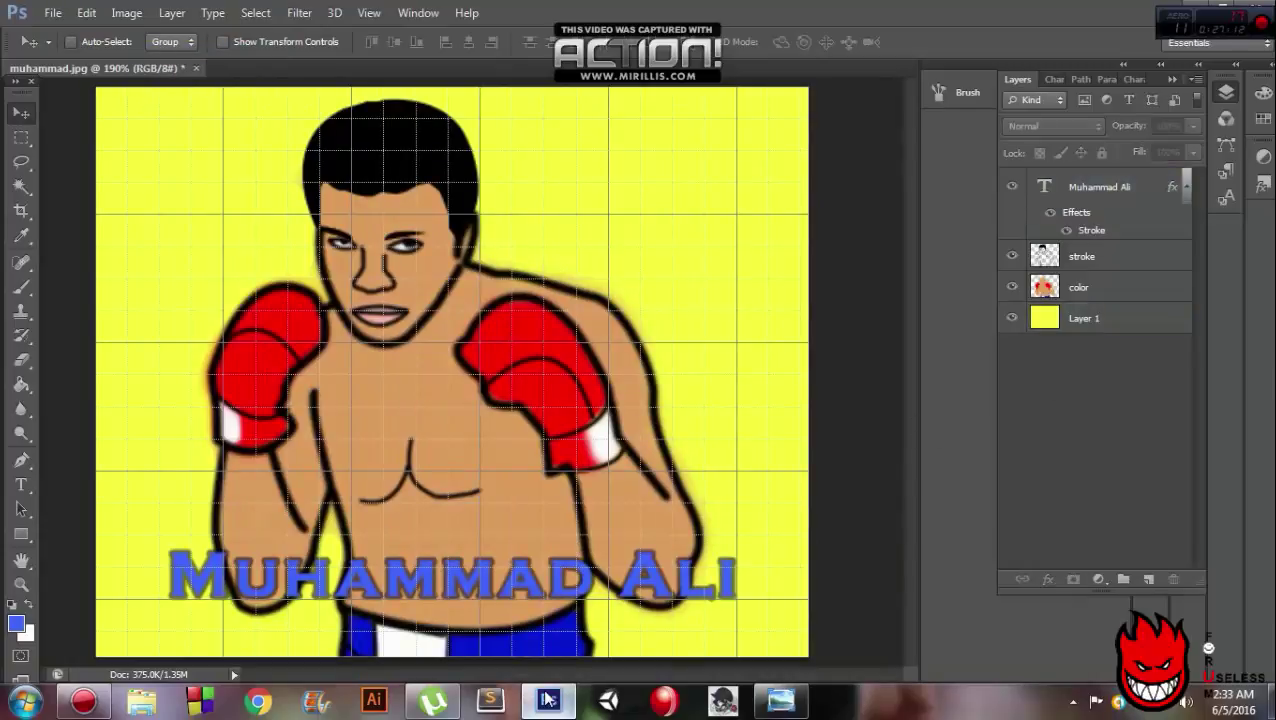